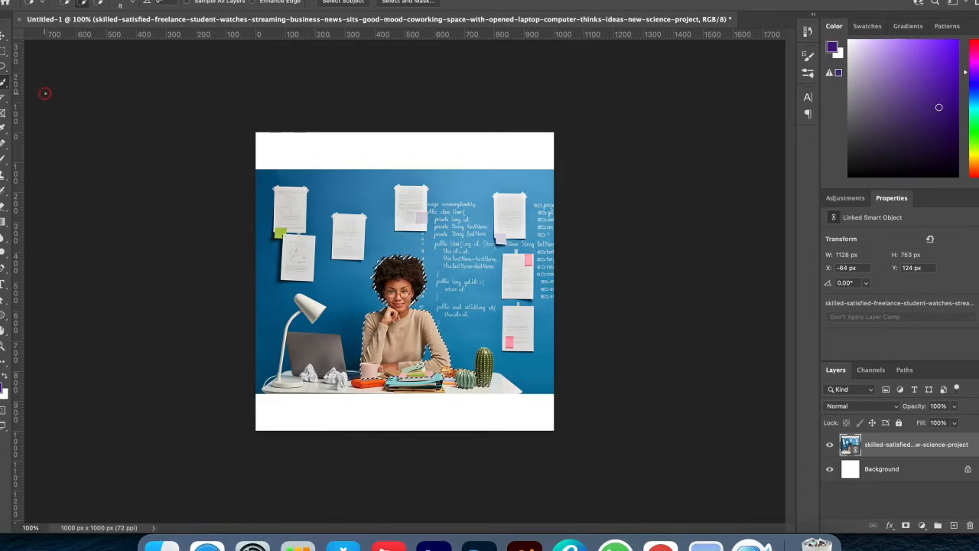
Extend the quick selection across the white desk's front edge, lamp base, papers, folders, cacti and far desk end.
{"action": "key", "text": "super+plus"}
{"action": "key", "text": "super+plus"}
{"action": "scroll", "coordinate": [306, 262], "scroll_direction": "down", "scroll_amount": 5}
{"action": "scroll", "coordinate": [317, 263], "scroll_direction": "down", "scroll_amount": 1}
{"action": "mouse_move", "coordinate": [317, 257]}
{"action": "left_mouse_down"}
{"action": "mouse_move", "coordinate": [331, 248]}
{"action": "mouse_move", "coordinate": [84, 257]}
{"action": "mouse_move", "coordinate": [102, 284]}
{"action": "left_mouse_up"}
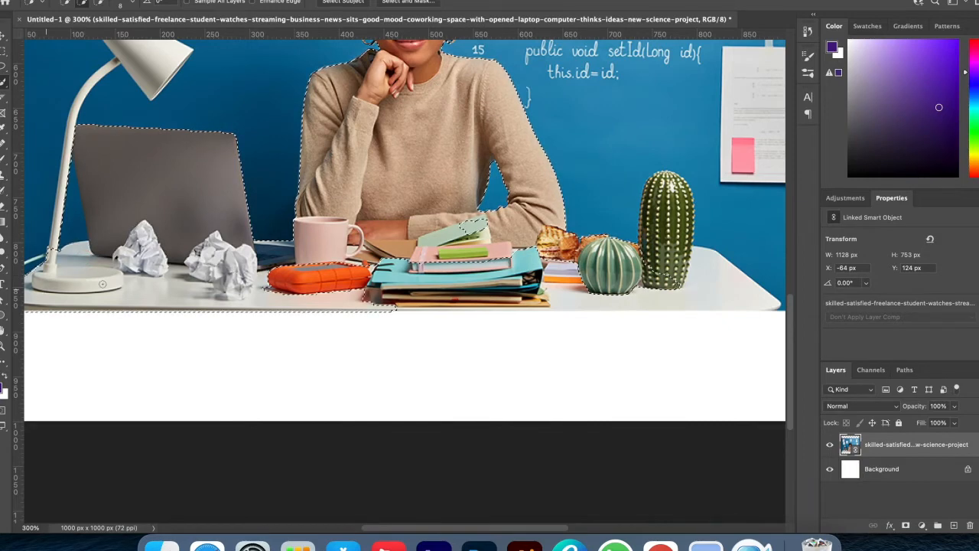
{"action": "mouse_move", "coordinate": [209, 286]}
{"action": "left_mouse_down"}
{"action": "mouse_move", "coordinate": [405, 303]}
{"action": "mouse_move", "coordinate": [504, 287]}
{"action": "left_mouse_up"}
{"action": "mouse_move", "coordinate": [523, 253]}
{"action": "left_mouse_down"}
{"action": "mouse_move", "coordinate": [553, 285]}
{"action": "mouse_move", "coordinate": [427, 309]}
{"action": "mouse_move", "coordinate": [669, 296]}
{"action": "mouse_move", "coordinate": [656, 180]}
{"action": "left_mouse_up"}
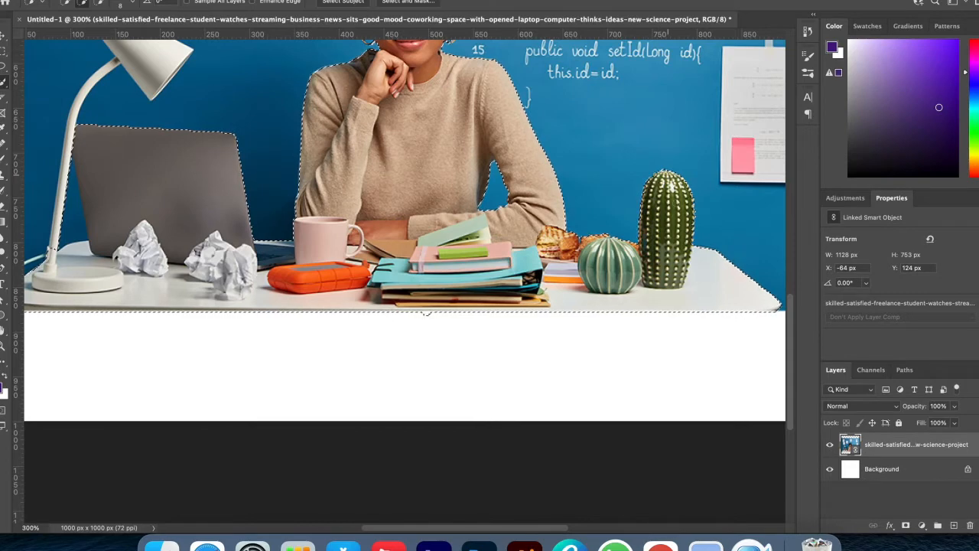
Add the desk lamp's shade and arm and the desk's corner beneath it to the selection.
{"action": "scroll", "coordinate": [427, 312], "scroll_direction": "up", "scroll_amount": 5}
{"action": "scroll", "coordinate": [427, 312], "scroll_direction": "left", "scroll_amount": 4}
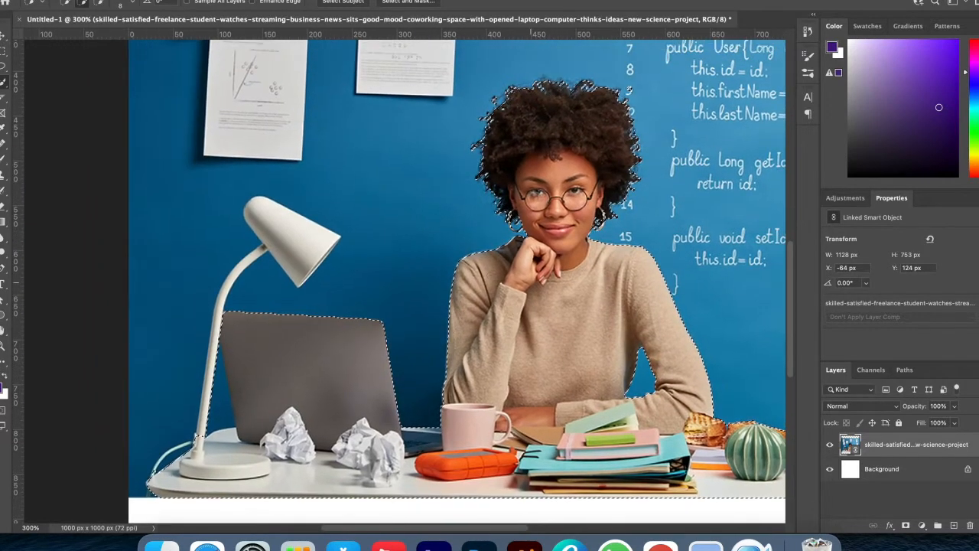
{"action": "left_click_drag", "start_coordinate": [269, 258], "coordinate": [232, 279]}
{"action": "left_click", "coordinate": [160, 482]}
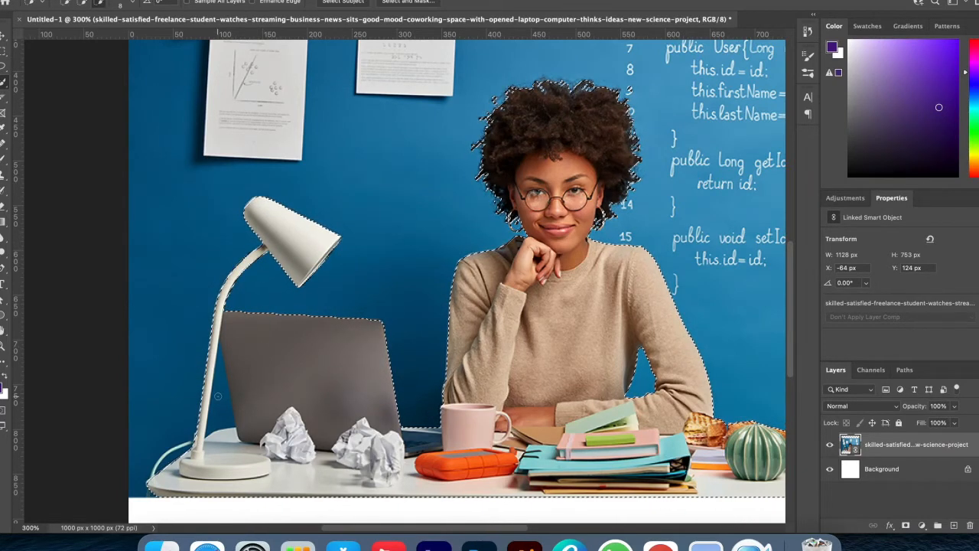
Open the selection in Select and Mask and brush the woman's curly hair edges with the Refine Edge Brush.
{"action": "scroll", "coordinate": [415, 297], "scroll_direction": "down", "scroll_amount": 5}
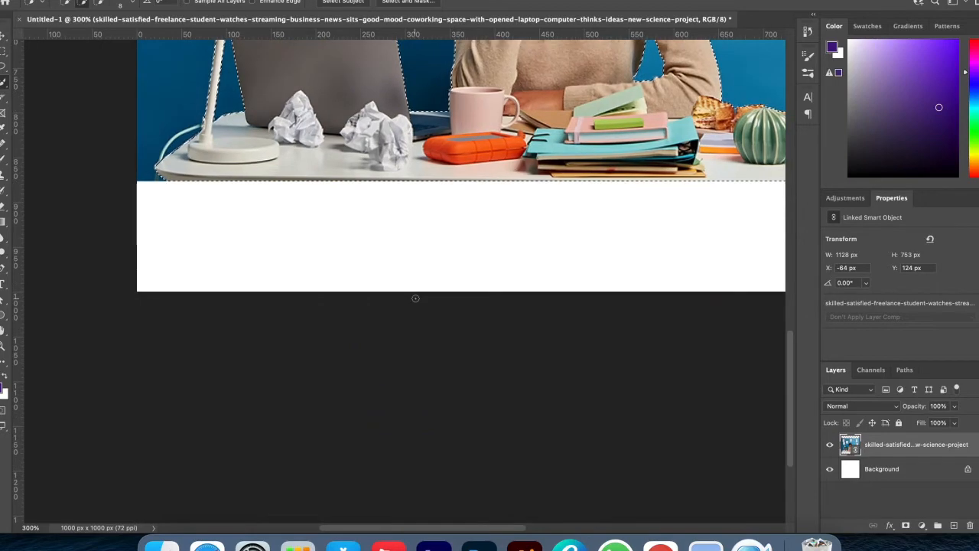
{"action": "scroll", "coordinate": [415, 298], "scroll_direction": "up", "scroll_amount": 8}
{"action": "scroll", "coordinate": [416, 298], "scroll_direction": "right", "scroll_amount": 4}
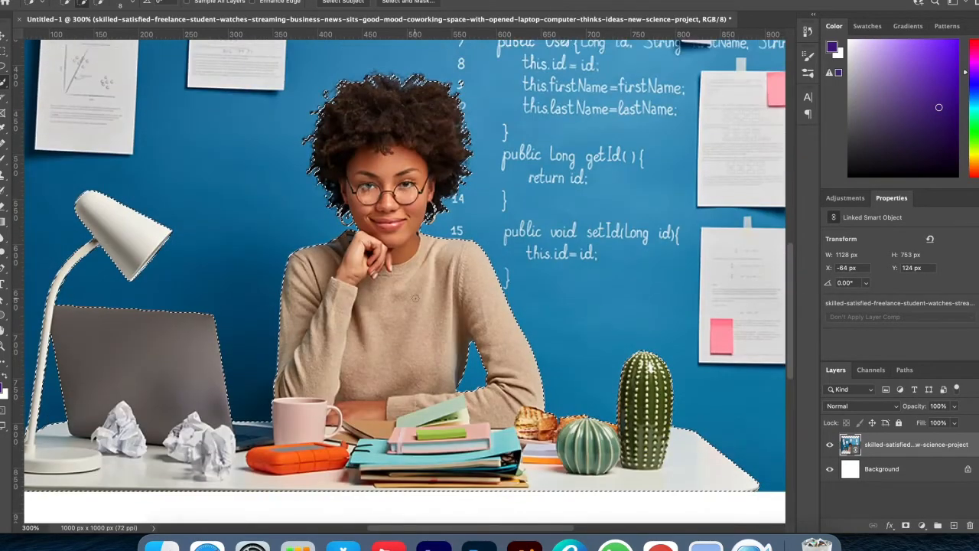
{"action": "left_click", "coordinate": [409, 2]}
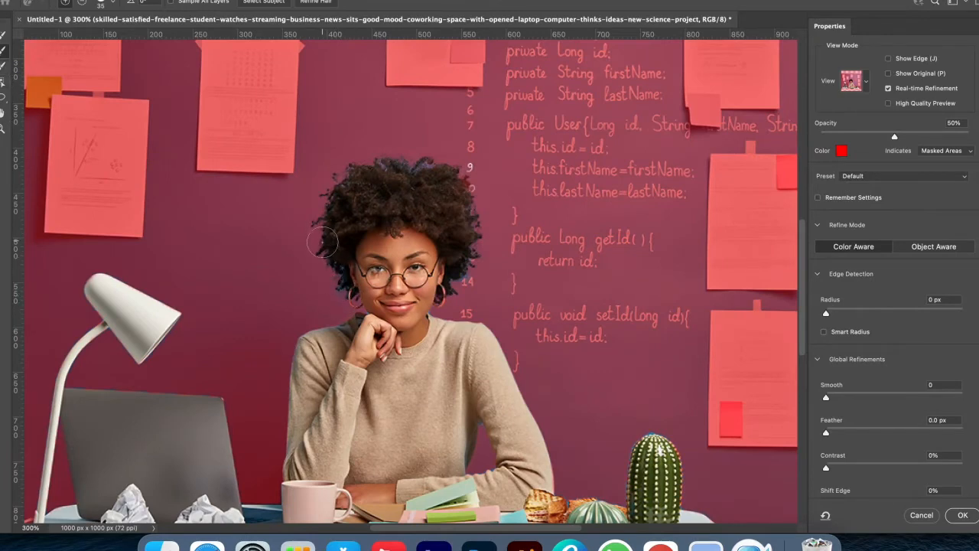
{"action": "mouse_move", "coordinate": [379, 165]}
{"action": "left_mouse_down"}
{"action": "mouse_move", "coordinate": [417, 155]}
{"action": "mouse_move", "coordinate": [458, 178]}
{"action": "mouse_move", "coordinate": [475, 232]}
{"action": "mouse_move", "coordinate": [459, 282]}
{"action": "left_mouse_up"}
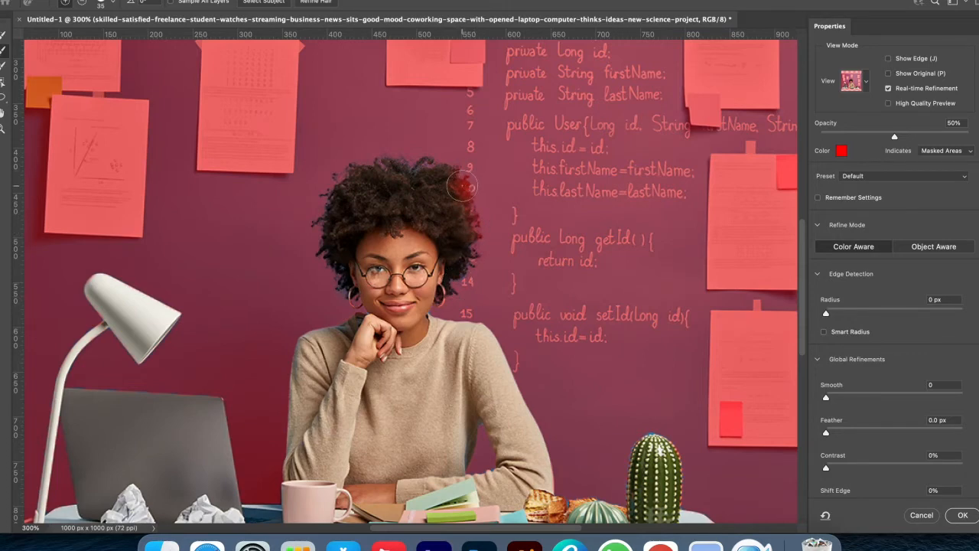
{"action": "mouse_move", "coordinate": [463, 187]}
{"action": "left_mouse_down"}
{"action": "mouse_move", "coordinate": [475, 210]}
{"action": "mouse_move", "coordinate": [458, 224]}
{"action": "left_mouse_up"}
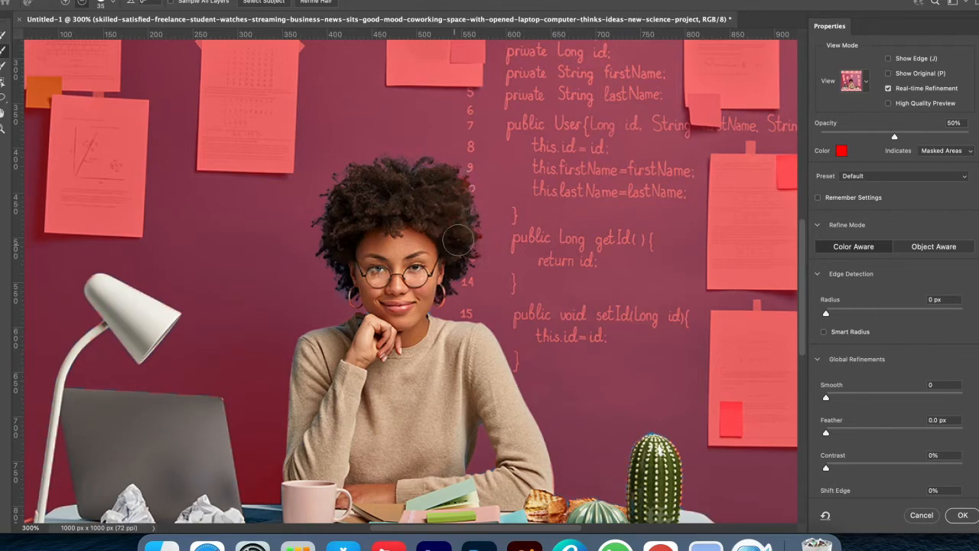
{"action": "left_click_drag", "start_coordinate": [462, 259], "coordinate": [458, 279]}
{"action": "left_click_drag", "start_coordinate": [476, 176], "coordinate": [469, 182]}
Set the selection's global refinements to a feather of 1.8 px and a contrast of 33%.
{"action": "left_click_drag", "start_coordinate": [834, 431], "coordinate": [839, 431]}
{"action": "left_click_drag", "start_coordinate": [833, 471], "coordinate": [887, 470]}
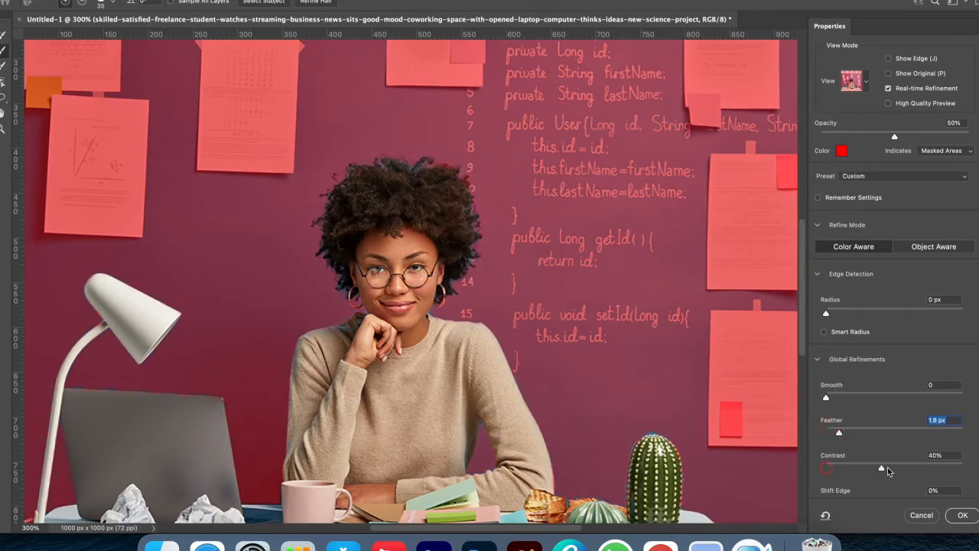
{"action": "left_click_drag", "start_coordinate": [893, 470], "coordinate": [893, 468]}
{"action": "scroll", "coordinate": [525, 306], "scroll_direction": "down", "scroll_amount": 10}
{"action": "scroll", "coordinate": [528, 308], "scroll_direction": "up", "scroll_amount": 5}
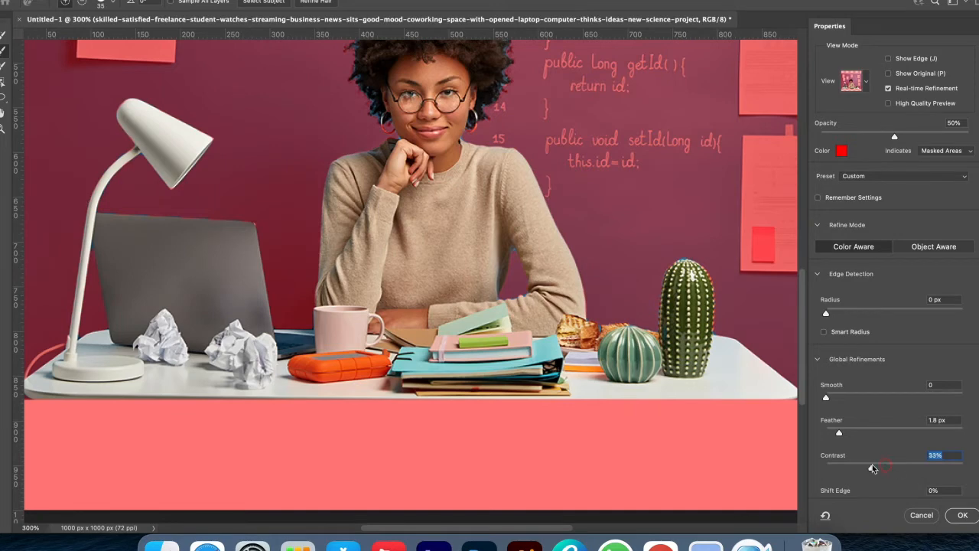
Output the refined selection as a New Layer with Layer Mask.
{"action": "scroll", "coordinate": [872, 465], "scroll_direction": "down", "scroll_amount": 5}
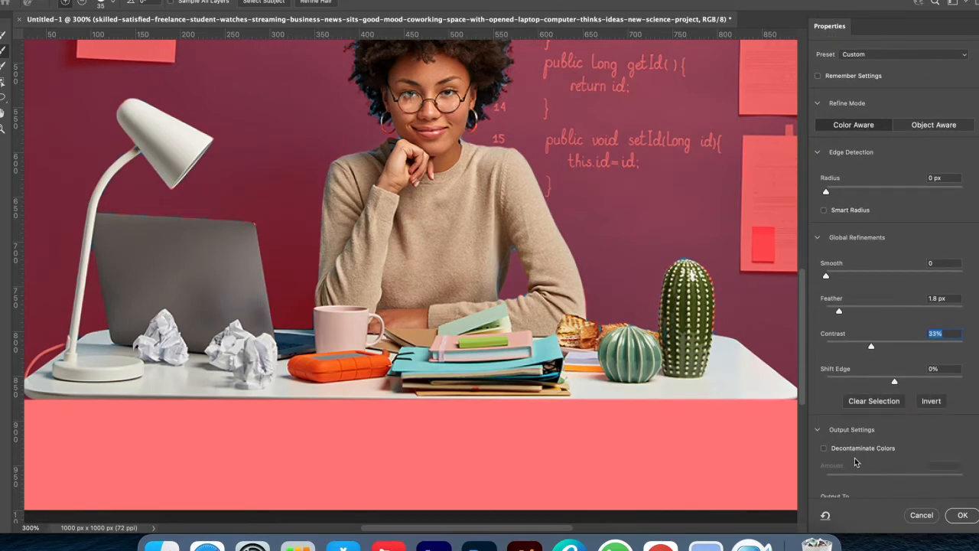
{"action": "scroll", "coordinate": [855, 462], "scroll_direction": "down", "scroll_amount": 1}
{"action": "left_click", "coordinate": [910, 487]}
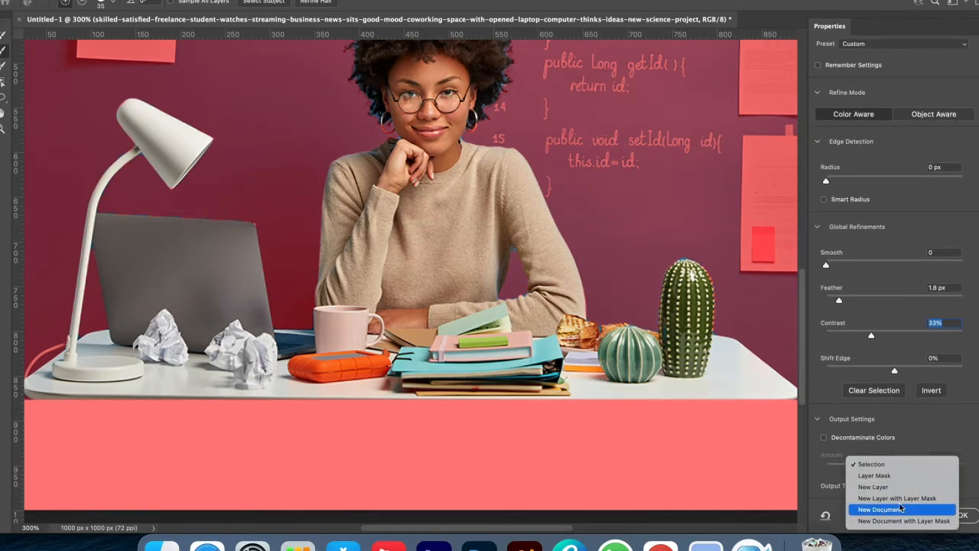
{"action": "left_click", "coordinate": [897, 498]}
{"action": "left_click", "coordinate": [961, 515]}
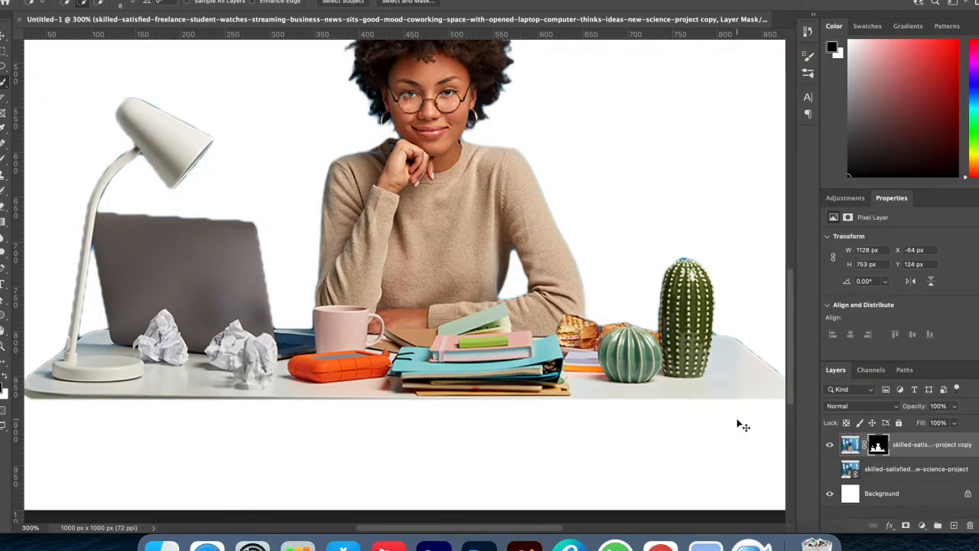
Load the cutout's layer mask as a selection and apply the Contract modification to it.
{"action": "key", "text": "super+minus"}
{"action": "key", "text": "super+minus"}
{"action": "key", "text": "super+plus"}
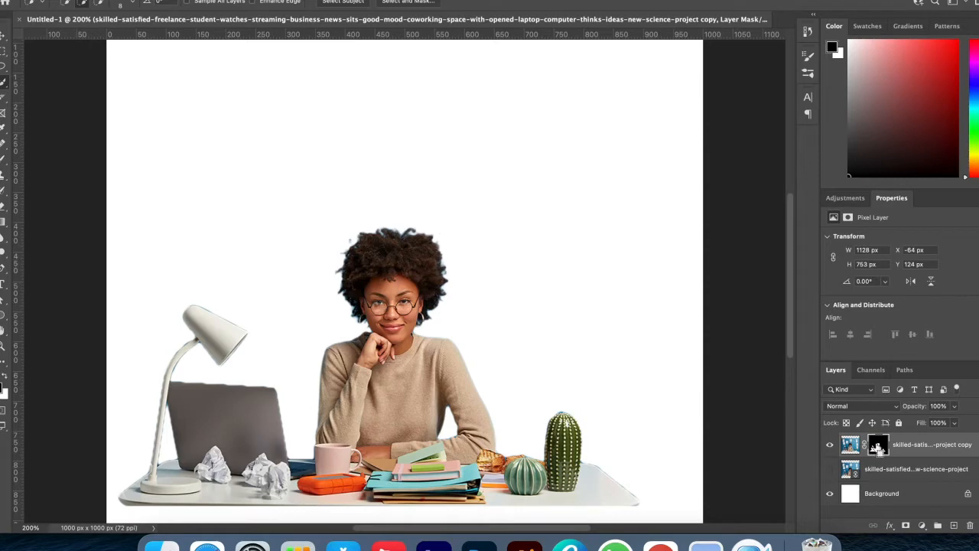
{"action": "left_click", "coordinate": [876, 449], "text": "super"}
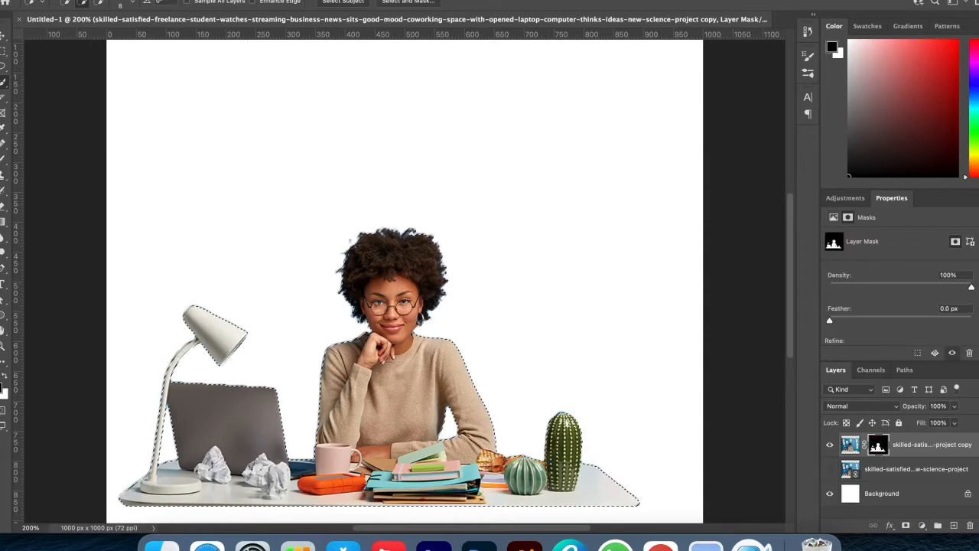
{"action": "left_click", "coordinate": [230, 1]}
{"action": "mouse_move", "coordinate": [245, 145]}
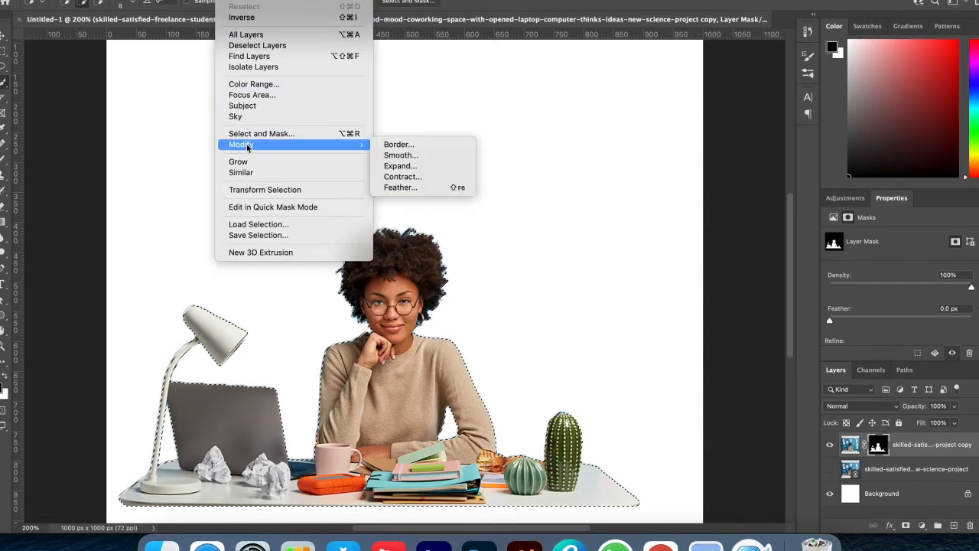
{"action": "left_click", "coordinate": [415, 178]}
{"action": "left_click", "coordinate": [560, 245]}
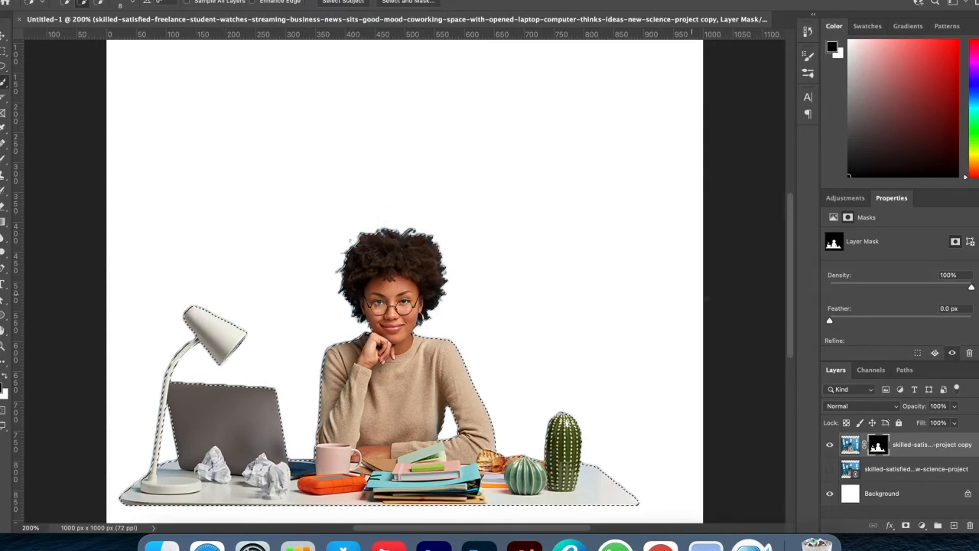
Copy the contracted selection to a new layer, test moving it, and delete that layer.
{"action": "key", "text": "super+j"}
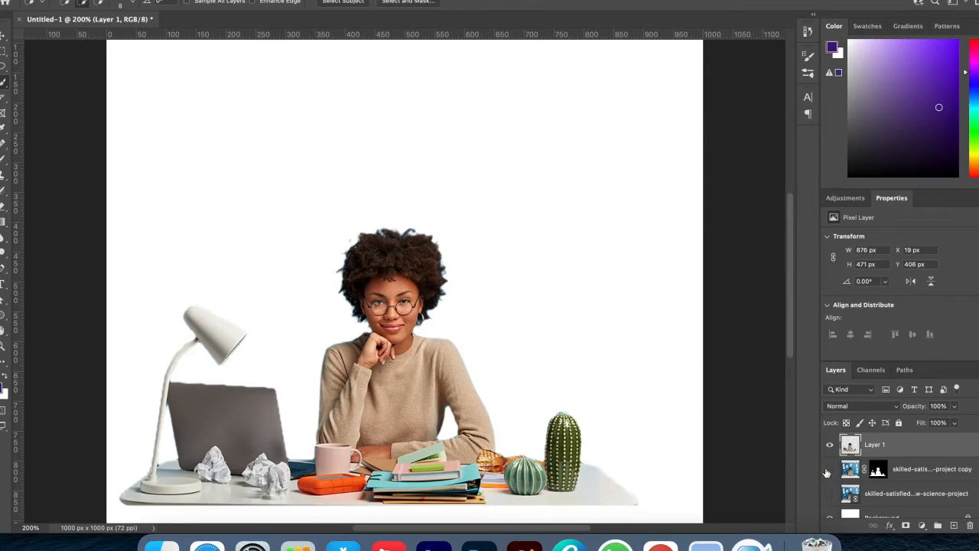
{"action": "key", "text": "super+z"}
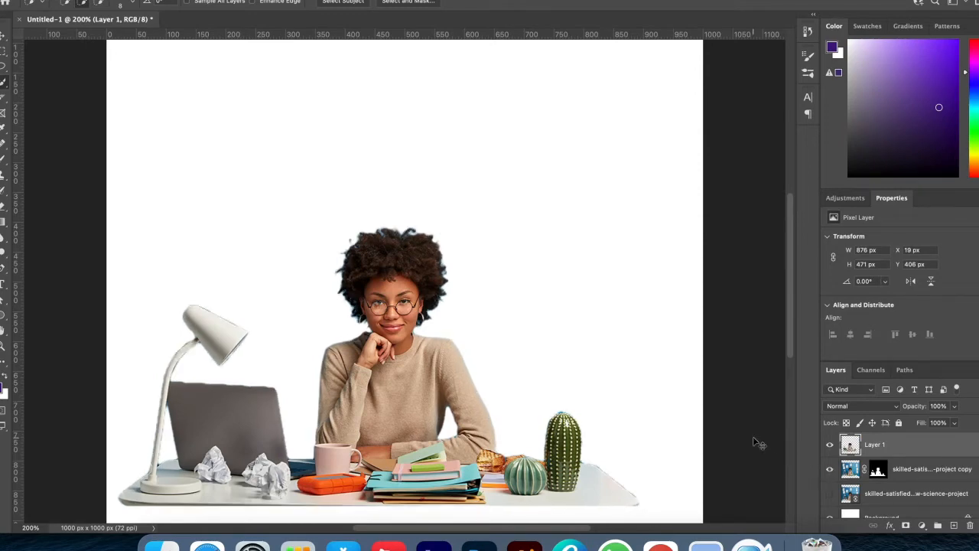
{"action": "key", "text": "v"}
{"action": "left_click_drag", "start_coordinate": [430, 361], "coordinate": [461, 392]}
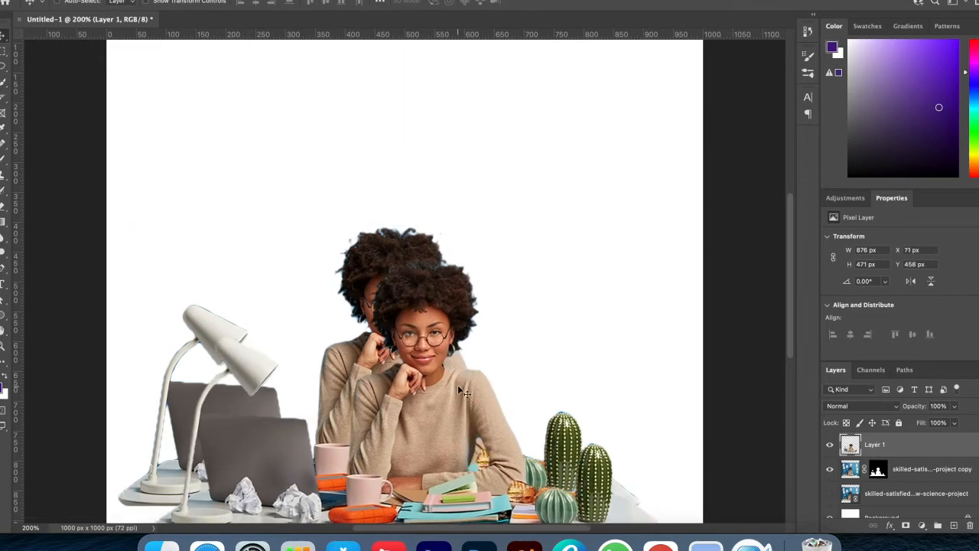
{"action": "key", "text": "super+z"}
{"action": "key", "text": "BackSpace"}
Move the masked cutout diagonally toward the canvas's lower edge, to about X 58 px, Y 223 px.
{"action": "scroll", "coordinate": [721, 467], "scroll_direction": "right", "scroll_amount": 3}
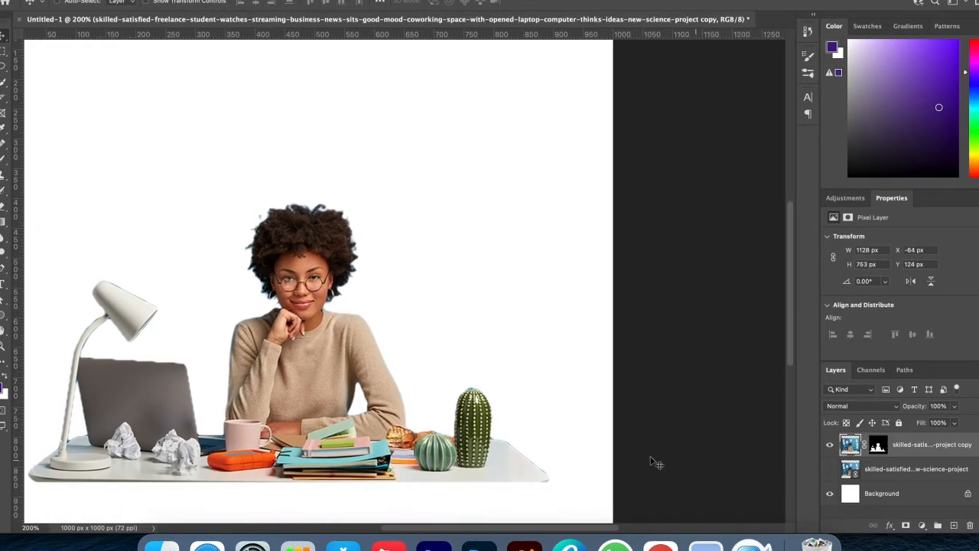
{"action": "left_click_drag", "start_coordinate": [390, 425], "coordinate": [414, 456]}
{"action": "key", "text": "super+z"}
{"action": "key", "text": "super+minus"}
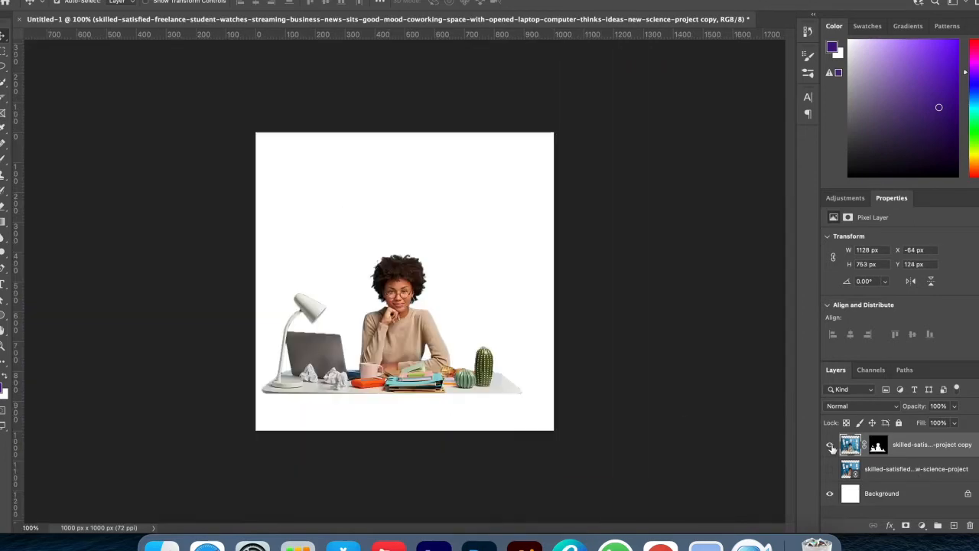
{"action": "left_click_drag", "start_coordinate": [374, 374], "coordinate": [411, 405]}
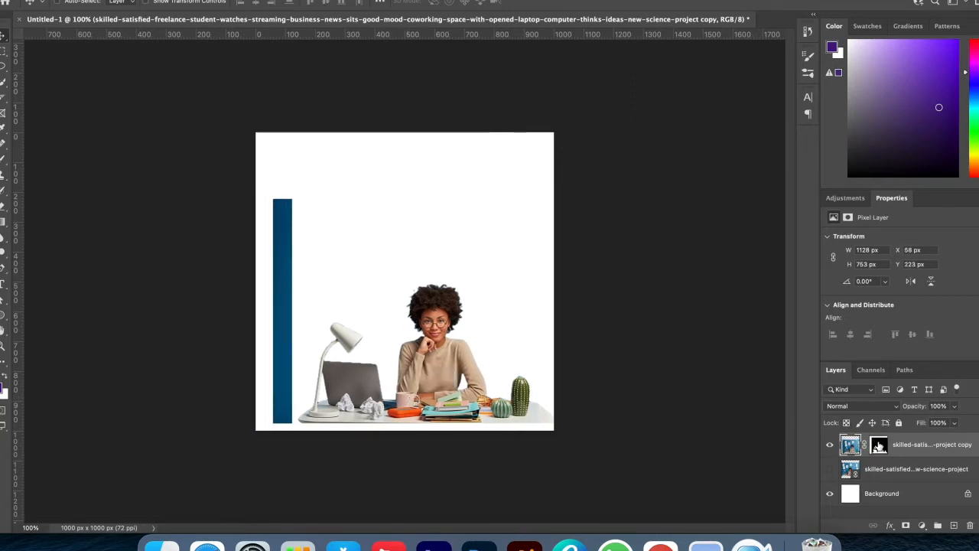
Paint the cutout's layer mask with a much smaller black brush to hide the vertical blue strip beside the desk.
{"action": "left_click", "coordinate": [879, 445]}
{"action": "key", "text": "b"}
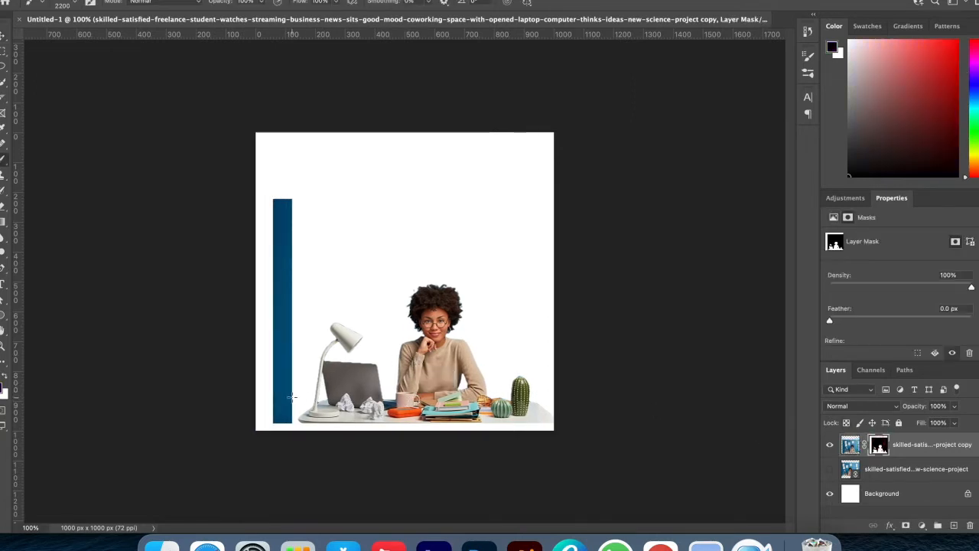
{"action": "key", "text": "bracketleft"}
{"action": "key", "text": "bracketleft"}
{"action": "key", "text": "bracketleft"}
{"action": "key", "text": "bracketleft"}
{"action": "left_click", "coordinate": [71, 4]}
{"action": "double_click", "coordinate": [60, 159]}
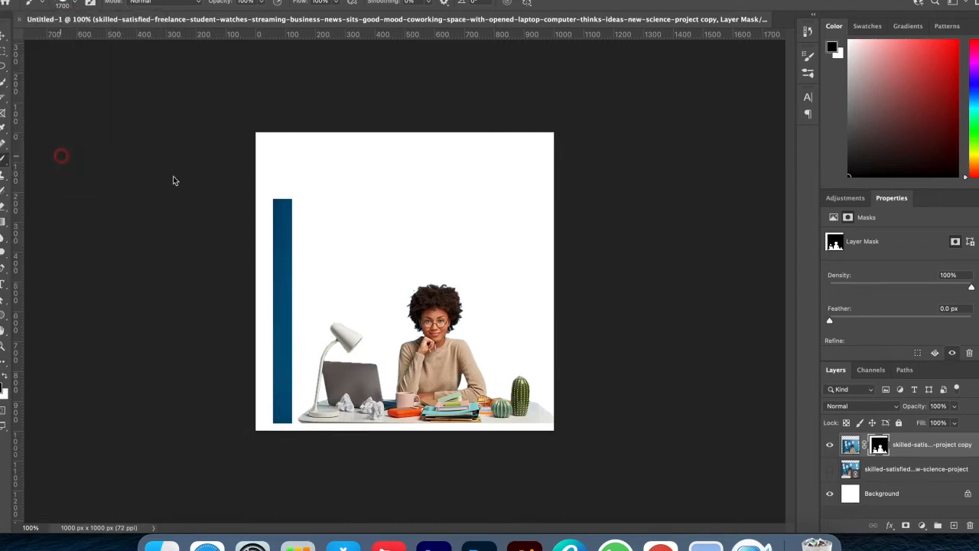
{"action": "key", "text": "bracketleft"}
{"action": "key", "text": "bracketleft"}
{"action": "key", "text": "bracketleft"}
{"action": "key", "text": "bracketleft"}
{"action": "key", "text": "bracketleft"}
{"action": "key", "text": "bracketleft"}
{"action": "key", "text": "bracketleft"}
{"action": "key", "text": "bracketleft"}
{"action": "key", "text": "bracketleft"}
{"action": "key", "text": "bracketleft"}
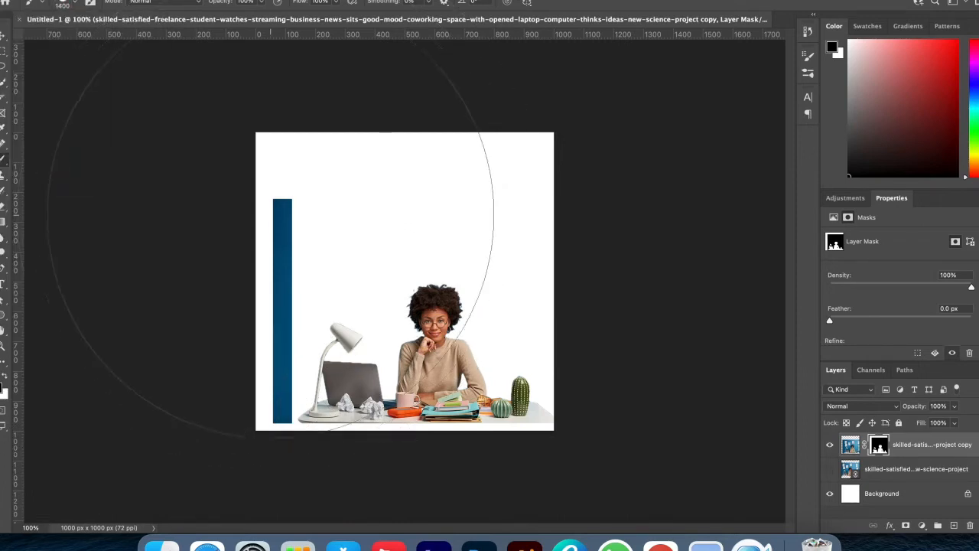
{"action": "key", "text": "bracketleft"}
{"action": "key", "text": "bracketleft"}
{"action": "key", "text": "bracketleft"}
{"action": "key", "text": "bracketleft"}
{"action": "key", "text": "bracketleft"}
{"action": "key", "text": "bracketleft"}
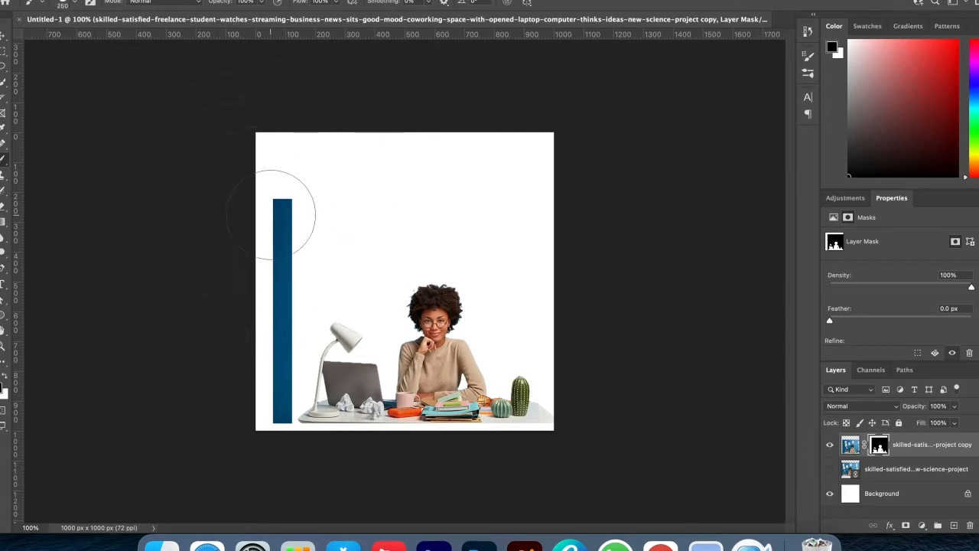
{"action": "key", "text": "bracketleft"}
{"action": "key", "text": "bracketleft"}
{"action": "left_click", "coordinate": [282, 199]}
{"action": "left_click", "coordinate": [276, 417], "text": "shift"}
Convert the masked cutout layer to a Smart Object.
{"action": "key", "text": "v"}
{"action": "right_click", "coordinate": [935, 453]}
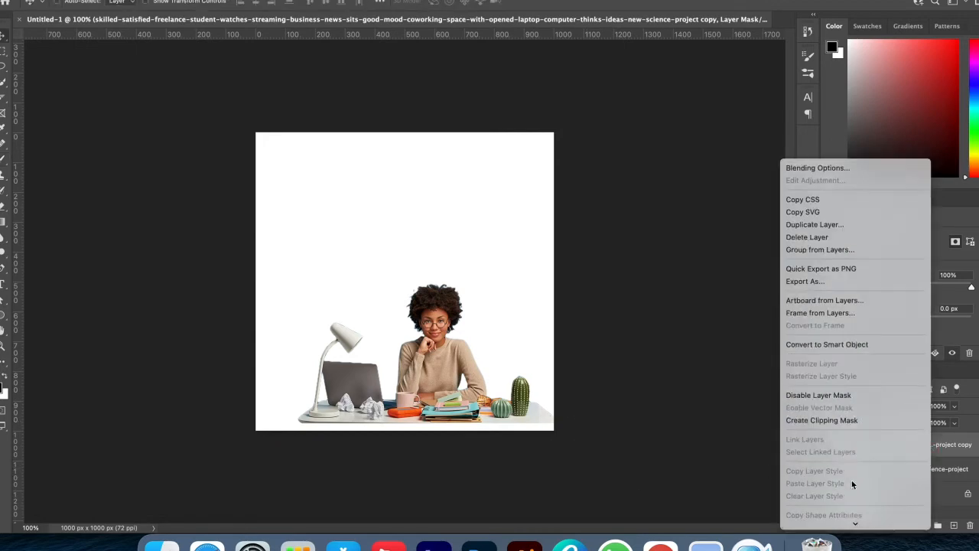
{"action": "left_click", "coordinate": [852, 294]}
Reposition the cutout and scale it proportionally to about 123% so the desk spans the canvas's lower edge.
{"action": "left_click_drag", "start_coordinate": [451, 349], "coordinate": [432, 350]}
{"action": "key", "text": "ctrl+t"}
{"action": "left_click_drag", "start_coordinate": [590, 198], "coordinate": [625, 175]}
{"action": "left_click_drag", "start_coordinate": [451, 346], "coordinate": [428, 349]}
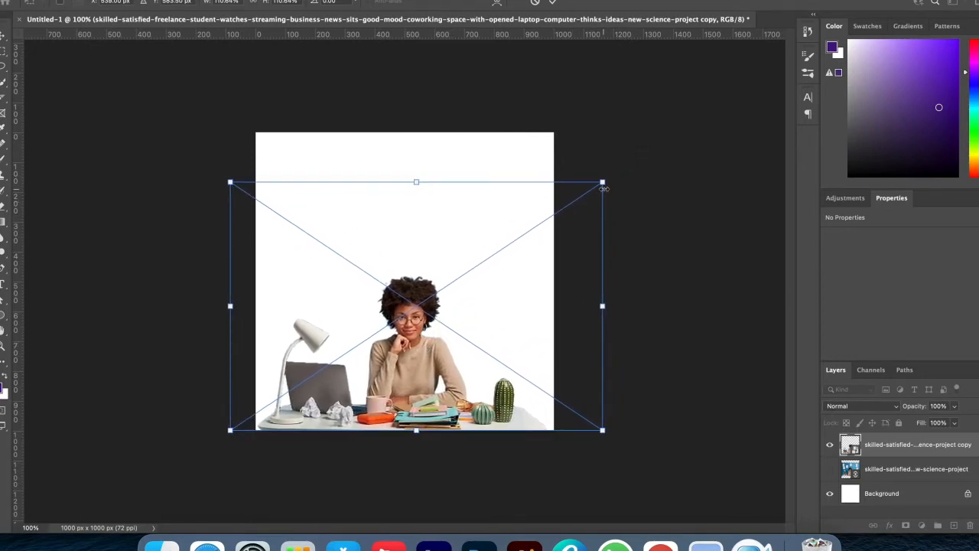
{"action": "left_click_drag", "start_coordinate": [603, 184], "coordinate": [627, 165]}
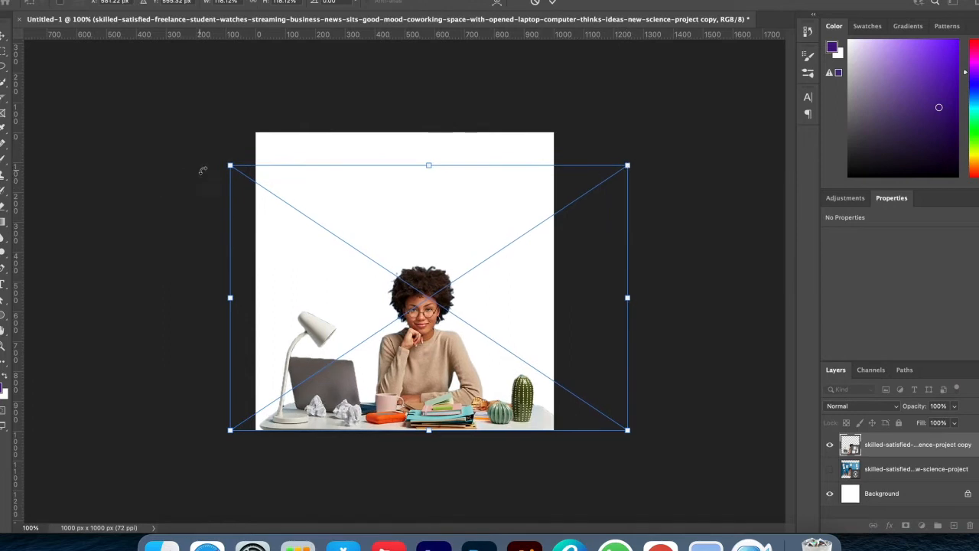
{"action": "left_click_drag", "start_coordinate": [229, 165], "coordinate": [212, 153]}
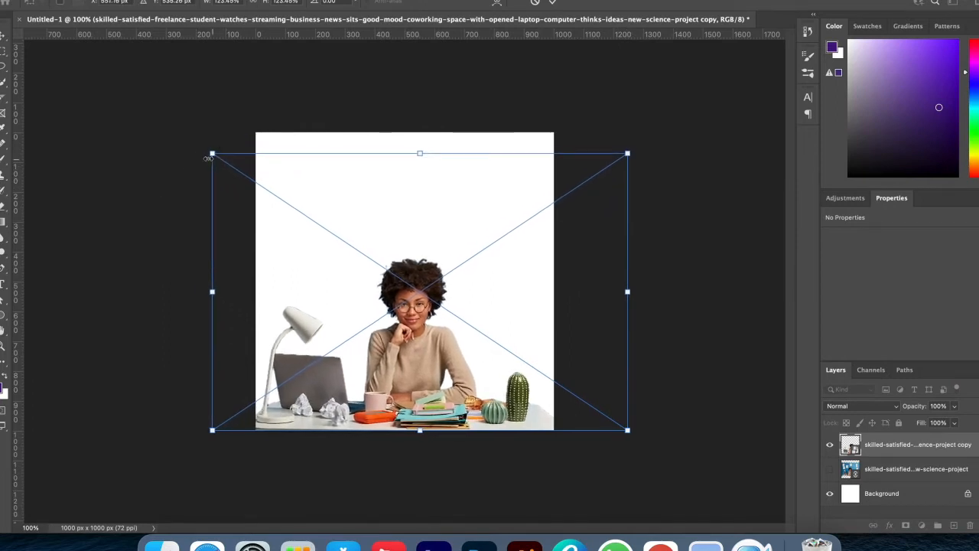
{"action": "key", "text": "Return"}
Hide the cutout layer, show the original photo layer, and sample the light blue from the wall's upper edge.
{"action": "left_click", "coordinate": [829, 447]}
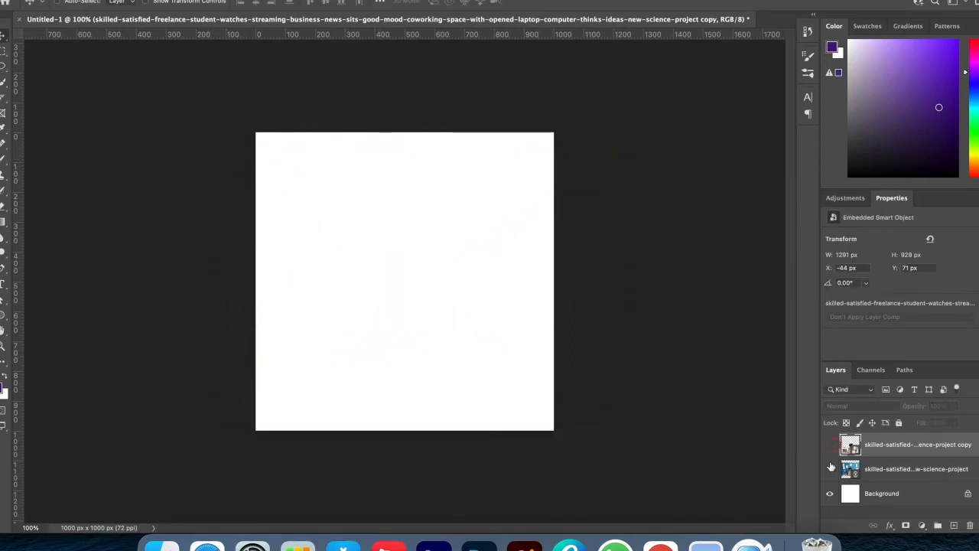
{"action": "left_click", "coordinate": [830, 469]}
{"action": "key", "text": "i"}
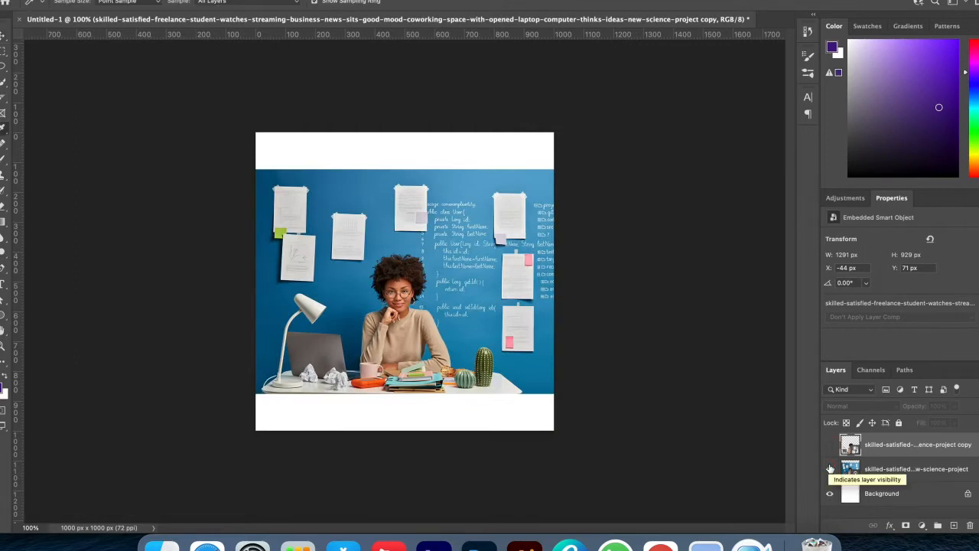
{"action": "left_click", "coordinate": [545, 169]}
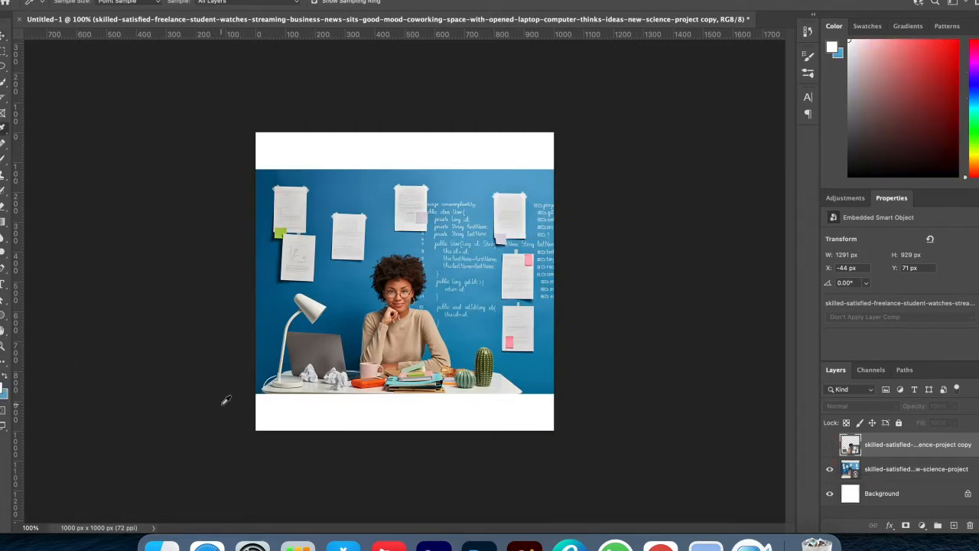
Sample the photo's dark wall blue, and fill the unlocked background layer with a diagonal dark-to-light blue gradient rising towards the upper right.
{"action": "left_click", "coordinate": [259, 378]}
{"action": "scroll", "coordinate": [264, 373], "scroll_direction": "up", "scroll_amount": 1}
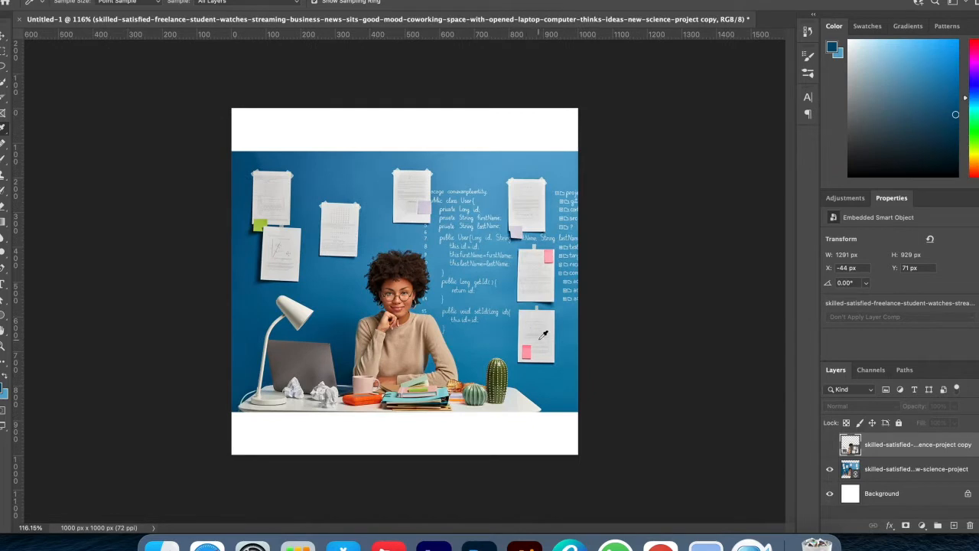
{"action": "left_click", "coordinate": [967, 495]}
{"action": "key", "text": "g"}
{"action": "key", "text": "super+z"}
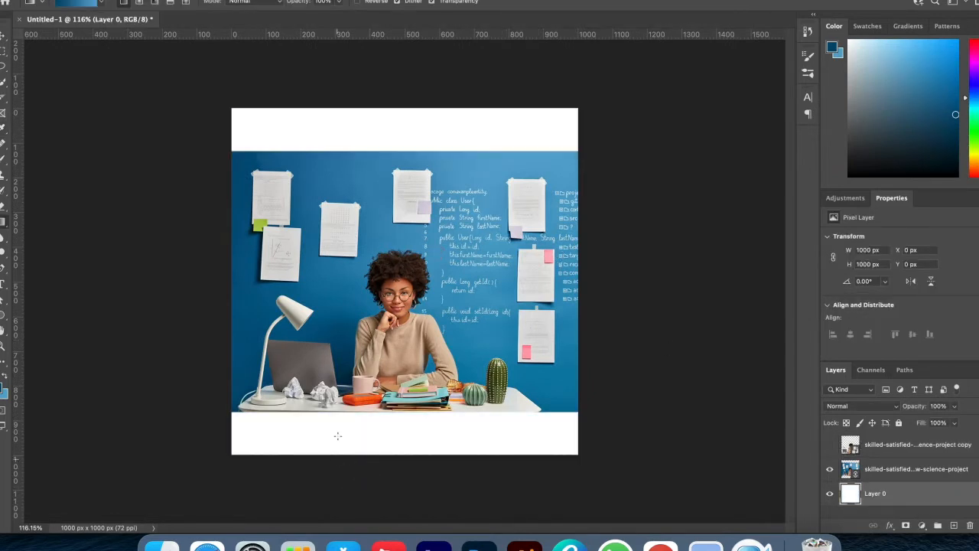
{"action": "left_click_drag", "start_coordinate": [283, 441], "coordinate": [545, 211]}
Hide the original photo layer and show the cutout of the woman over the gradient.
{"action": "key", "text": "v"}
{"action": "left_click", "coordinate": [831, 470]}
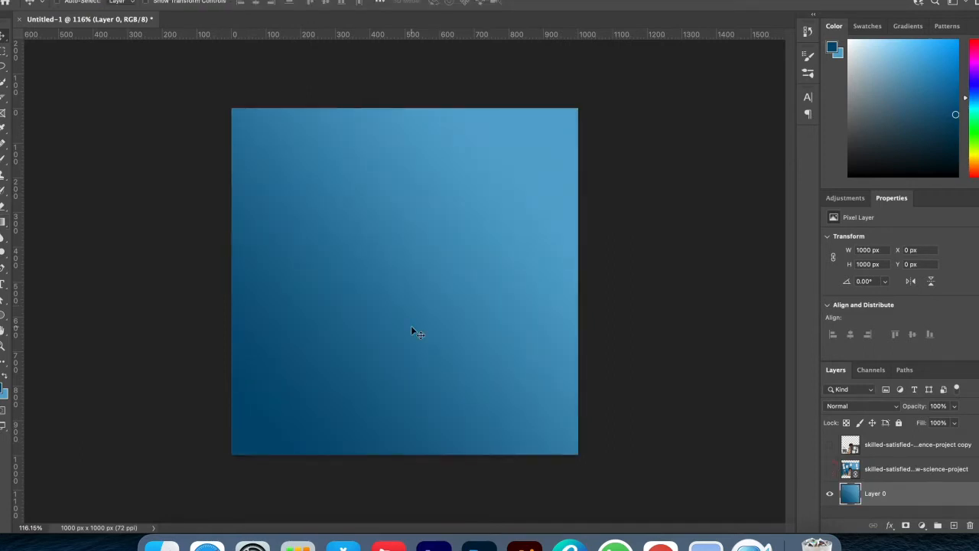
{"action": "left_click", "coordinate": [829, 445]}
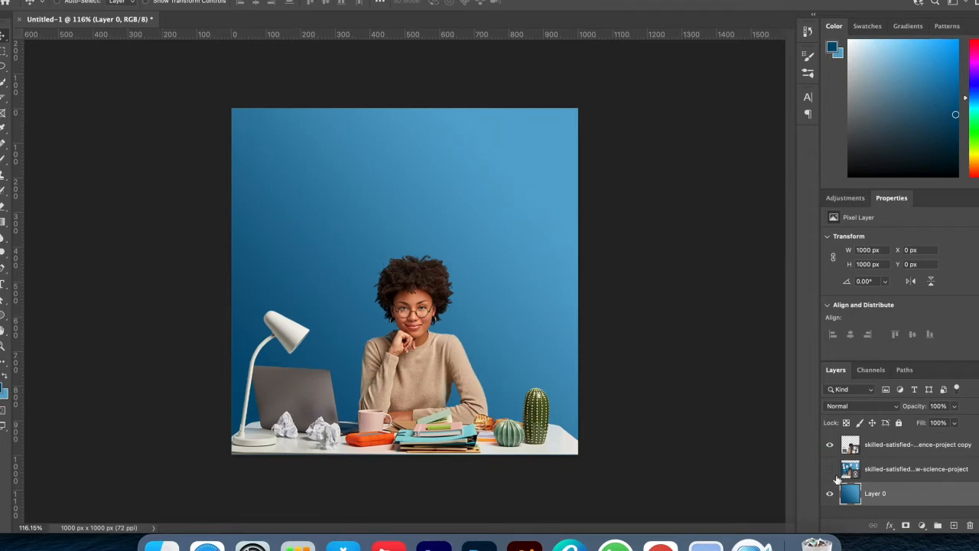
{"action": "left_click", "coordinate": [875, 447]}
{"action": "left_click", "coordinate": [922, 525]}
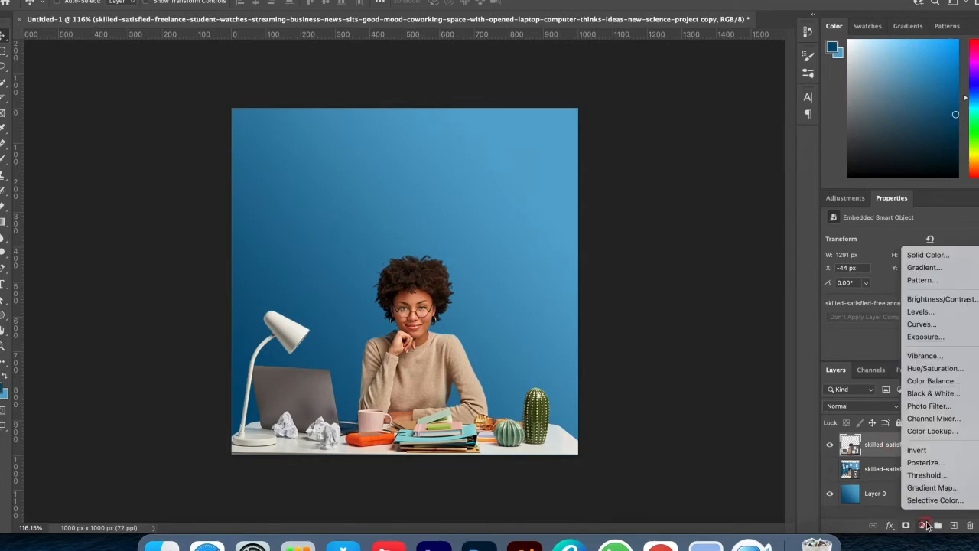
{"action": "left_click", "coordinate": [921, 312]}
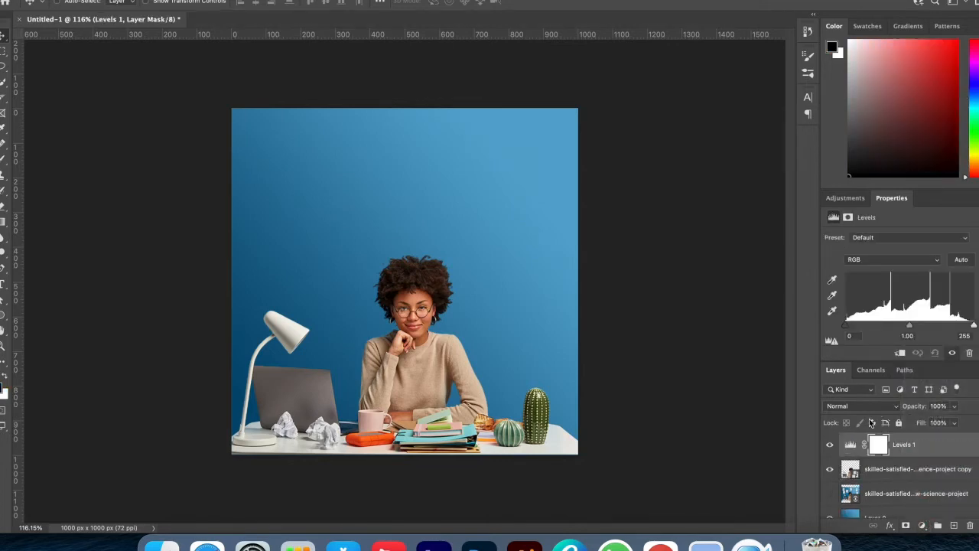
Add a Curves adjustment layer and raise it above the cutout to the top of the layer stack.
{"action": "left_click", "coordinate": [907, 517]}
{"action": "left_click", "coordinate": [922, 525]}
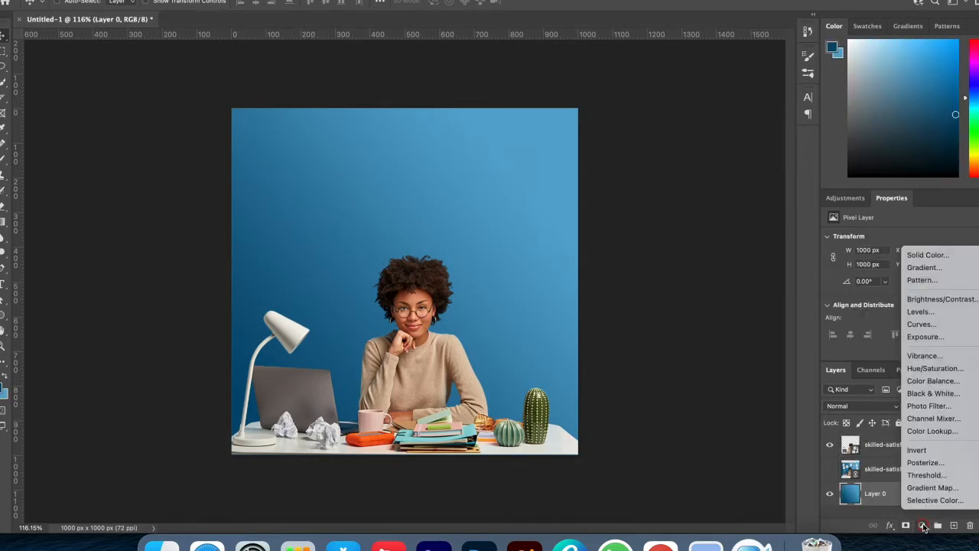
{"action": "left_click", "coordinate": [940, 320]}
{"action": "key", "text": "super+bracketright"}
{"action": "key", "text": "super+bracketright"}
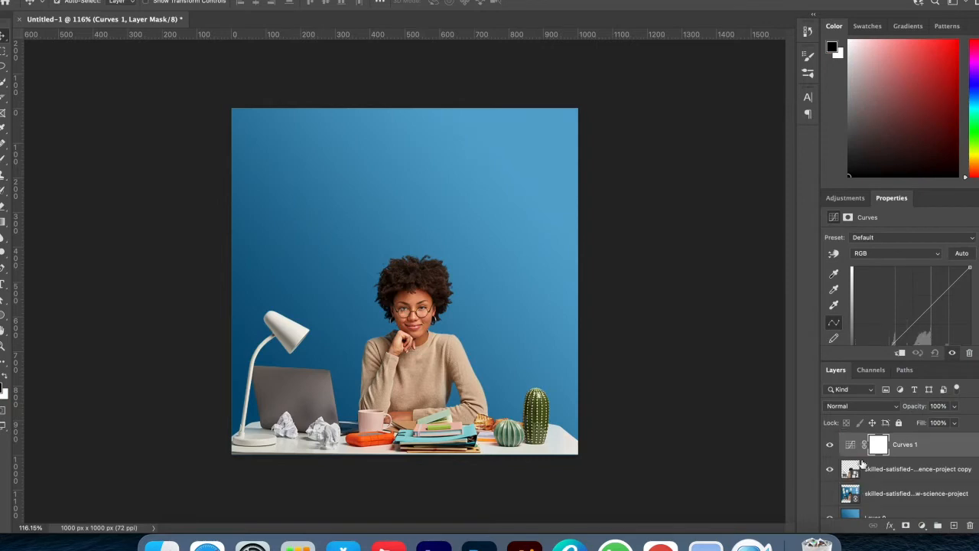
Shape the RGB curve with darker shadows, raised highlights, and a midtone point at input 122, output 103.
{"action": "scroll", "coordinate": [934, 305], "scroll_direction": "down", "scroll_amount": 2}
{"action": "left_click_drag", "start_coordinate": [873, 287], "coordinate": [871, 296]}
{"action": "scroll", "coordinate": [888, 295], "scroll_direction": "up", "scroll_amount": 2}
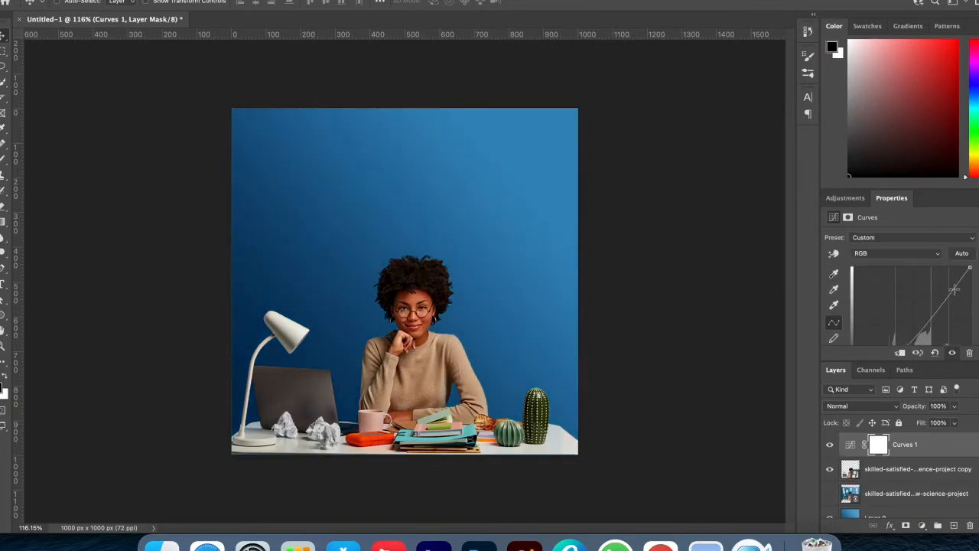
{"action": "left_click_drag", "start_coordinate": [955, 289], "coordinate": [955, 280]}
{"action": "scroll", "coordinate": [954, 278], "scroll_direction": "down", "scroll_amount": 2}
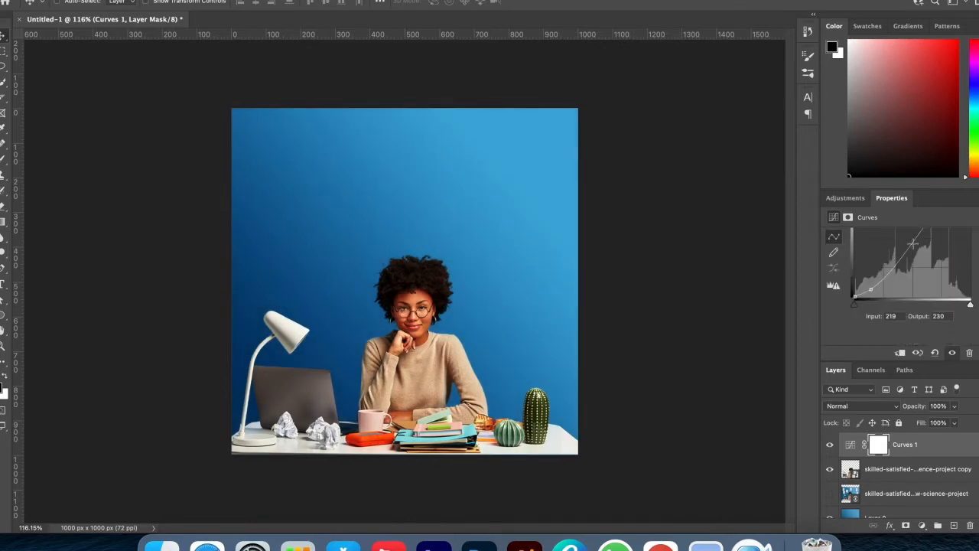
{"action": "left_click_drag", "start_coordinate": [912, 244], "coordinate": [909, 250]}
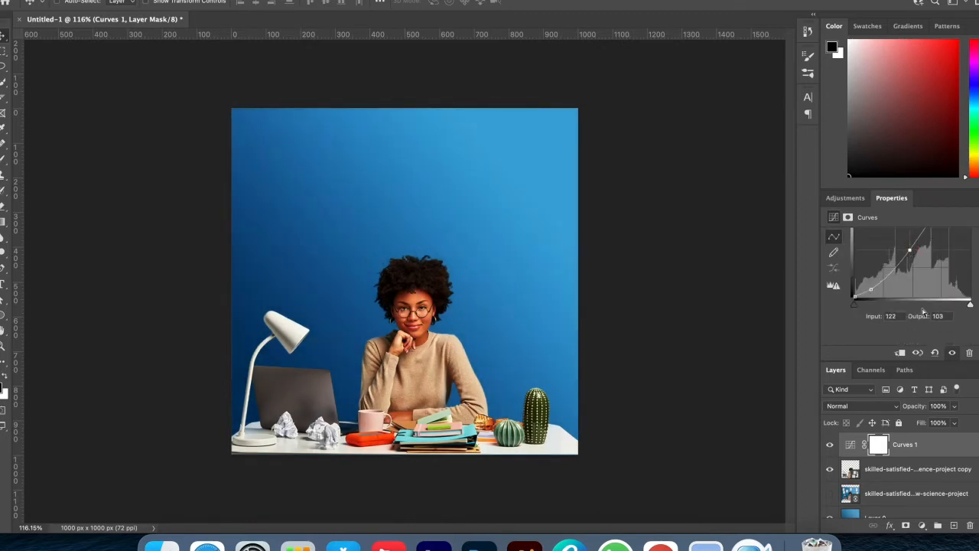
Adjust the curve's Blue channel to strengthen the blue tones across the image.
{"action": "scroll", "coordinate": [923, 312], "scroll_direction": "up", "scroll_amount": 2}
{"action": "left_click", "coordinate": [928, 256]}
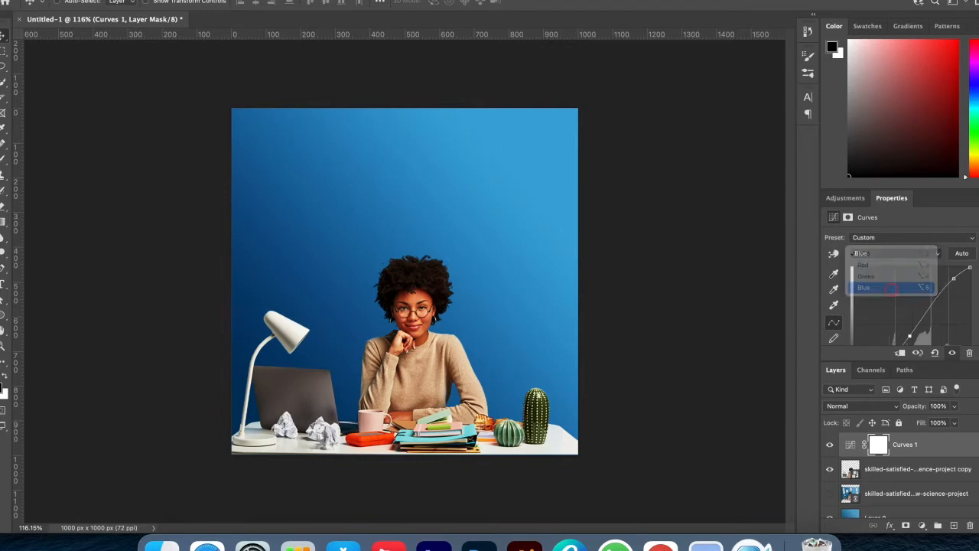
{"action": "left_click", "coordinate": [928, 287]}
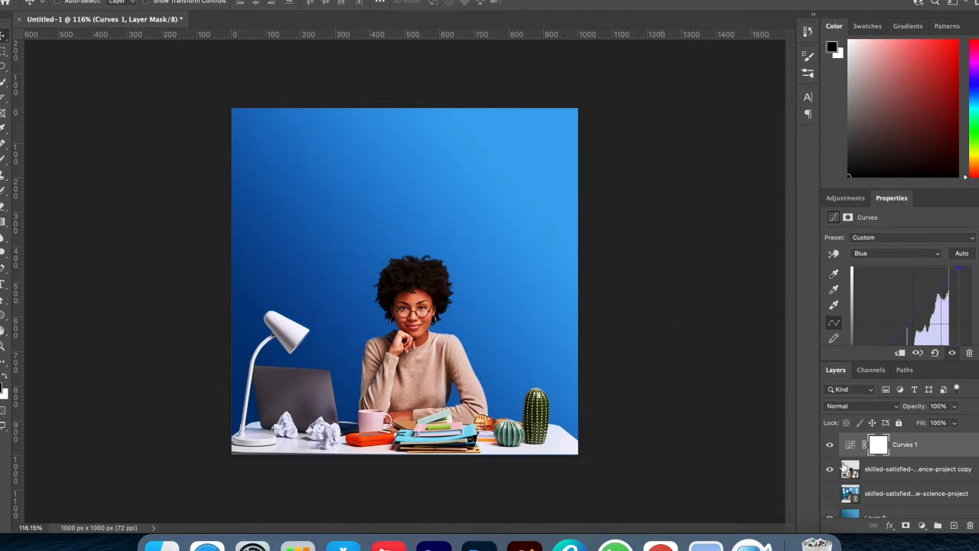
Apply Add Noise to the gradient background layer with an amount of 2% and Gaussian distribution.
{"action": "scroll", "coordinate": [890, 465], "scroll_direction": "down", "scroll_amount": 1}
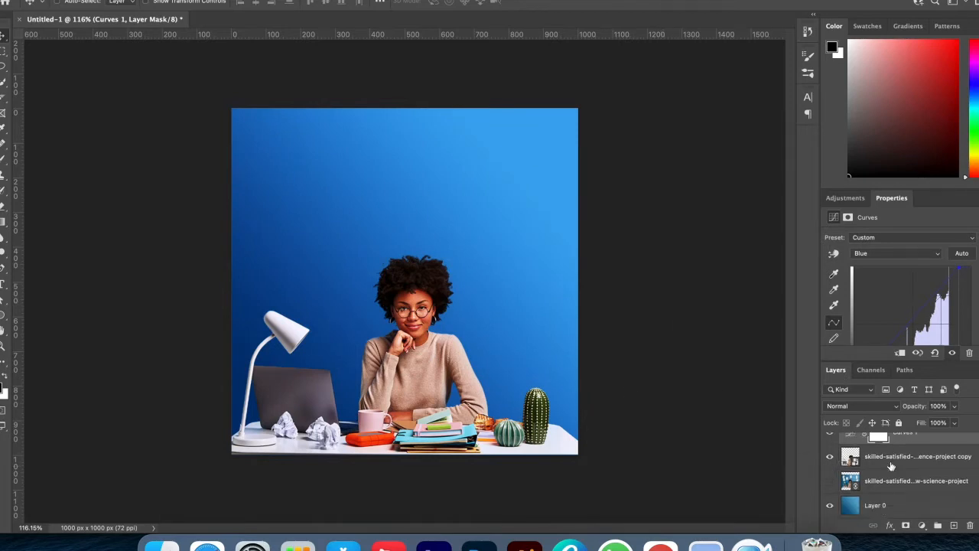
{"action": "left_click", "coordinate": [892, 505]}
{"action": "left_click", "coordinate": [265, 1]}
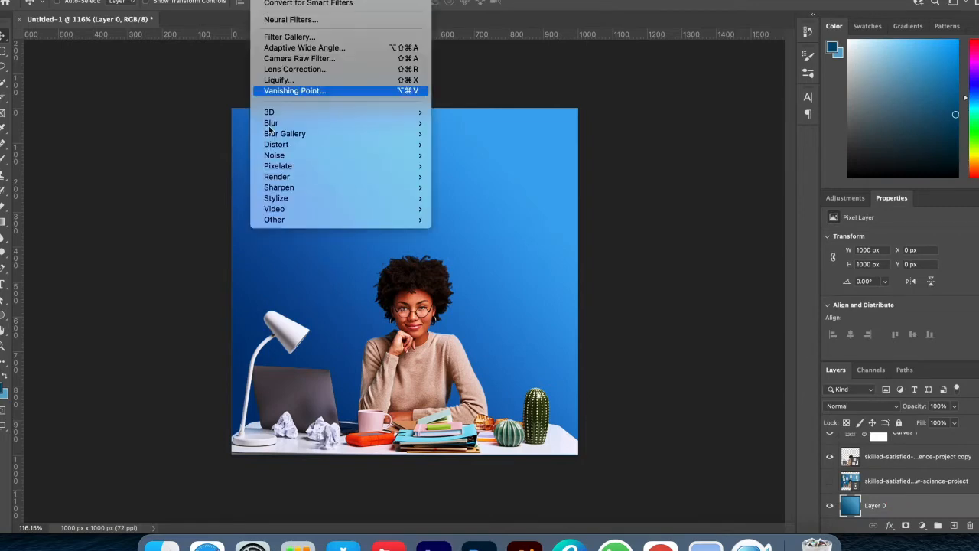
{"action": "mouse_move", "coordinate": [344, 156]}
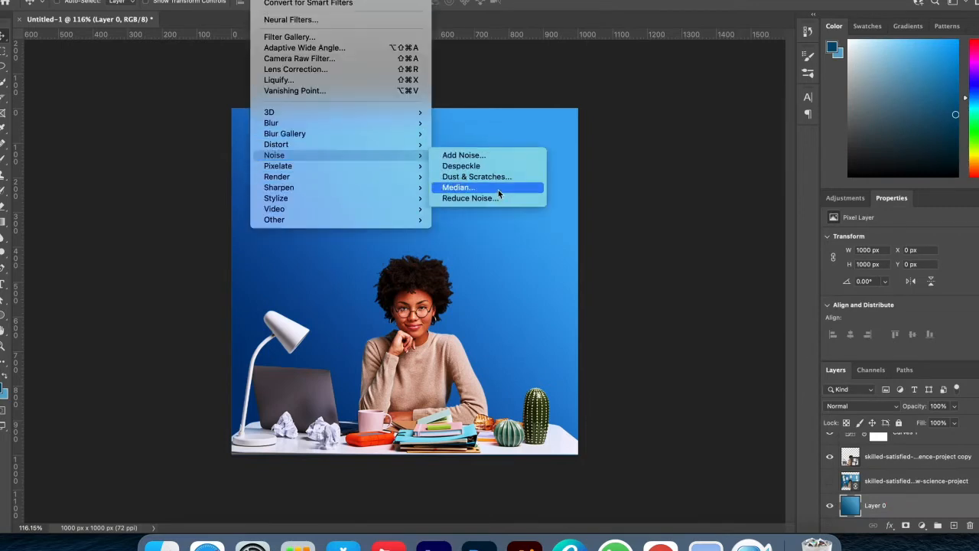
{"action": "left_click", "coordinate": [491, 154]}
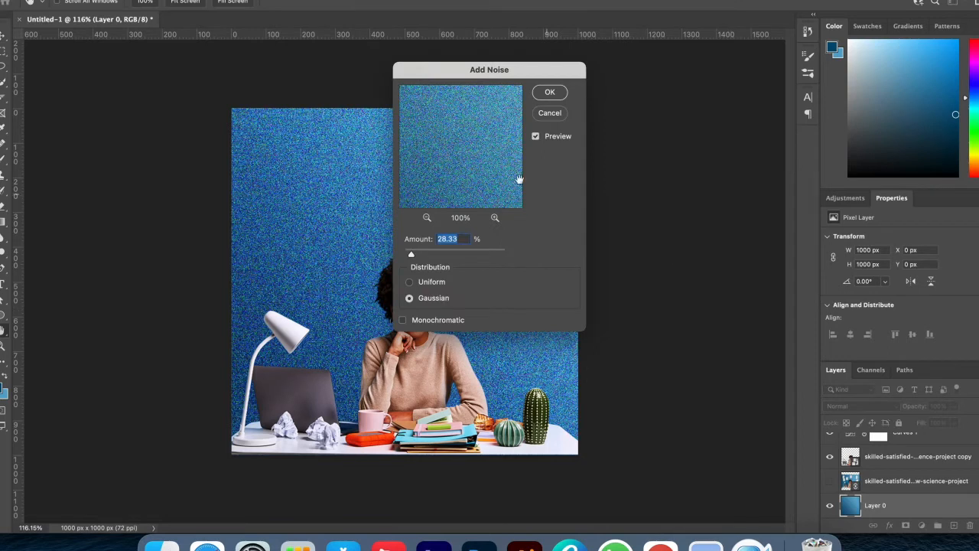
{"action": "type", "text": "2"}
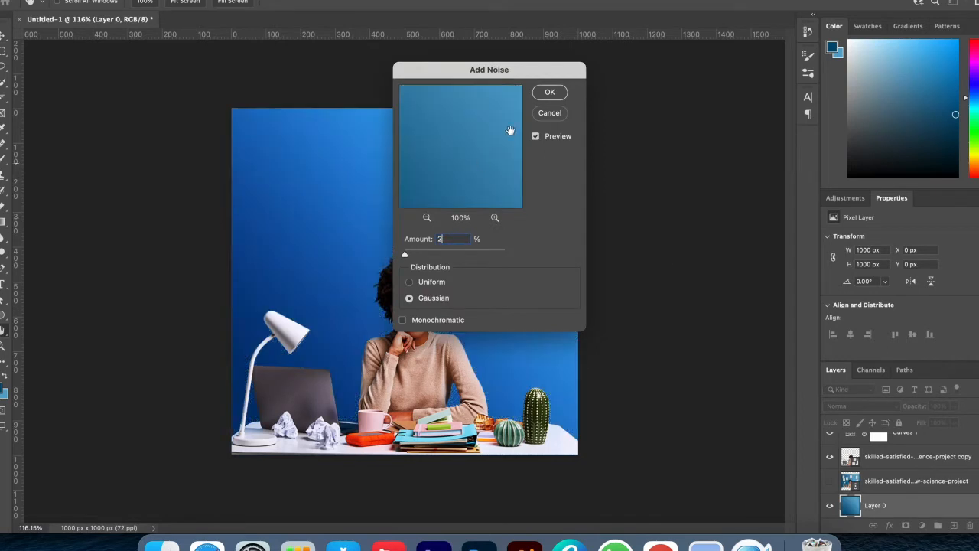
{"action": "left_click", "coordinate": [550, 92]}
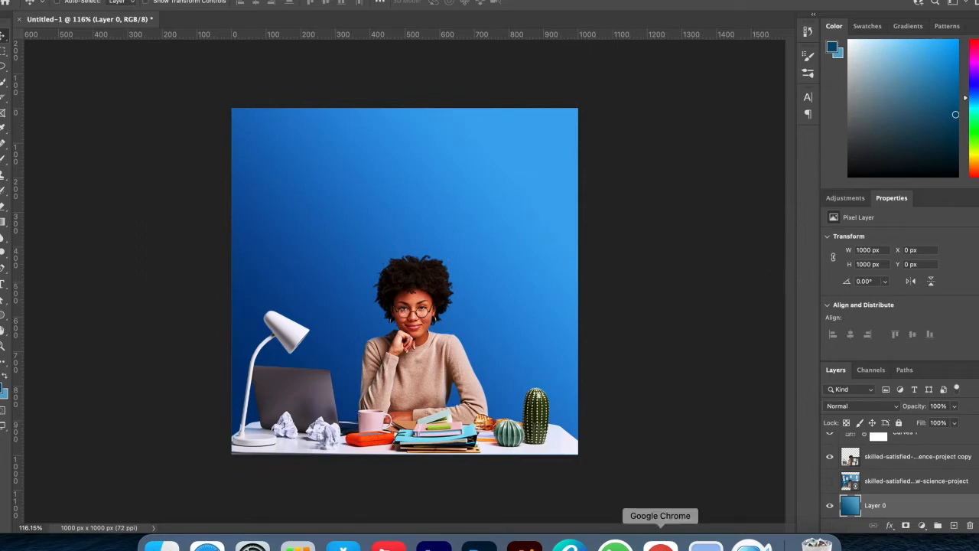
Switch to Illustrator, isolate the pinned yellow note's group, and select the red pushpin with its shadow for copying.
{"action": "left_click", "coordinate": [527, 547]}
{"action": "left_click", "coordinate": [306, 246]}
{"action": "double_click", "coordinate": [312, 205]}
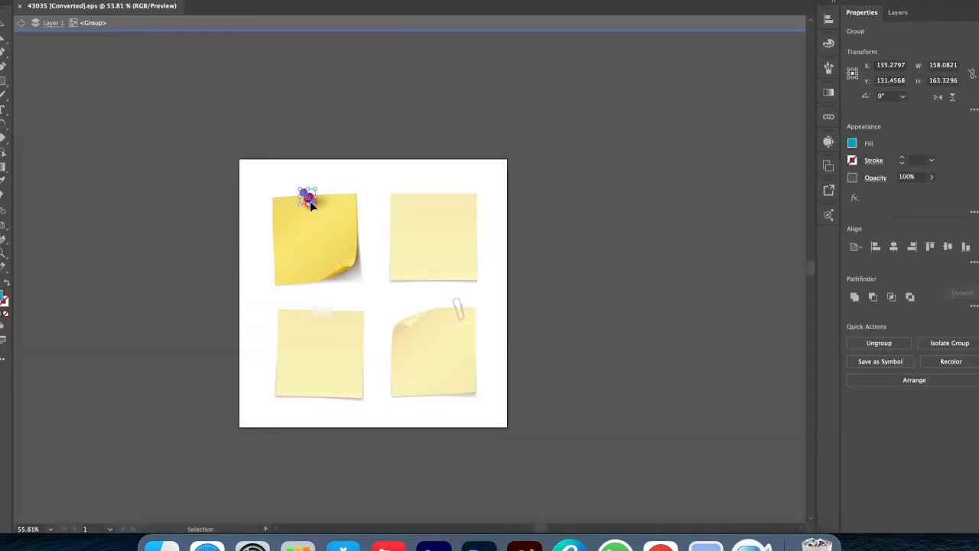
{"action": "key", "text": "v"}
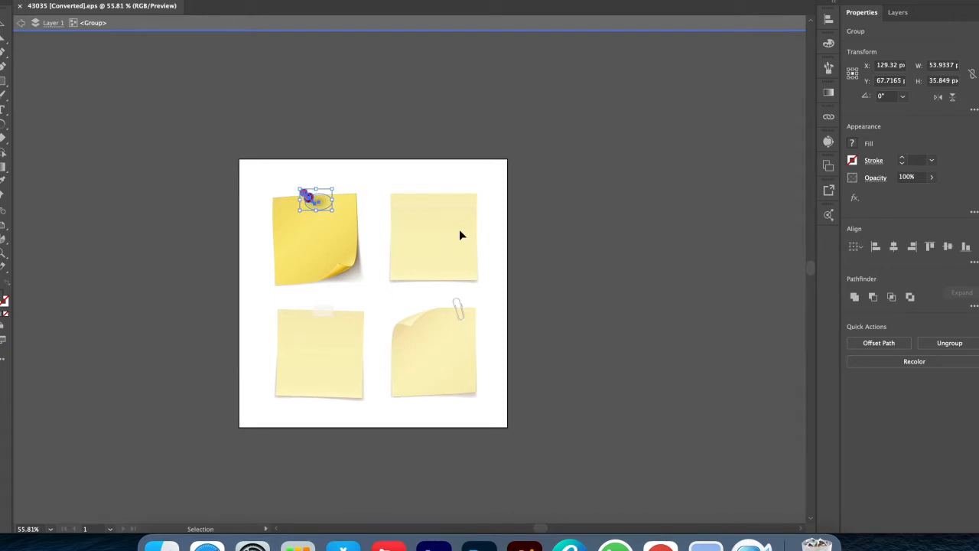
Paste the pushpin into the Photoshop design as a Smart Object, and place two pins on the wall, at upper left and beside the woman.
{"action": "key", "text": "super+Tab"}
{"action": "key", "text": "super+v"}
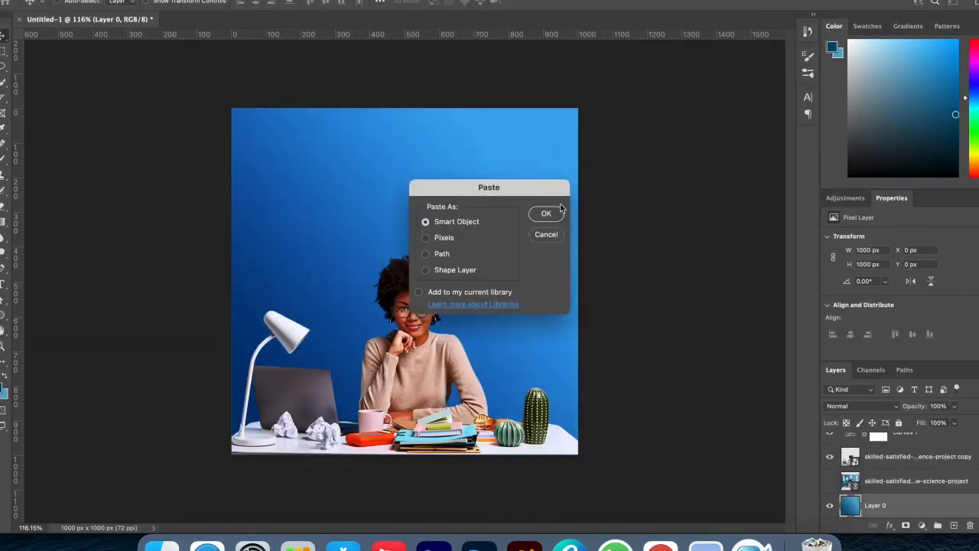
{"action": "key", "text": "Return"}
{"action": "left_click_drag", "start_coordinate": [415, 274], "coordinate": [527, 273]}
{"action": "key", "text": "Return"}
{"action": "key", "text": "super+t"}
{"action": "key", "text": "Return"}
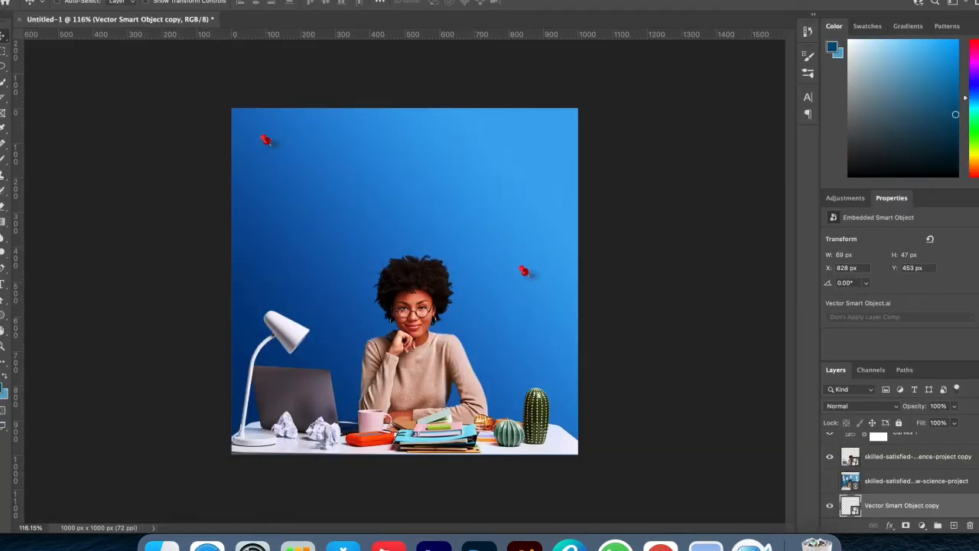
Place the linked image 08.Photography Contest Winners, scale it to about 32%, and rotate it to -5.38°.
{"action": "left_click", "coordinate": [81, 0]}
{"action": "left_click", "coordinate": [126, 209]}
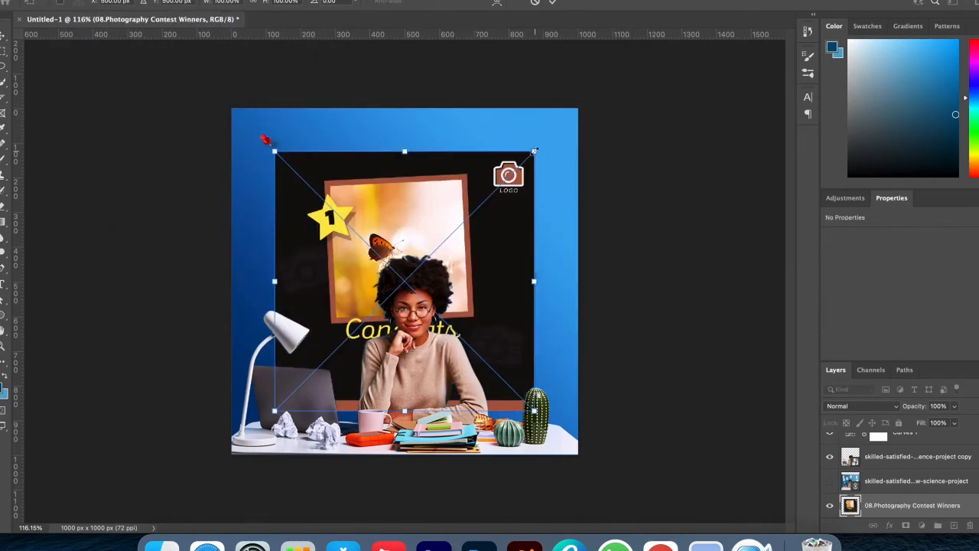
{"action": "left_click_drag", "start_coordinate": [534, 151], "coordinate": [358, 329]}
{"action": "left_click_drag", "start_coordinate": [373, 420], "coordinate": [370, 425]}
{"action": "key", "text": "Return"}
Move the contest poster beneath the upper-left pin and scale it down to about 233 px wide.
{"action": "left_click_drag", "start_coordinate": [312, 362], "coordinate": [291, 174]}
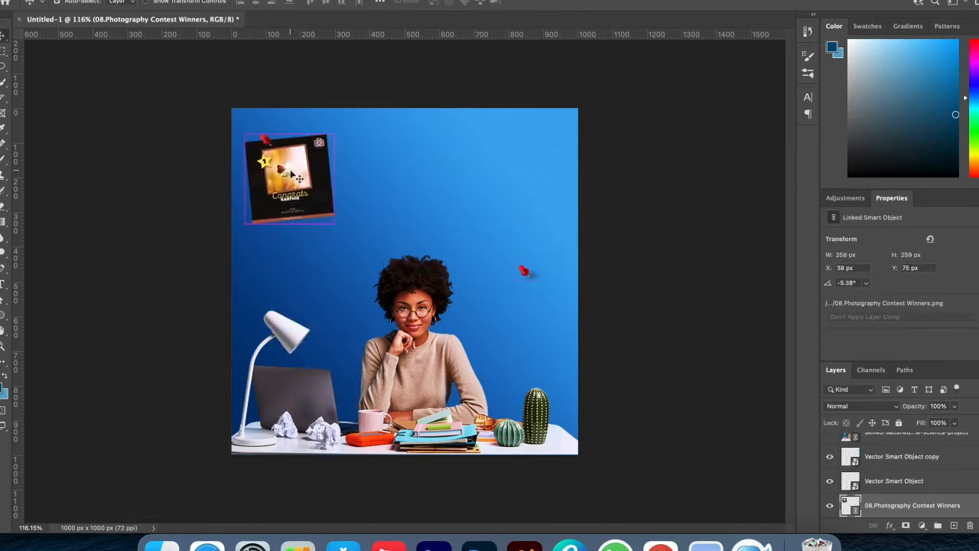
{"action": "key", "text": "ctrl+t"}
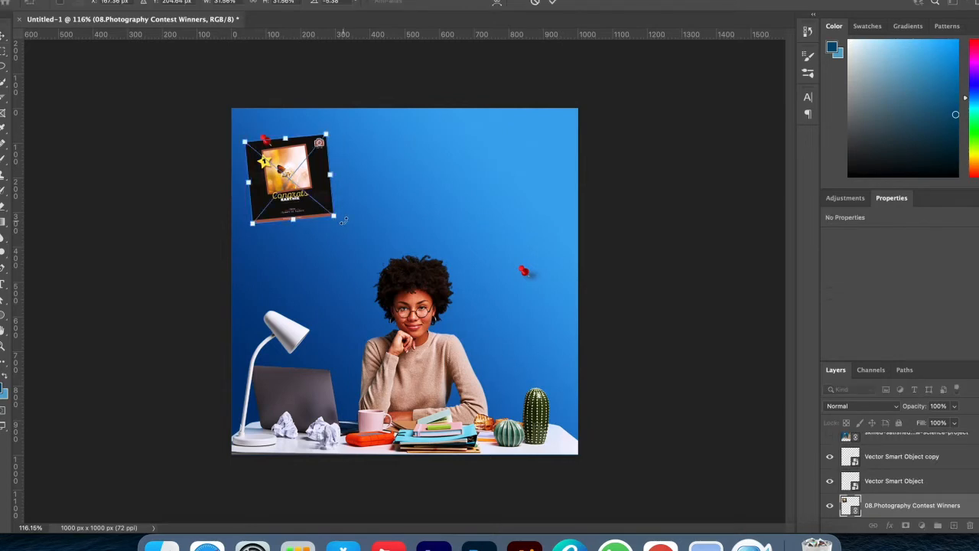
{"action": "left_click_drag", "start_coordinate": [328, 212], "coordinate": [325, 210]}
{"action": "key", "text": "Return"}
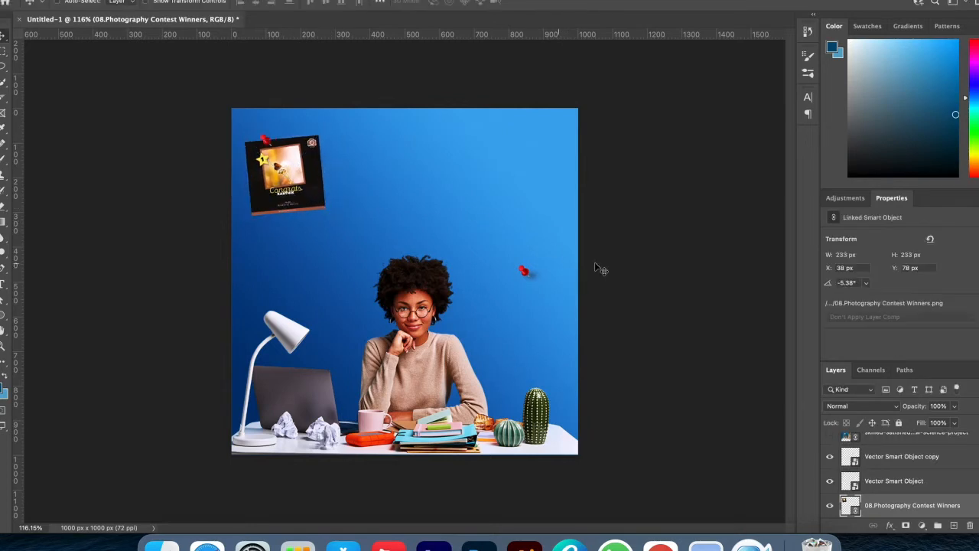
Reposition the second pushpin on the wall at X 789 px, Y 378 px.
{"action": "left_click", "coordinate": [524, 270], "text": "ctrl"}
{"action": "key", "text": "ctrl+t"}
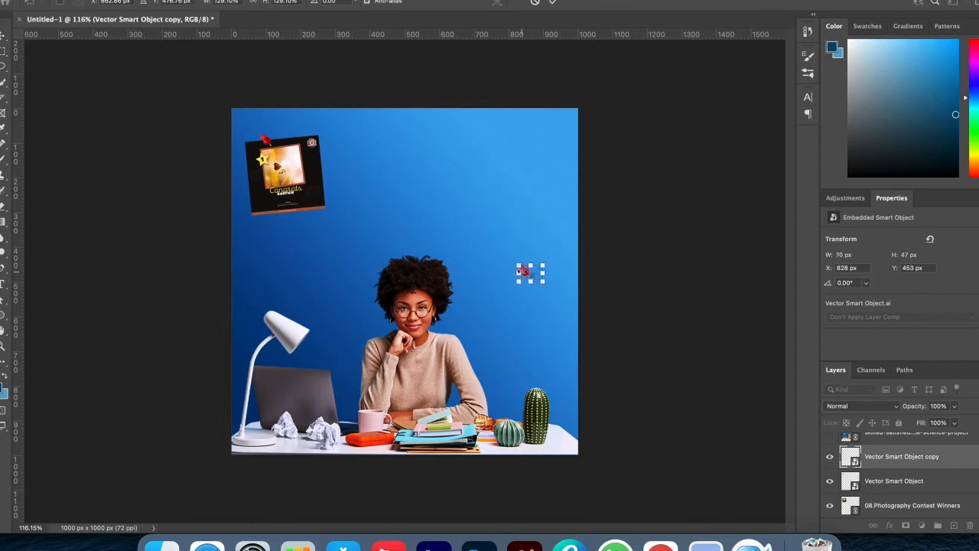
{"action": "right_click", "coordinate": [521, 271]}
{"action": "left_click", "coordinate": [541, 234]}
{"action": "left_click_drag", "start_coordinate": [543, 280], "coordinate": [546, 248]}
{"action": "key", "text": "Return"}
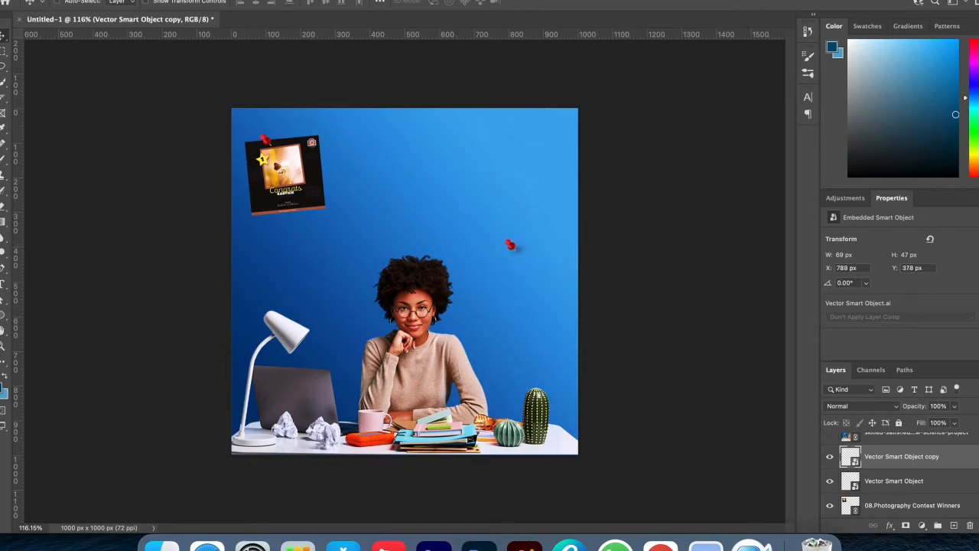
Place the linked image 12.Ramzan, scale it to about 236 px wide, and rotate it to 4.93°.
{"action": "left_click", "coordinate": [77, 1]}
{"action": "left_click", "coordinate": [112, 211]}
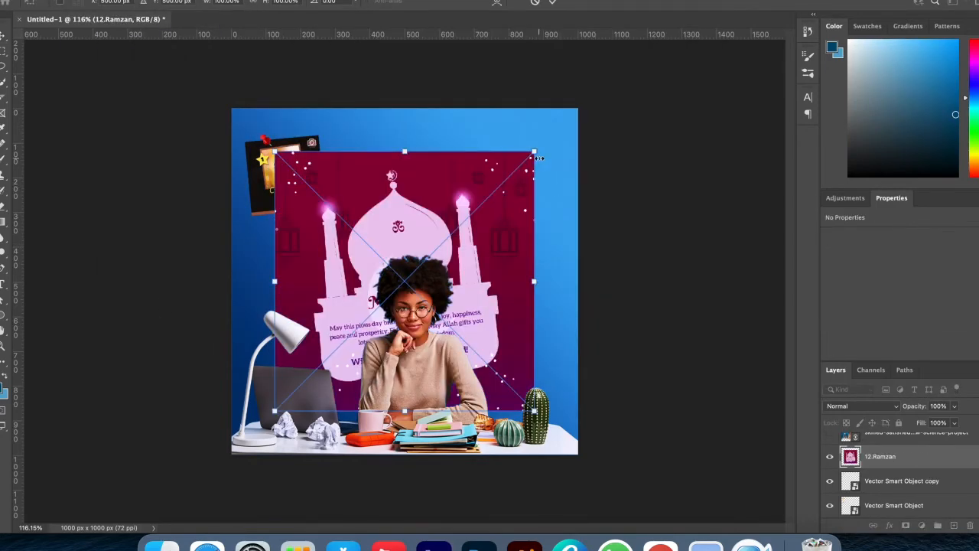
{"action": "left_click_drag", "start_coordinate": [537, 149], "coordinate": [468, 232]}
{"action": "left_click_drag", "start_coordinate": [487, 319], "coordinate": [483, 325]}
{"action": "key", "text": "Return"}
Position the Ramzan poster under the second pin at X 715 px, Y 382 px, and send its layer below both pin layers.
{"action": "left_click_drag", "start_coordinate": [467, 256], "coordinate": [570, 258]}
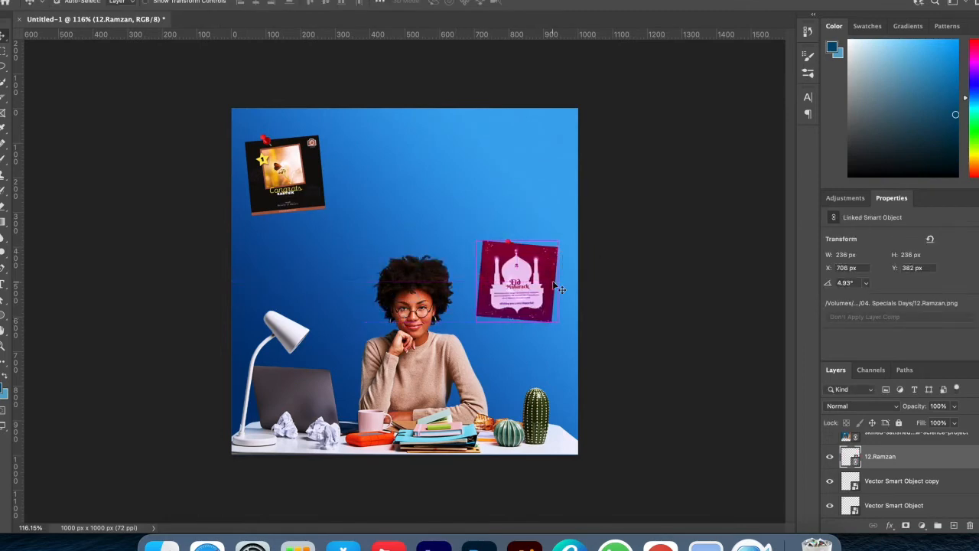
{"action": "key", "text": "super+bracketleft"}
{"action": "key", "text": "super+bracketleft"}
{"action": "key", "text": "Right"}
{"action": "key", "text": "Right"}
{"action": "key", "text": "Right"}
{"action": "key", "text": "Right"}
{"action": "key", "text": "Right"}
{"action": "key", "text": "Right"}
{"action": "key", "text": "Right"}
{"action": "key", "text": "Right"}
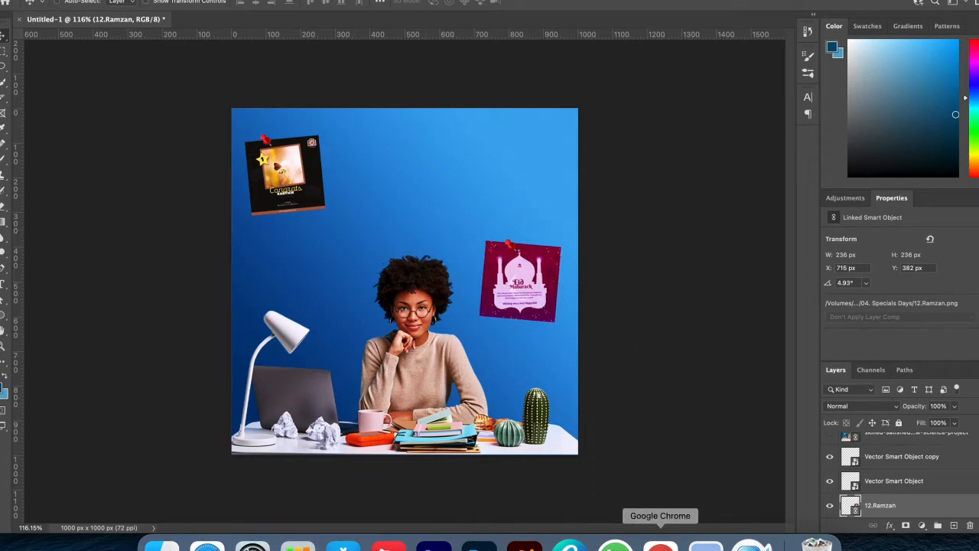
Switch to Illustrator and copy the yellow sticky note with the transparent tape from the 43035 artwork.
{"action": "left_click", "coordinate": [659, 546]}
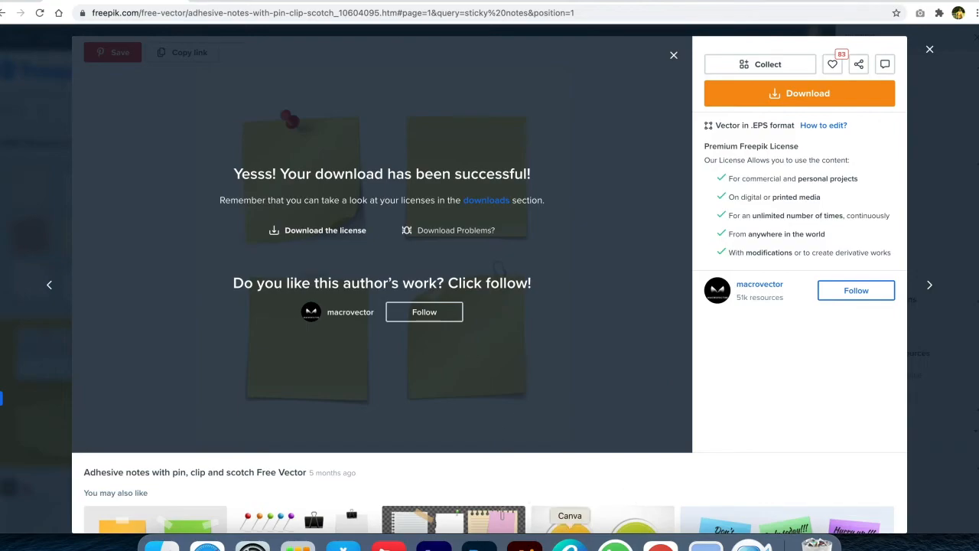
{"action": "left_click", "coordinate": [525, 547]}
{"action": "left_click", "coordinate": [502, 114]}
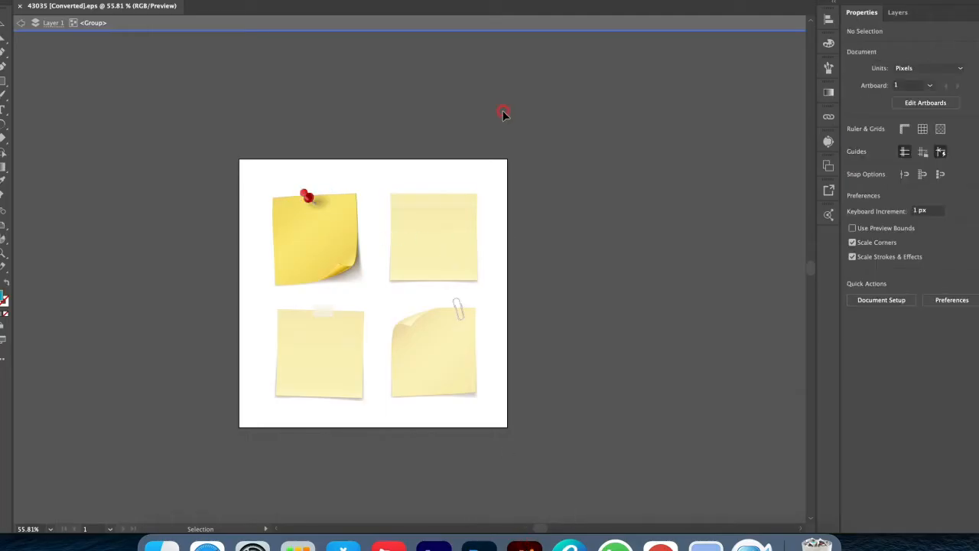
{"action": "left_click", "coordinate": [349, 360]}
{"action": "key", "text": "super+Tab"}
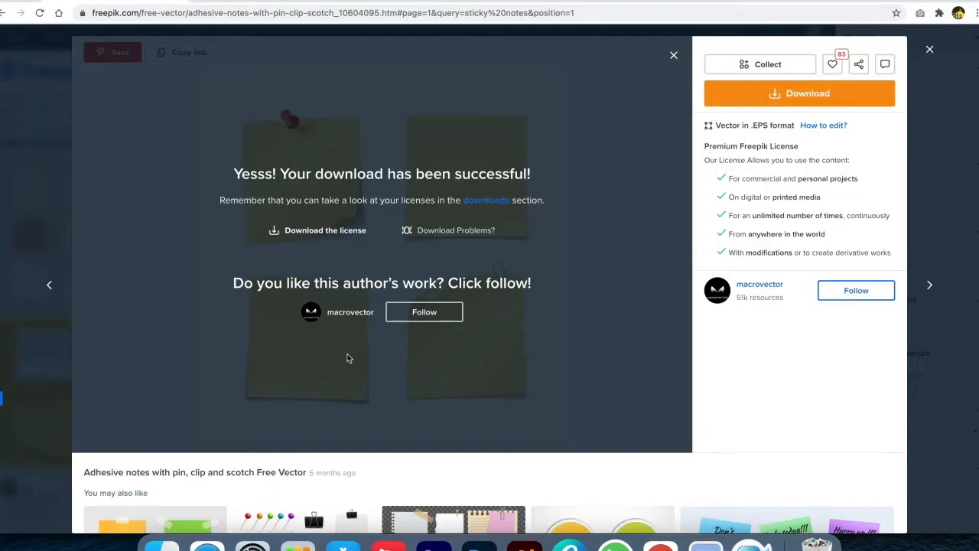
Paste the taped note into the Photoshop design as a Smart Object and scale it to about 121 px wide beside the contest poster.
{"action": "left_click", "coordinate": [481, 545]}
{"action": "key", "text": "super+v"}
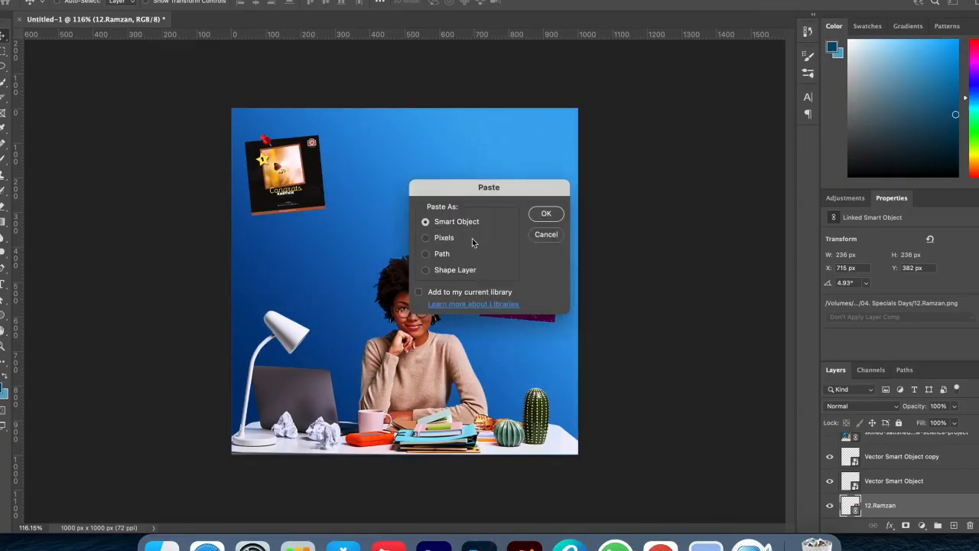
{"action": "left_click", "coordinate": [545, 216]}
{"action": "left_click_drag", "start_coordinate": [431, 254], "coordinate": [495, 308]}
{"action": "key", "text": "Return"}
Duplicate the sticky note, rotate the copy to -11.87°, and place it over the Ramzan poster's edge at X 667 px, Y 497 px.
{"action": "key", "text": "super+t"}
{"action": "mouse_move", "coordinate": [535, 350]}
{"action": "left_mouse_down"}
{"action": "mouse_move", "coordinate": [540, 337]}
{"action": "mouse_move", "coordinate": [540, 346]}
{"action": "left_mouse_up"}
{"action": "key", "text": "Return"}
{"action": "key", "text": "shift+Left"}
{"action": "key", "text": "super+equal"}
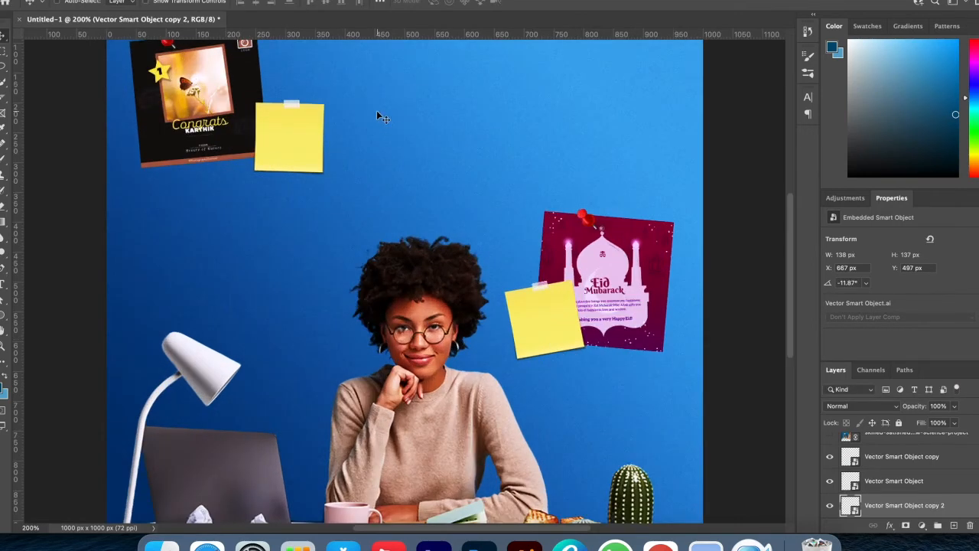
Add the text 4.3.2021, place it on the contest poster's sticky note, and fill it with the dark blue foreground colour.
{"action": "left_click", "coordinate": [397, 120]}
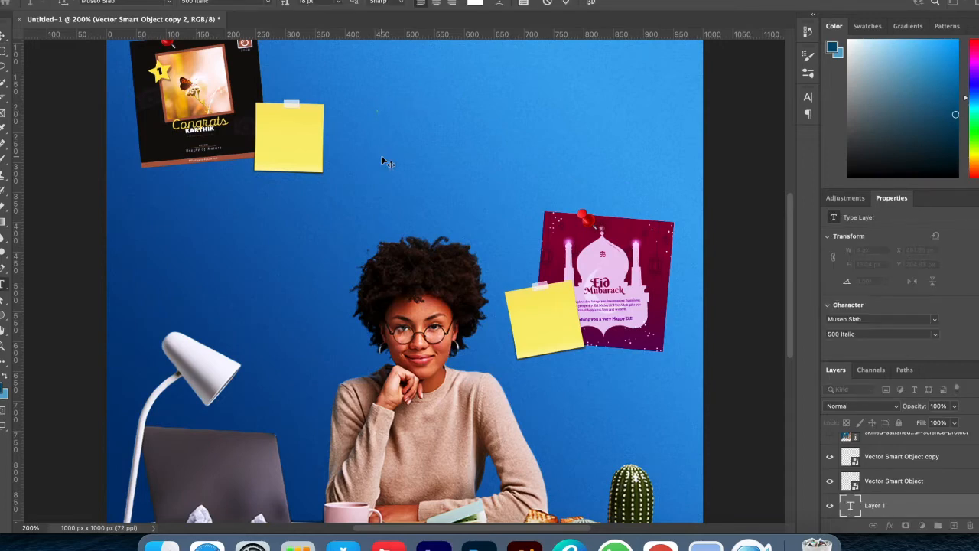
{"action": "type", "text": "4.3.2021"}
{"action": "key", "text": "ctrl+Return"}
{"action": "left_click_drag", "start_coordinate": [411, 107], "coordinate": [304, 138]}
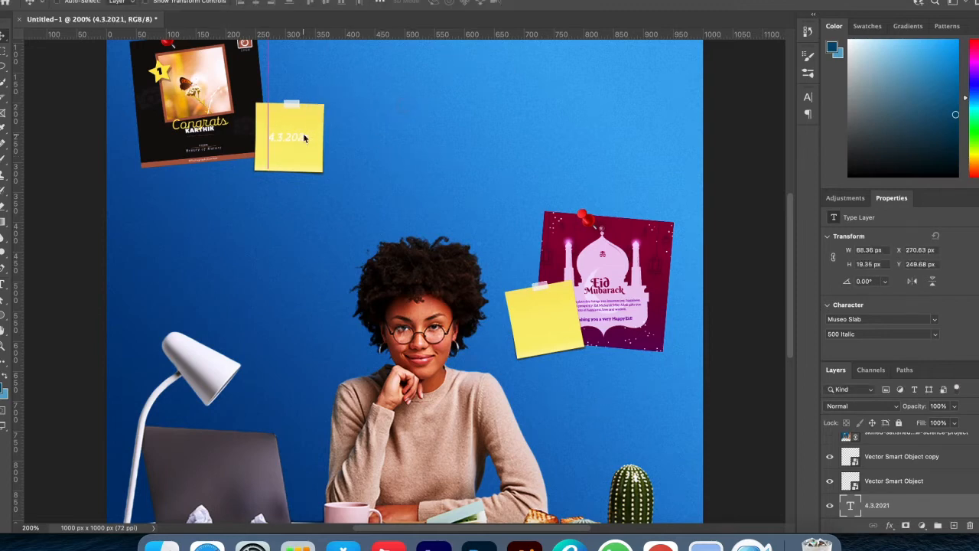
{"action": "key", "text": "alt+BackSpace"}
{"action": "key", "text": "shift+Down"}
{"action": "key", "text": "Down"}
Add the text "Post on", scale it to about 53 px wide, and place it above the date on the note.
{"action": "key", "text": "t"}
{"action": "left_click", "coordinate": [382, 138]}
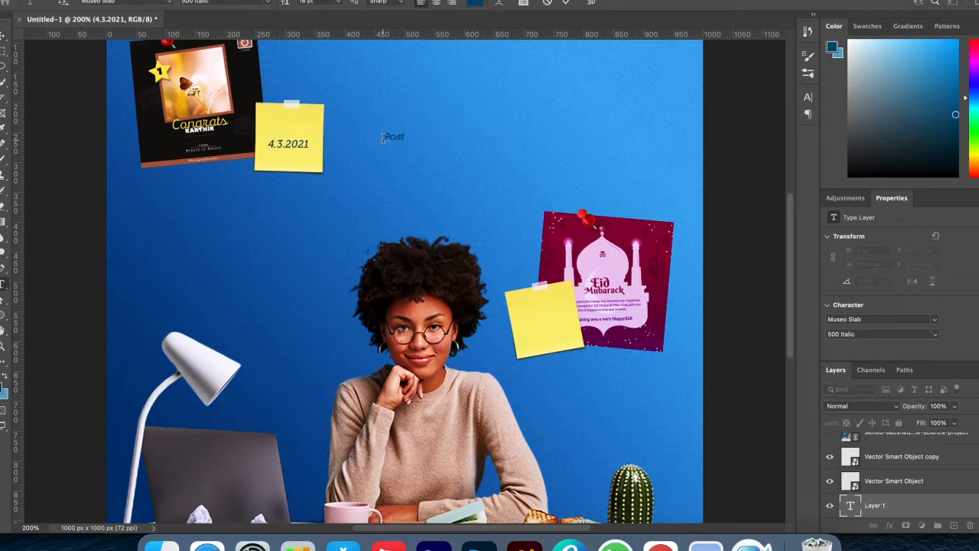
{"action": "key", "text": "super+Return"}
{"action": "key", "text": "super+t"}
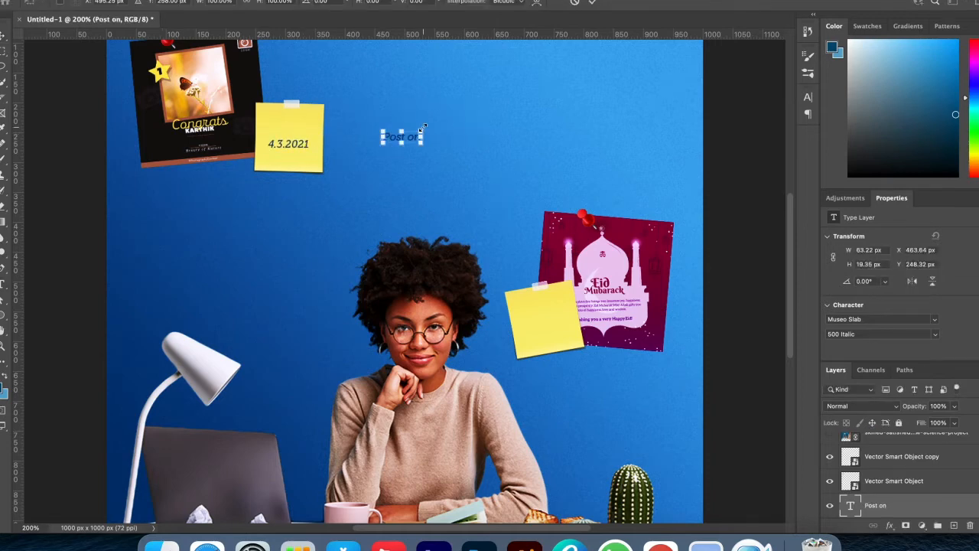
{"action": "left_click_drag", "start_coordinate": [421, 129], "coordinate": [324, 146]}
{"action": "key", "text": "Return"}
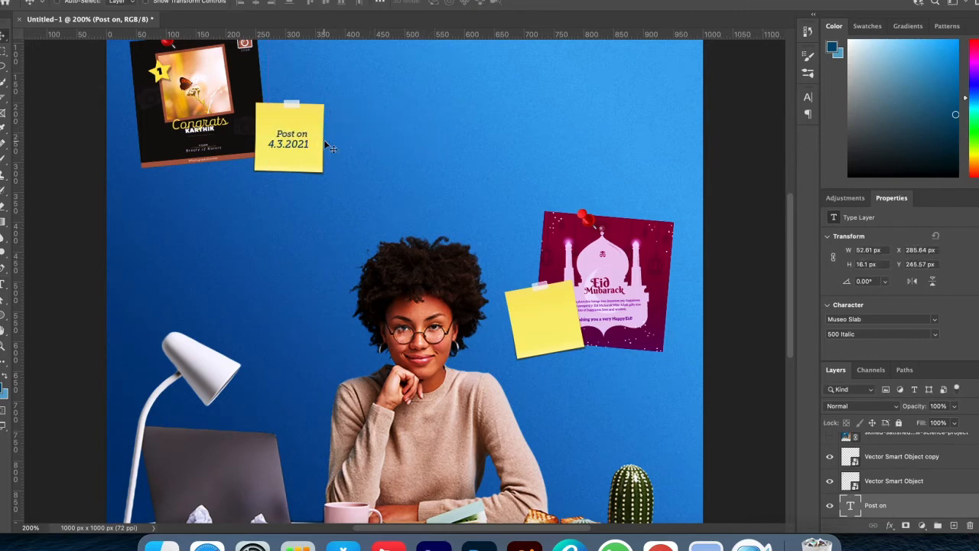
Nudge the "Post on" text to X 278.64 px, Y 247.57 px so it is centred over the date.
{"action": "key", "text": "Left"}
{"action": "key", "text": "Left"}
{"action": "key", "text": "Left"}
{"action": "key", "text": "Left"}
{"action": "key", "text": "Down"}
{"action": "key", "text": "Down"}
{"action": "key", "text": "Down"}
{"action": "key", "text": "Left"}
{"action": "key", "text": "Left"}
{"action": "key", "text": "Left"}
{"action": "key", "text": "Up"}
{"action": "key", "text": "super+BackSpace"}
{"action": "key", "text": "Right"}
Set the foreground colour to black and recolour the "Post on" and 4.3.2021 text layers with it.
{"action": "left_click_drag", "start_coordinate": [932, 158], "coordinate": [956, 168]}
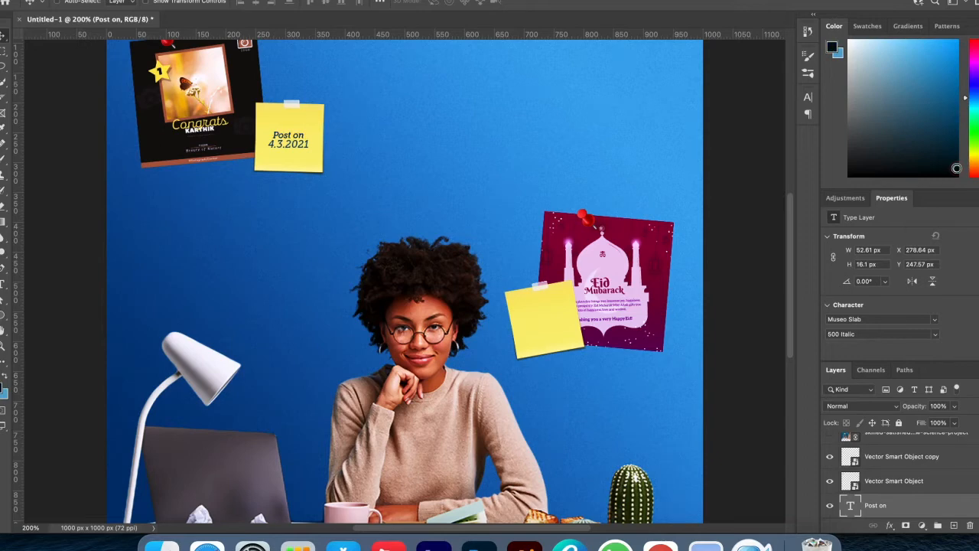
{"action": "scroll", "coordinate": [903, 486], "scroll_direction": "down", "scroll_amount": 2}
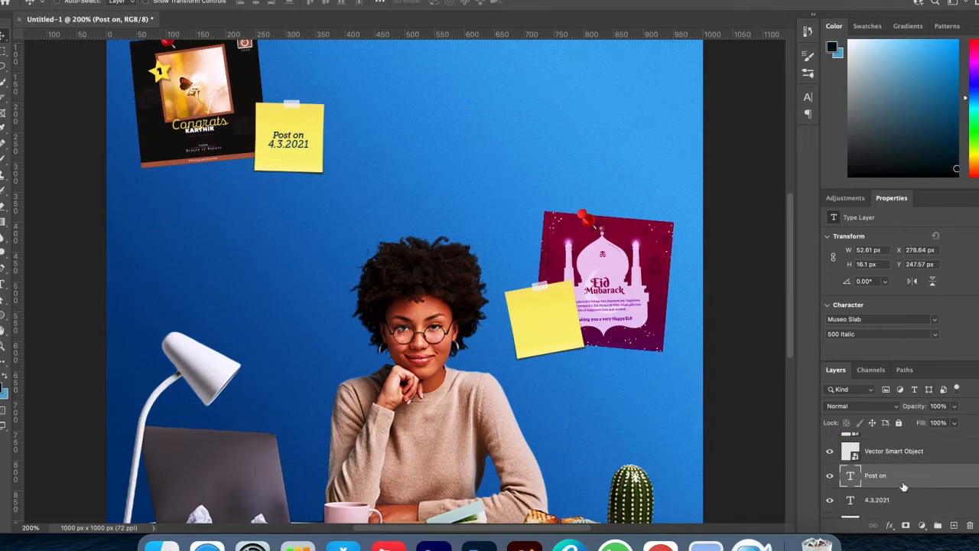
{"action": "left_click", "coordinate": [901, 484]}
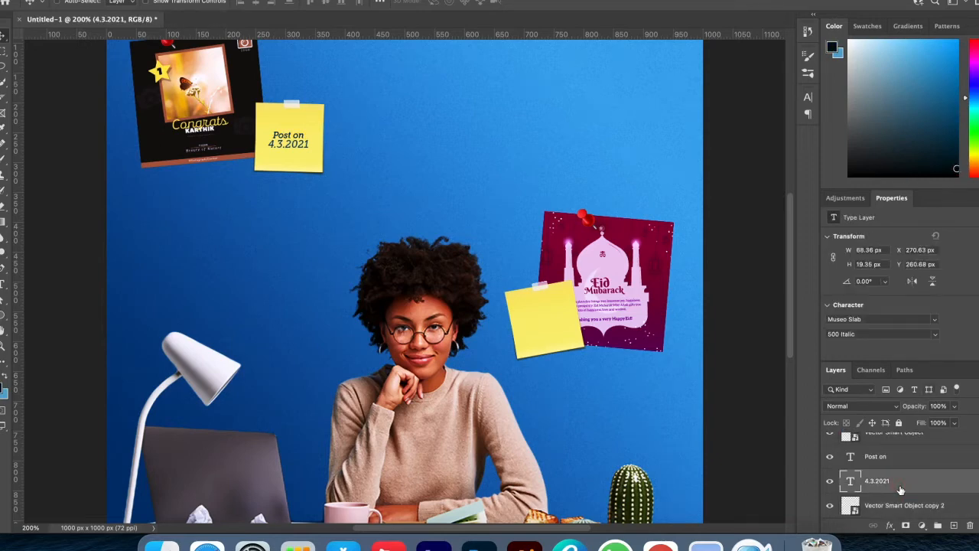
{"action": "left_click", "coordinate": [898, 464]}
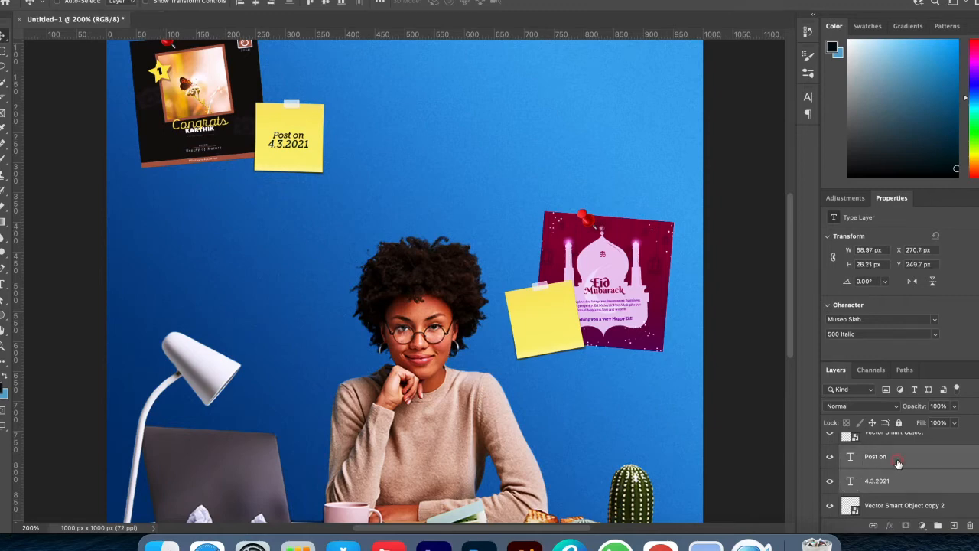
Duplicate both note texts onto the second sticky note and rotate the copies to -9.68° to match its tilt.
{"action": "left_click_drag", "start_coordinate": [363, 147], "coordinate": [594, 354]}
{"action": "key", "text": "ctrl+t"}
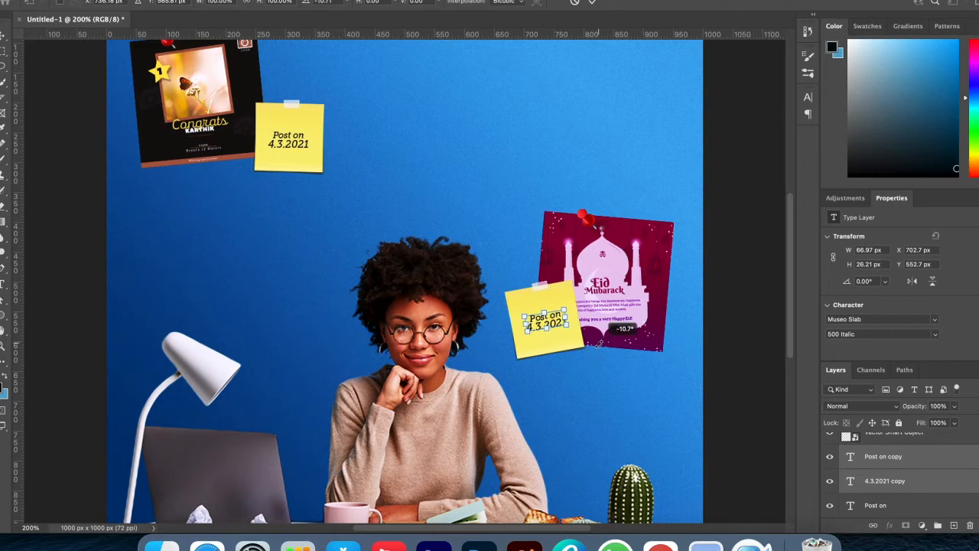
{"action": "key", "text": "Return"}
{"action": "key", "text": "Left"}
{"action": "key", "text": "Left"}
{"action": "key", "text": "Left"}
{"action": "key", "text": "Left"}
{"action": "key", "text": "Left"}
{"action": "key", "text": "Left"}
Change the date on the Ramzan poster's sticky note to 31.3.2021.
{"action": "key", "text": "t"}
{"action": "left_click", "coordinate": [525, 324]}
{"action": "key", "text": "Delete"}
{"action": "type", "text": "31"}
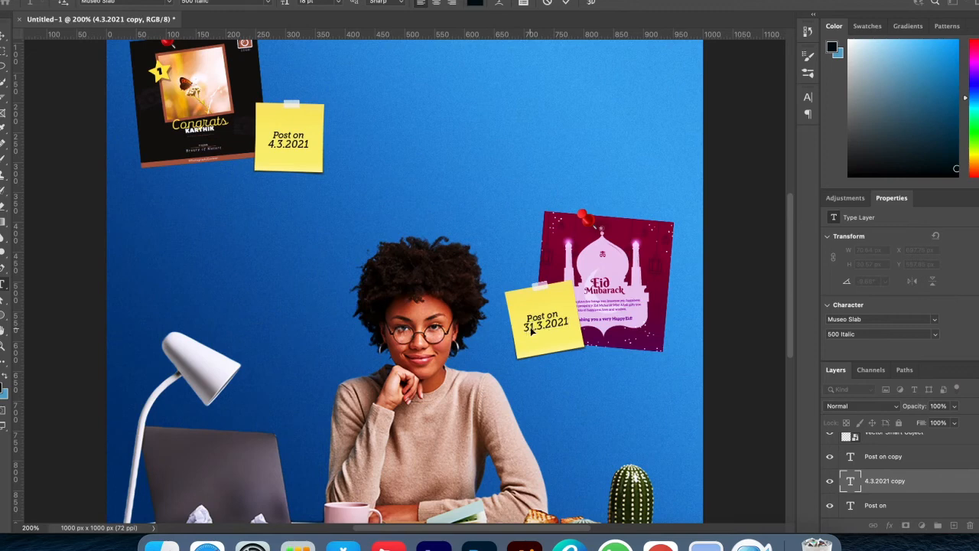
{"action": "key", "text": "ctrl+Return"}
{"action": "key", "text": "ctrl+minus"}
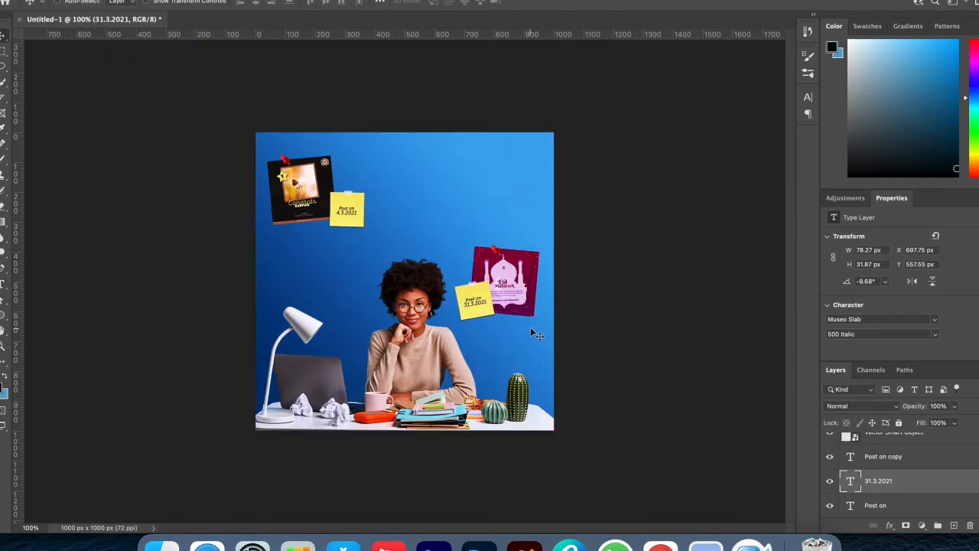
Add the heading POST DAILY on the upper wall beside the contest poster and enlarge it to 63.97 pt.
{"action": "key", "text": "t"}
{"action": "left_click", "coordinate": [366, 174]}
{"action": "type", "text": "Pos"}
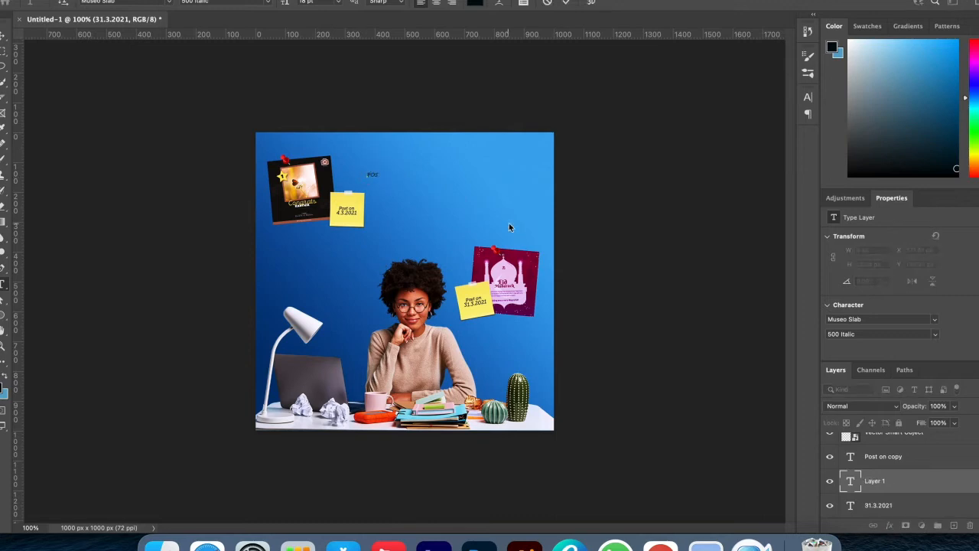
{"action": "type", "text": "T DATE"}
{"action": "type", "text": "Y"}
{"action": "key", "text": "BackSpace"}
{"action": "key", "text": "super+t"}
{"action": "left_click_drag", "start_coordinate": [399, 165], "coordinate": [367, 166]}
{"action": "key", "text": "Return"}
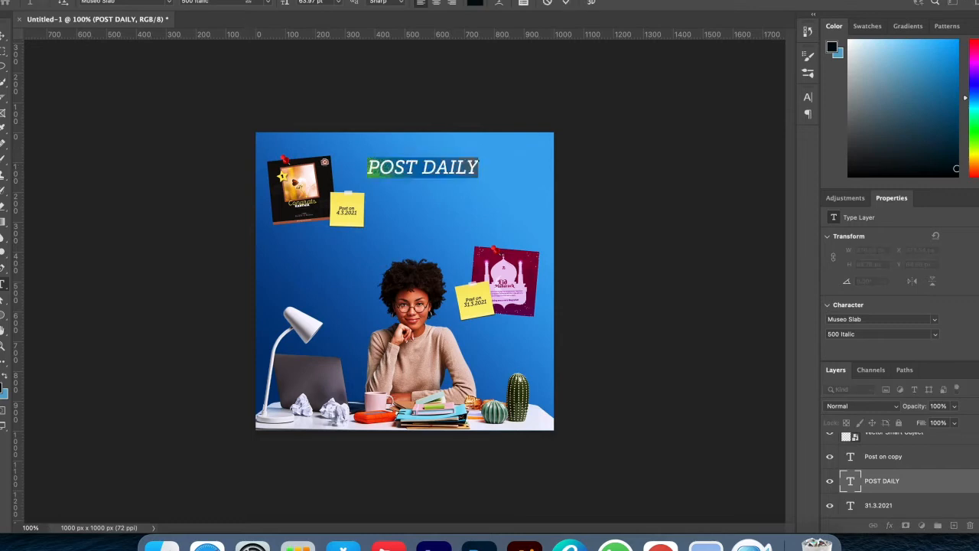
Set the heading's font weight to Museo Slab 900 and shift it to X 343.78 px.
{"action": "left_click", "coordinate": [267, 3]}
{"action": "left_click", "coordinate": [205, 67]}
{"action": "left_click", "coordinate": [570, 3]}
{"action": "key", "text": "v"}
{"action": "key", "text": "shift+Left"}
{"action": "key", "text": "shift+Left"}
{"action": "key", "text": "shift+Left"}
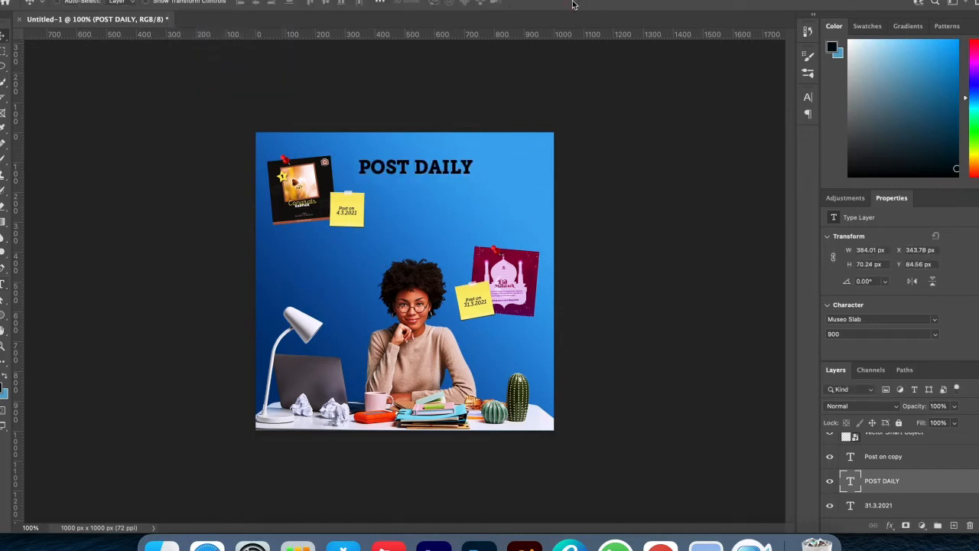
Check the slogan ideas in the chat and replace the heading's text with POST TRENDY DESIGN.
{"action": "left_click", "coordinate": [705, 544]}
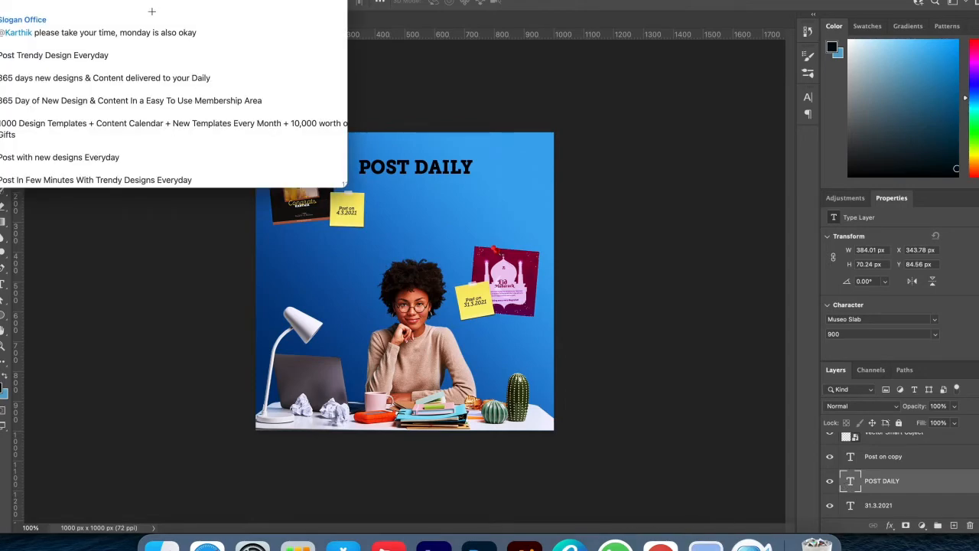
{"action": "left_click", "coordinate": [18, 2]}
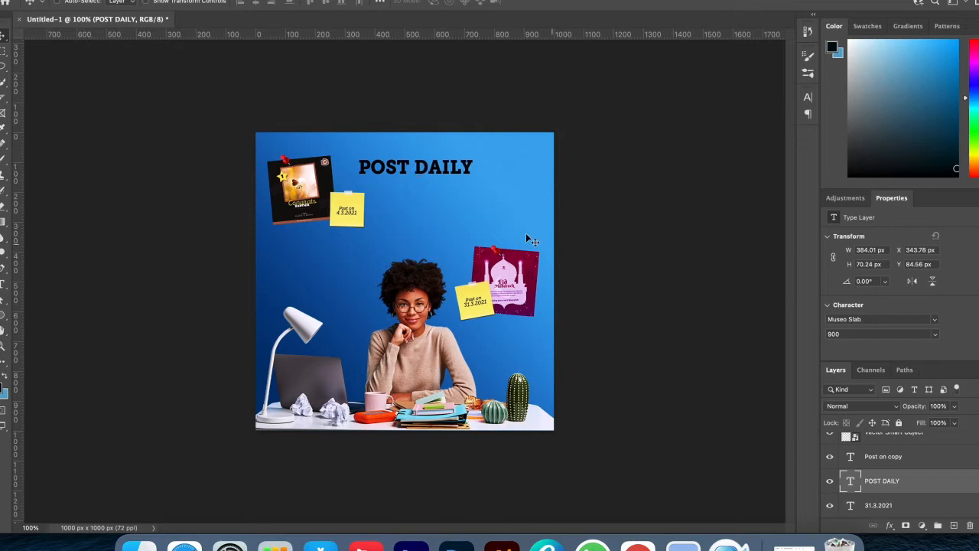
{"action": "key", "text": "t"}
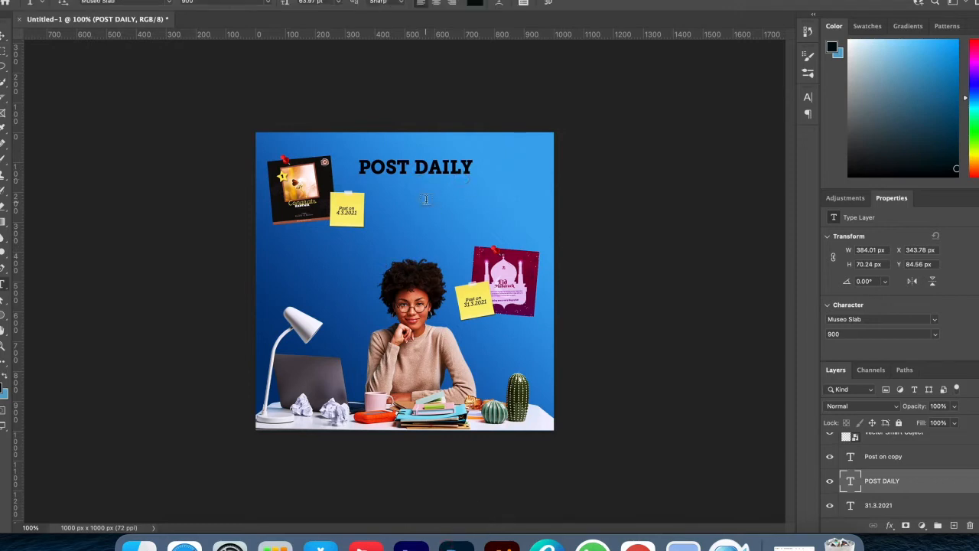
{"action": "left_click_drag", "start_coordinate": [414, 167], "coordinate": [538, 168]}
{"action": "type", "text": "Trebn"}
{"action": "key", "text": "super+a"}
{"action": "type", "text": "POST"}
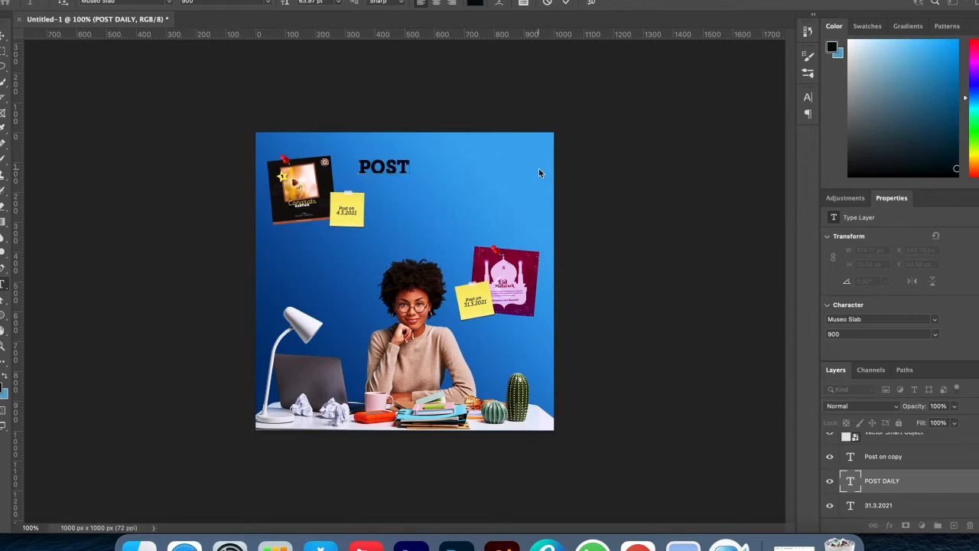
{"action": "type", "text": " TRENDY DESIG"}
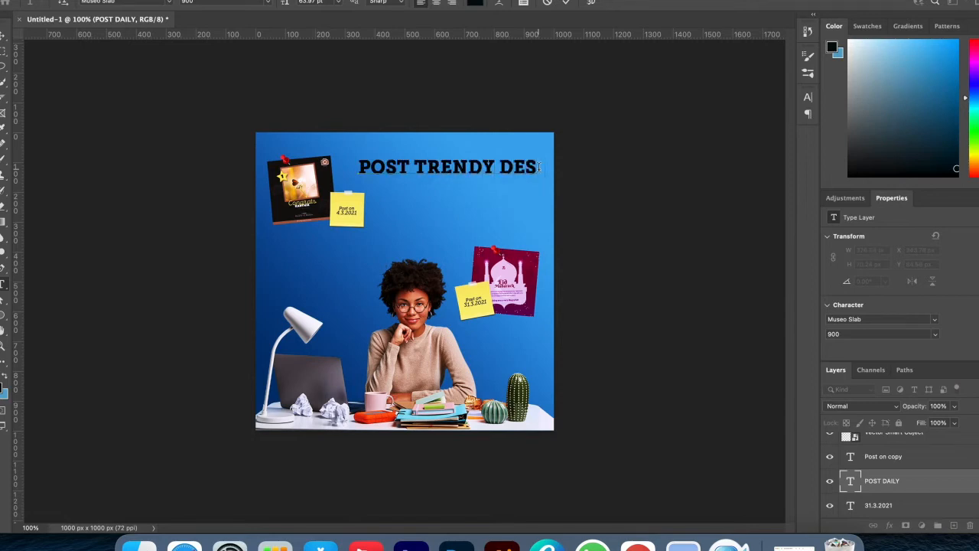
Set the POST TRENDY DESIGN heading's font weight to 500.
{"action": "key", "text": "super+a"}
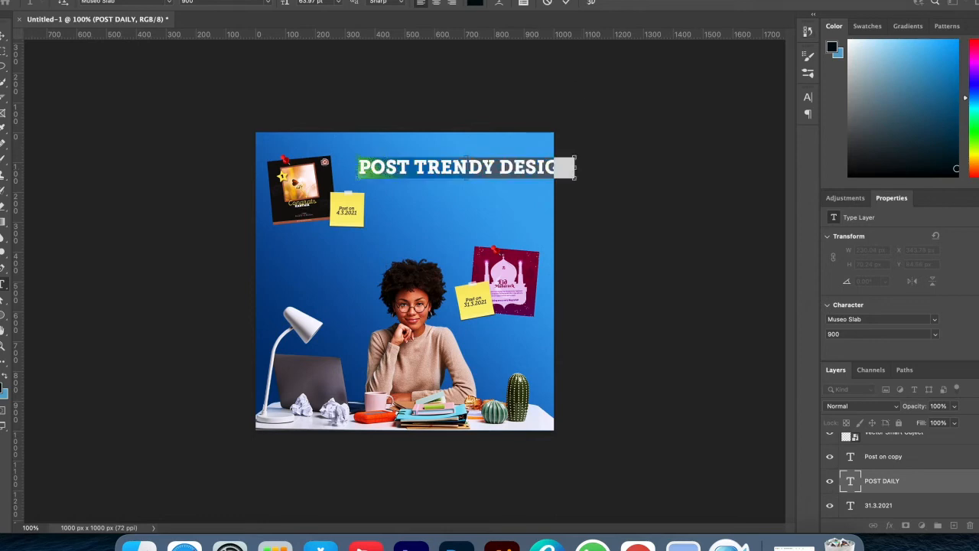
{"action": "left_click", "coordinate": [268, 3]}
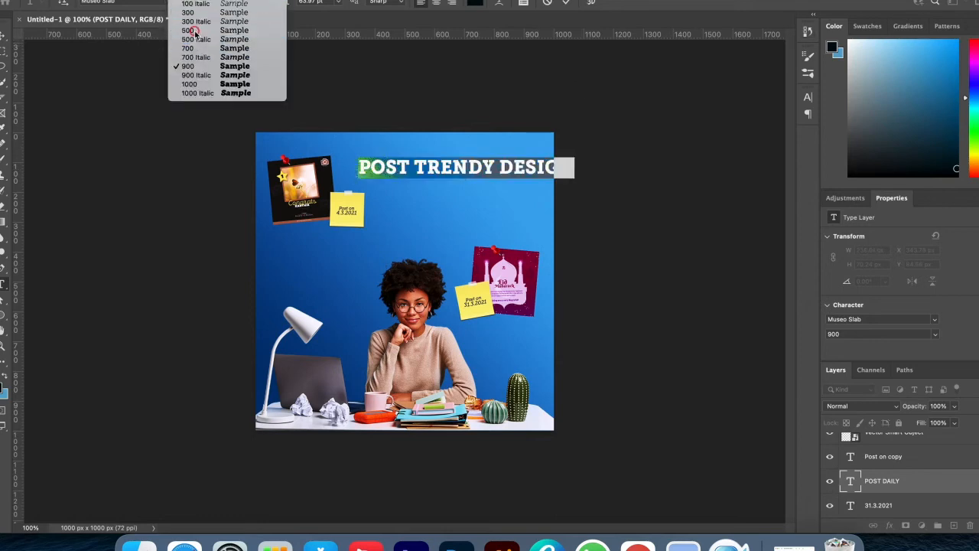
{"action": "key", "text": "Escape"}
{"action": "left_click", "coordinate": [566, 2]}
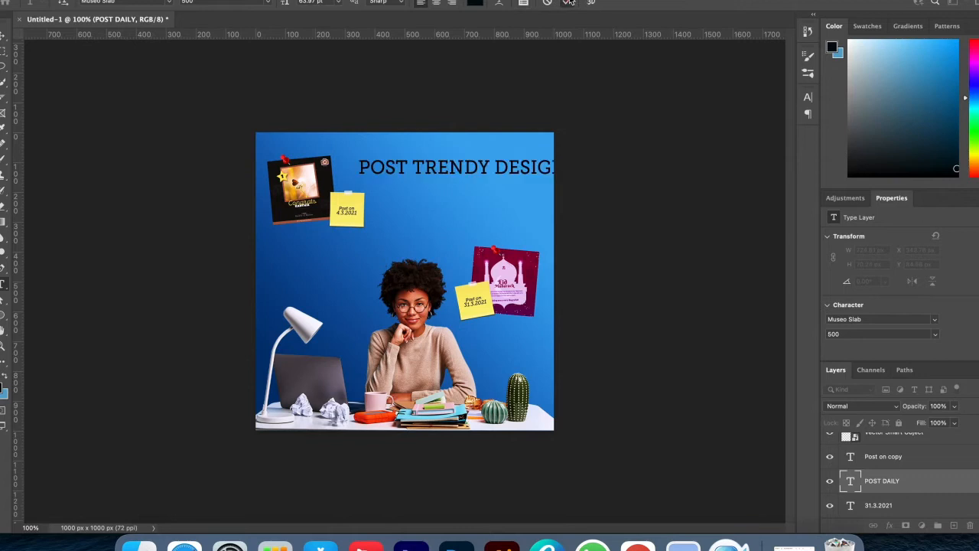
Scale the heading to about 427 px wide at X 327.78 px, Y 116.33 px, and bring its layer to the front.
{"action": "key", "text": "super+t"}
{"action": "left_click_drag", "start_coordinate": [566, 155], "coordinate": [458, 185]}
{"action": "key", "text": "Return"}
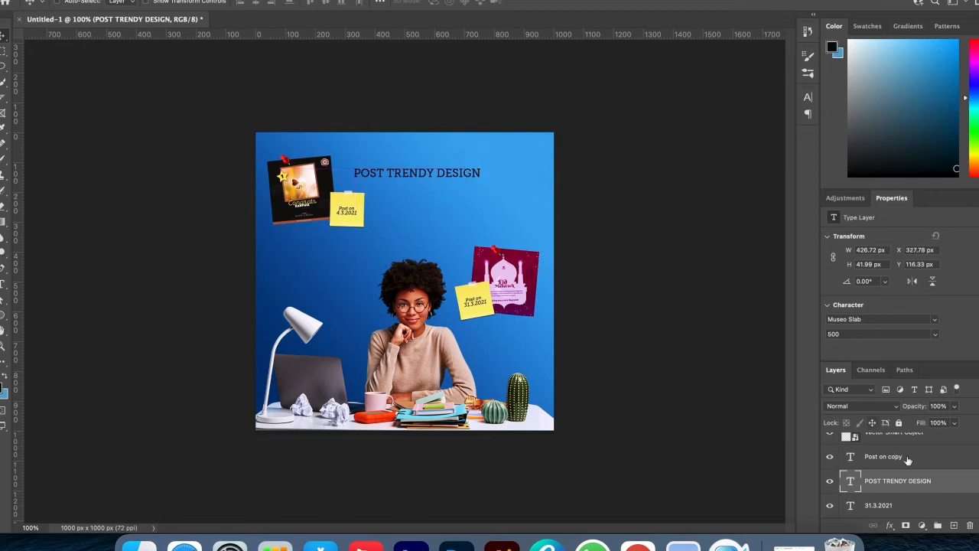
{"action": "key", "text": "super+shift+]"}
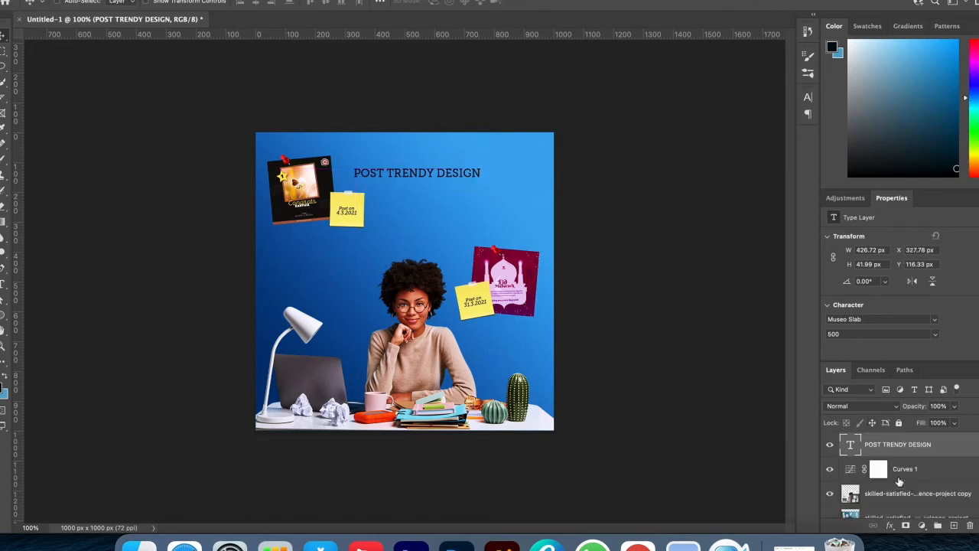
Move the first sticky note together with its "Post on" and 4.3.2021 texts onto the contest poster's lower-left corner.
{"action": "left_click", "coordinate": [329, 208]}
{"action": "left_click", "coordinate": [353, 210]}
{"action": "scroll", "coordinate": [974, 498], "scroll_direction": "down", "scroll_amount": 1}
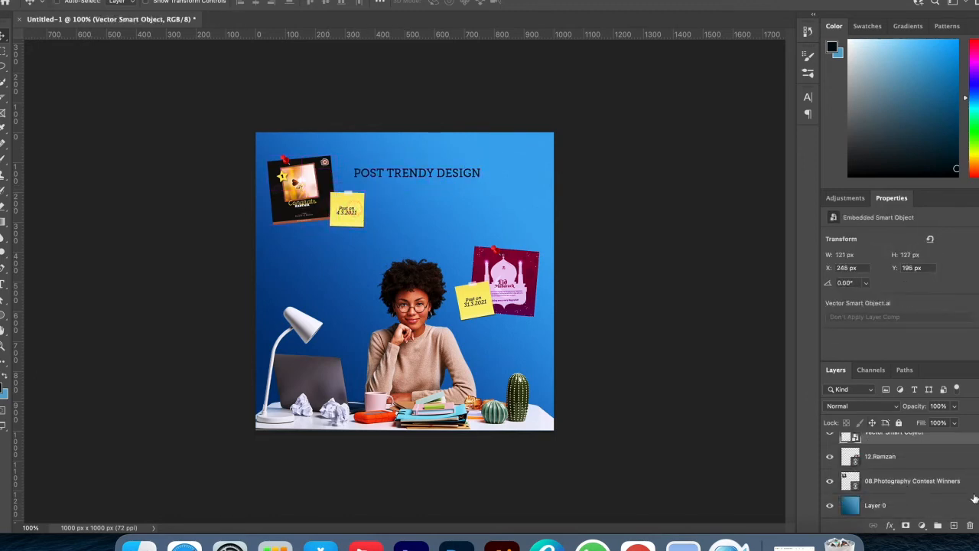
{"action": "scroll", "coordinate": [974, 498], "scroll_direction": "up", "scroll_amount": 3}
{"action": "scroll", "coordinate": [974, 498], "scroll_direction": "up", "scroll_amount": 1}
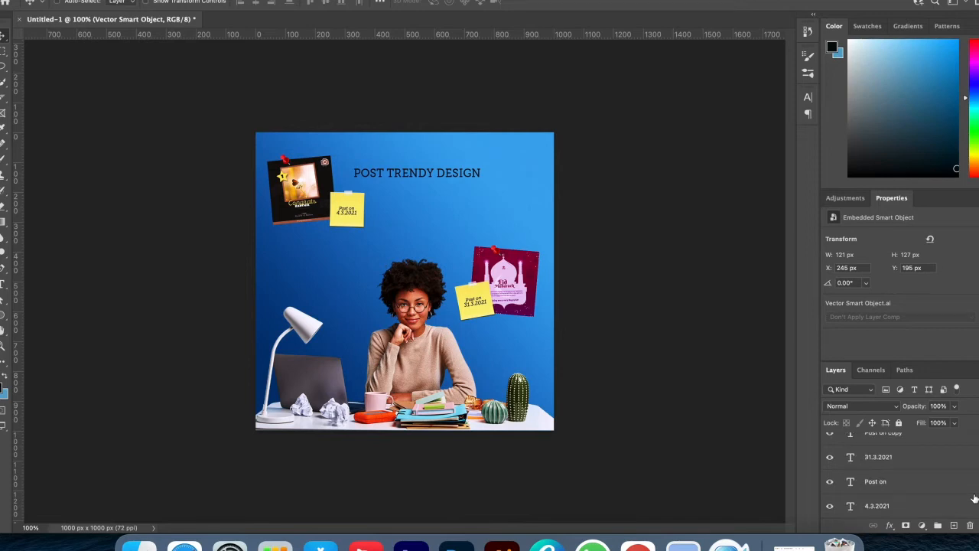
{"action": "left_click", "coordinate": [884, 490]}
{"action": "left_click", "coordinate": [884, 506], "text": "shift"}
{"action": "left_click_drag", "start_coordinate": [348, 211], "coordinate": [289, 231]}
Shift the heading to X 307.78 px and duplicate it just below at Y 189.33 px with the text EVERYDAY.
{"action": "left_click_drag", "start_coordinate": [440, 175], "coordinate": [436, 177]}
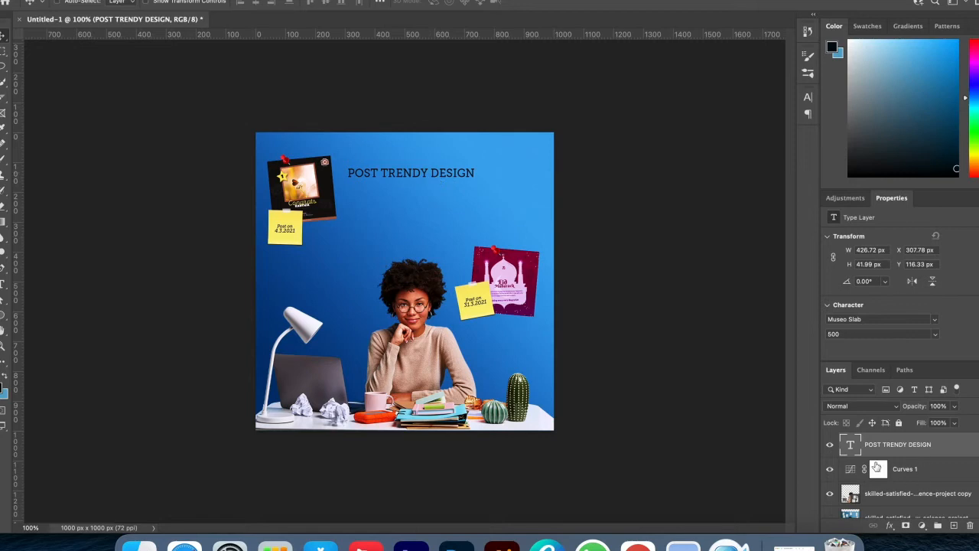
{"action": "left_click_drag", "start_coordinate": [434, 177], "coordinate": [433, 198]}
{"action": "double_click", "coordinate": [434, 196]}
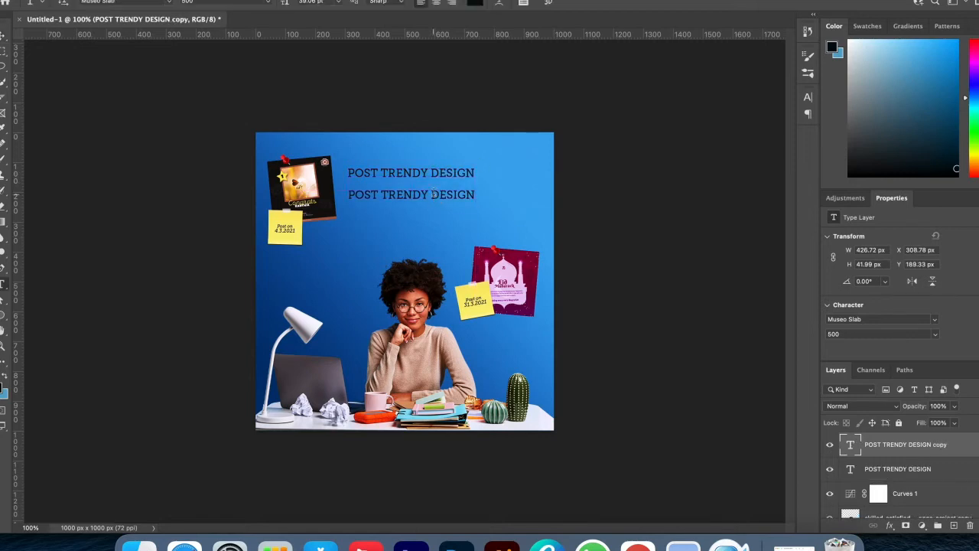
{"action": "type", "text": "EVERYDAY"}
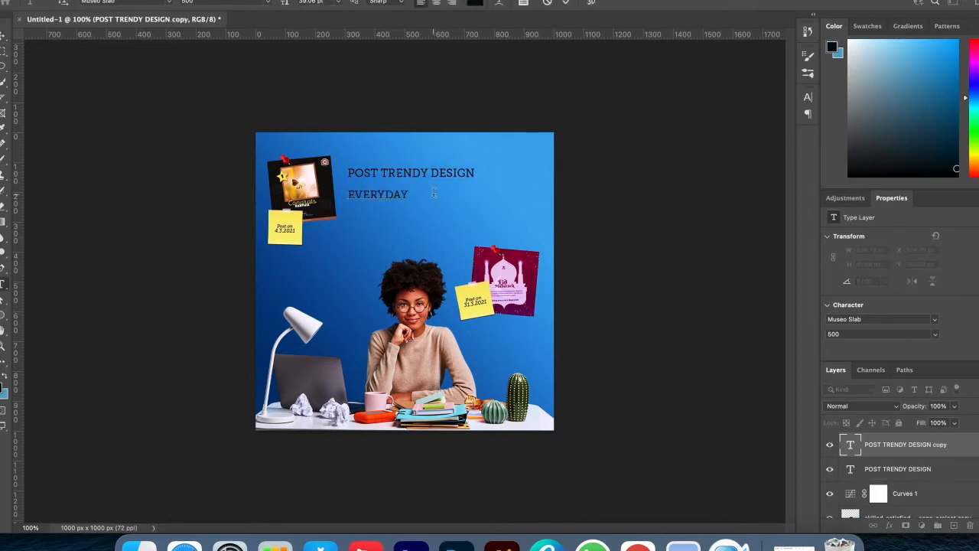
Set the EVERYDAY text's font weight to 900.
{"action": "key", "text": "super+a"}
{"action": "left_click", "coordinate": [267, 3]}
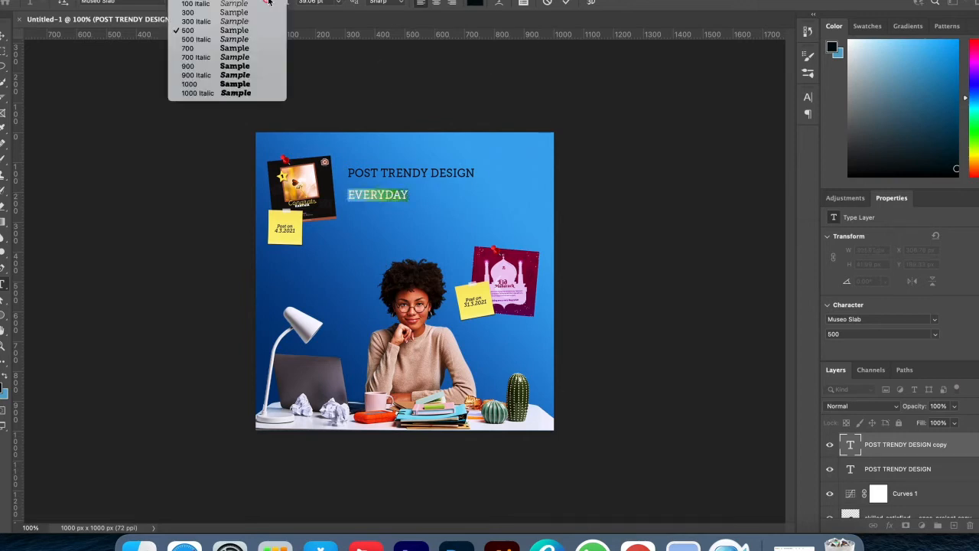
{"action": "left_click", "coordinate": [192, 68]}
{"action": "left_click", "coordinate": [567, 4]}
Scale EVERYDAY to about 364 px wide and place it directly beneath POST TRENDY DESIGN at X 335.78 px, Y 152.33 px.
{"action": "key", "text": "super+t"}
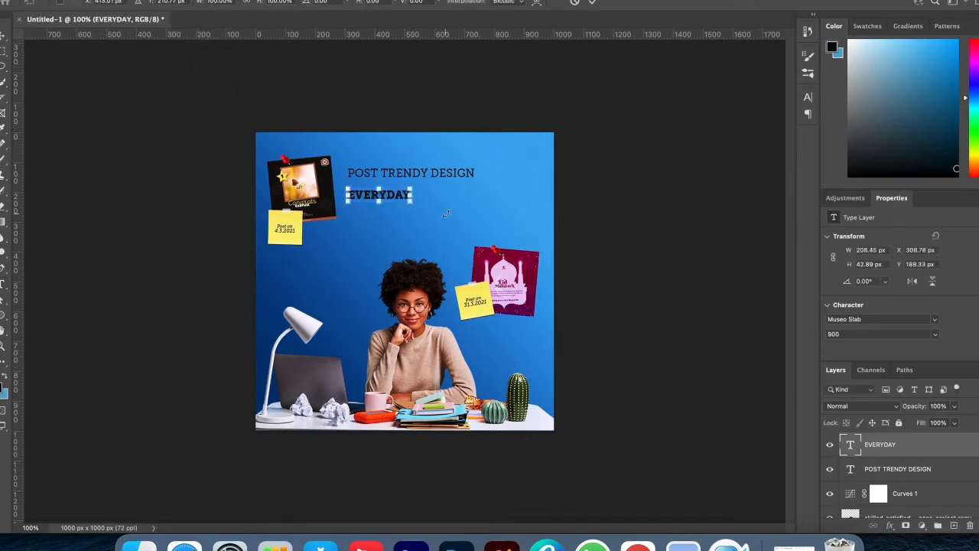
{"action": "left_click_drag", "start_coordinate": [414, 198], "coordinate": [461, 217]}
{"action": "left_click_drag", "start_coordinate": [457, 213], "coordinate": [454, 192]}
{"action": "key", "text": "Return"}
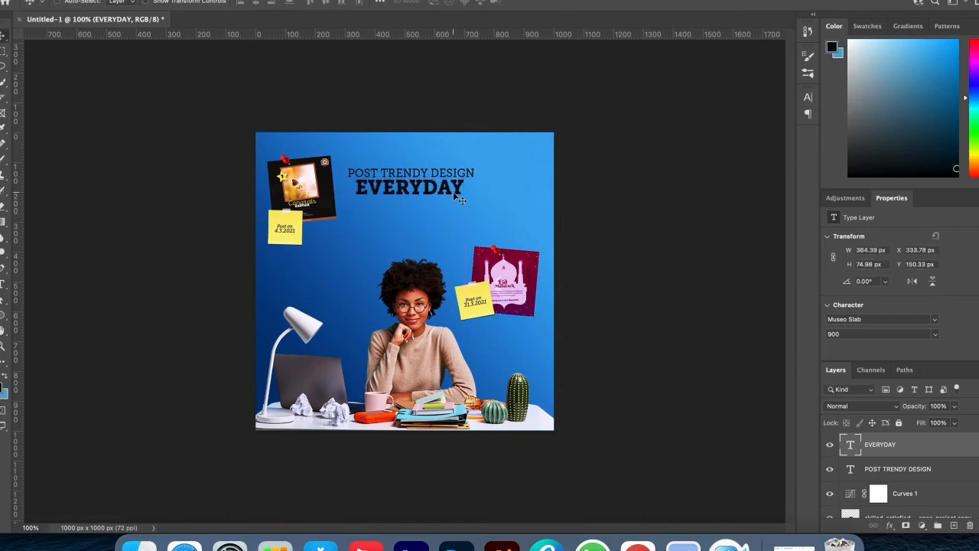
{"action": "key", "text": "Up"}
{"action": "key", "text": "Down"}
{"action": "key", "text": "Left"}
{"action": "key", "text": "Up"}
{"action": "key", "text": "Down"}
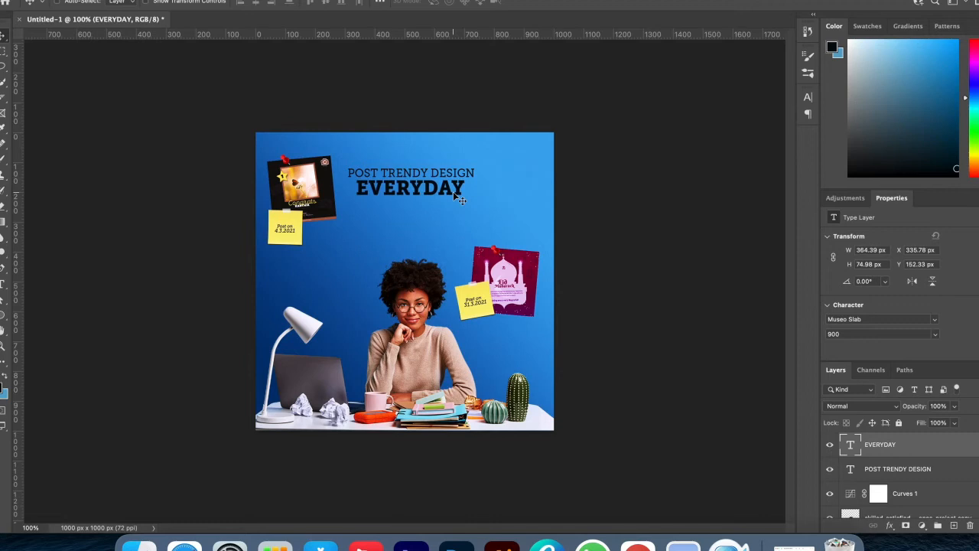
Restore the default black and white swatches and recolour both EVERYDAY and POST TRENDY DESIGN white.
{"action": "left_click", "coordinate": [921, 477], "text": "shift"}
{"action": "key", "text": "d"}
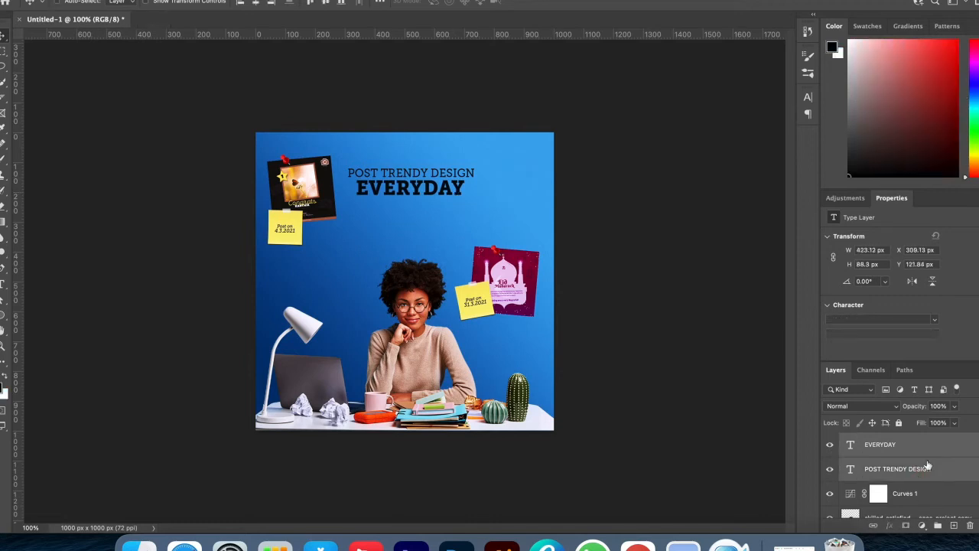
{"action": "left_click", "coordinate": [938, 453]}
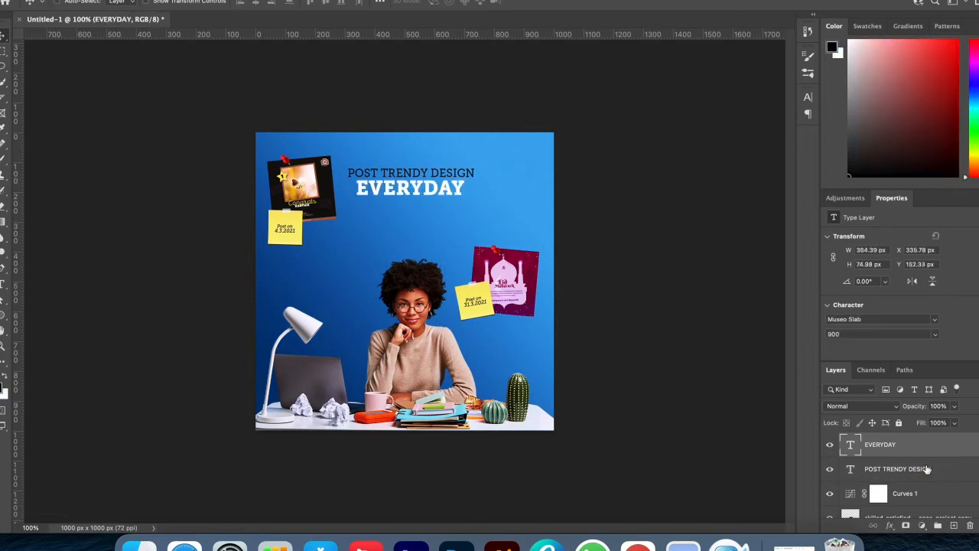
{"action": "left_click", "coordinate": [928, 469]}
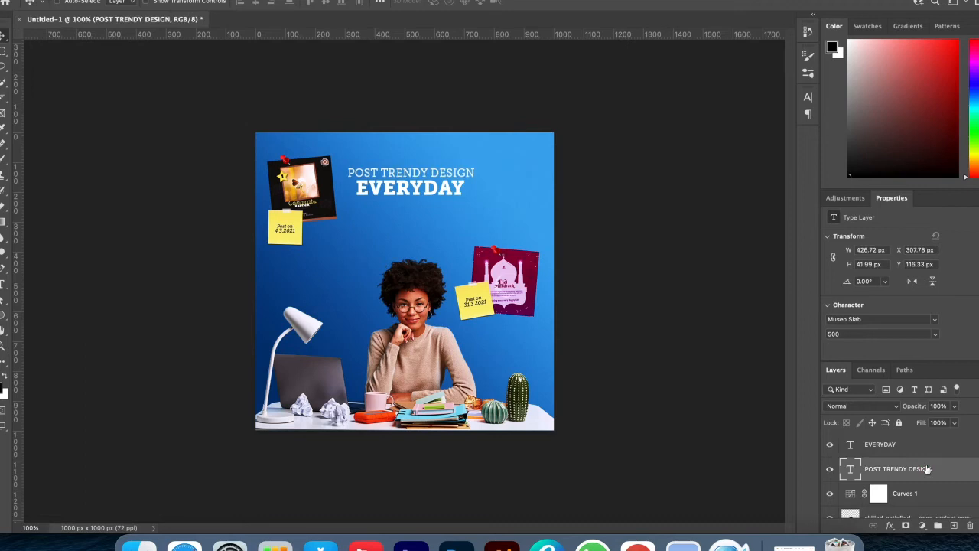
Turn on auto-select and transform controls for moving layers, and lock the blue background Layer 0.
{"action": "left_click", "coordinate": [169, 2]}
{"action": "left_click", "coordinate": [340, 116]}
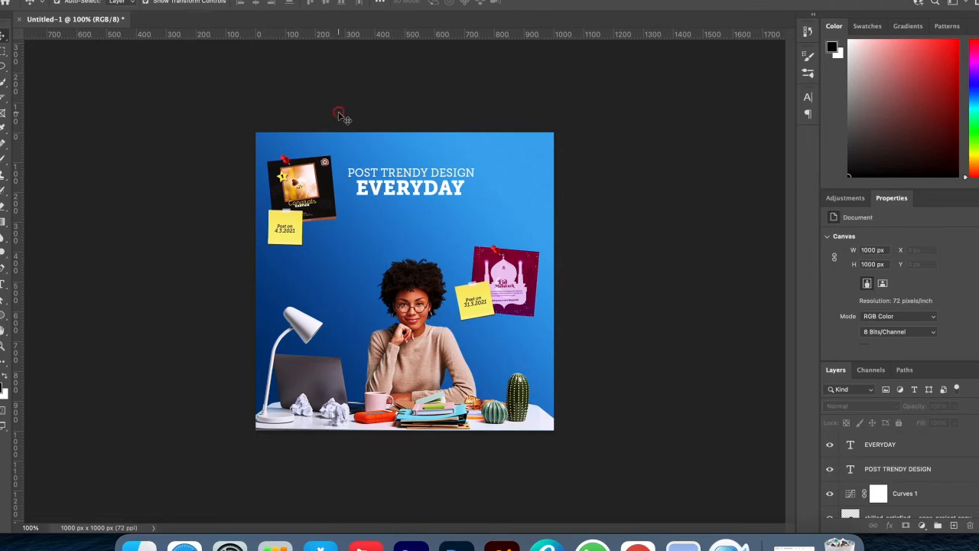
{"action": "left_click", "coordinate": [335, 145]}
{"action": "key", "text": "super+/"}
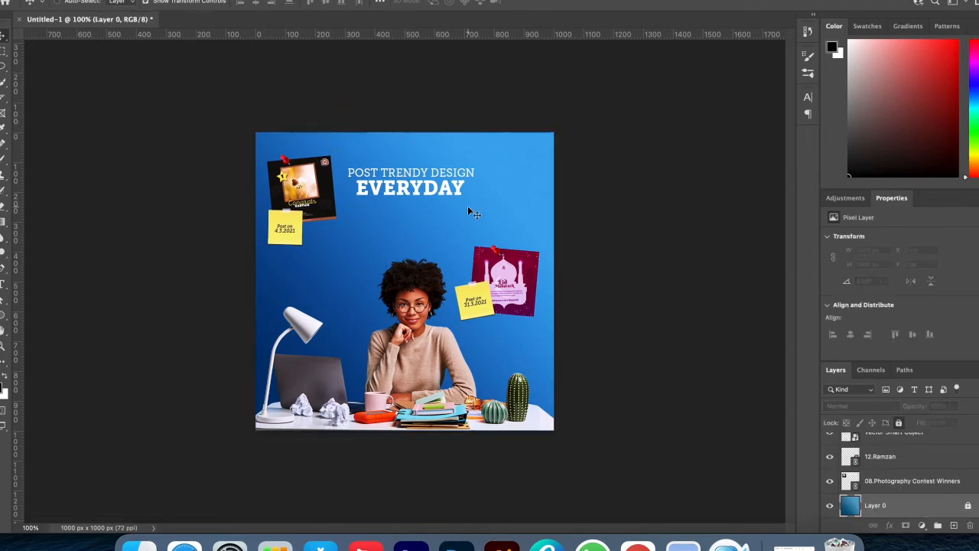
Group the contest poster with its pin and sticky note, and group the Eid poster with its own in a second group.
{"action": "left_click_drag", "start_coordinate": [324, 95], "coordinate": [246, 261]}
{"action": "key", "text": "super+g"}
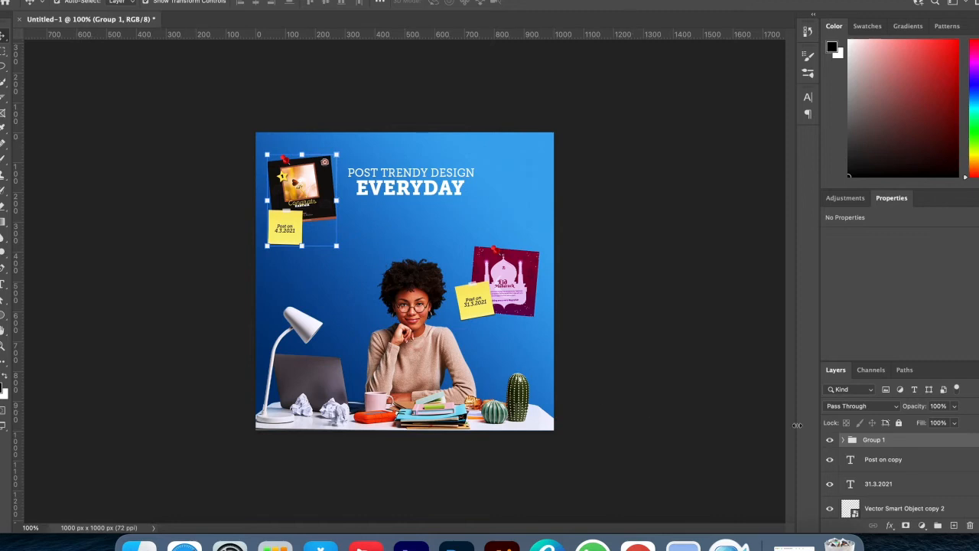
{"action": "left_click_drag", "start_coordinate": [585, 238], "coordinate": [451, 307]}
{"action": "key", "text": "super+g"}
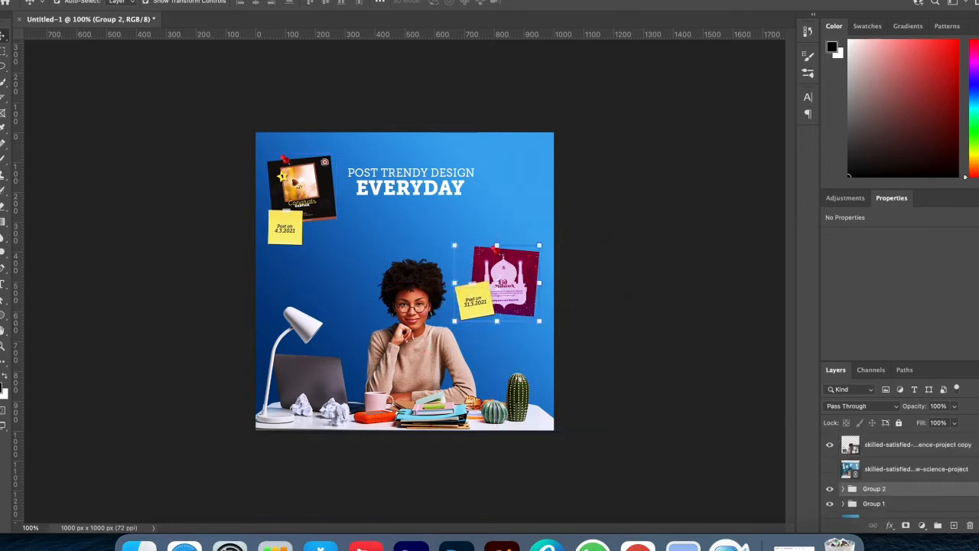
Move the contest poster group down the wall until its sticky note sits just above the desk lamp.
{"action": "left_click", "coordinate": [901, 507], "text": "shift"}
{"action": "left_click", "coordinate": [900, 508]}
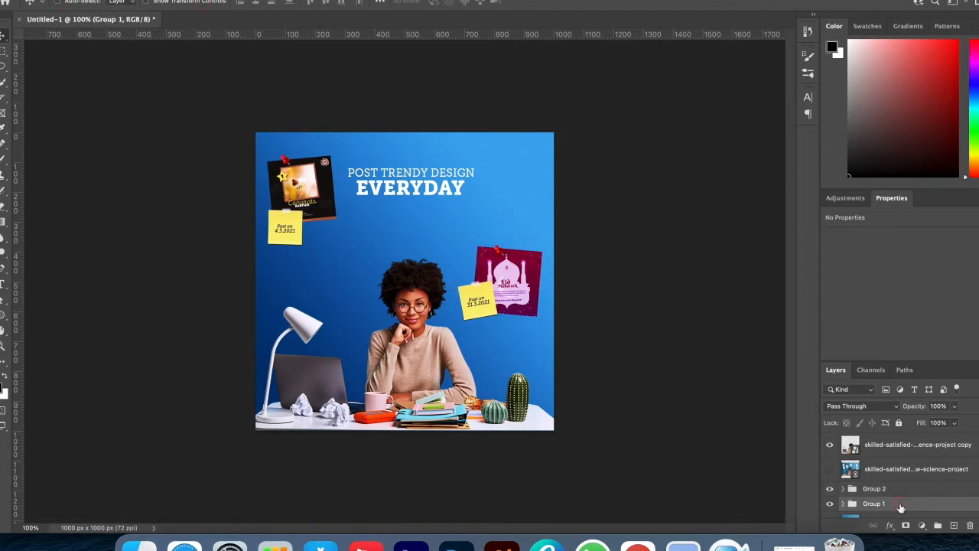
{"action": "key", "text": "shift+Down"}
{"action": "key", "text": "shift+Down"}
{"action": "key", "text": "shift+Down"}
{"action": "key", "text": "shift+Down"}
{"action": "key", "text": "shift+Down"}
{"action": "key", "text": "shift+Down"}
{"action": "key", "text": "shift+Down"}
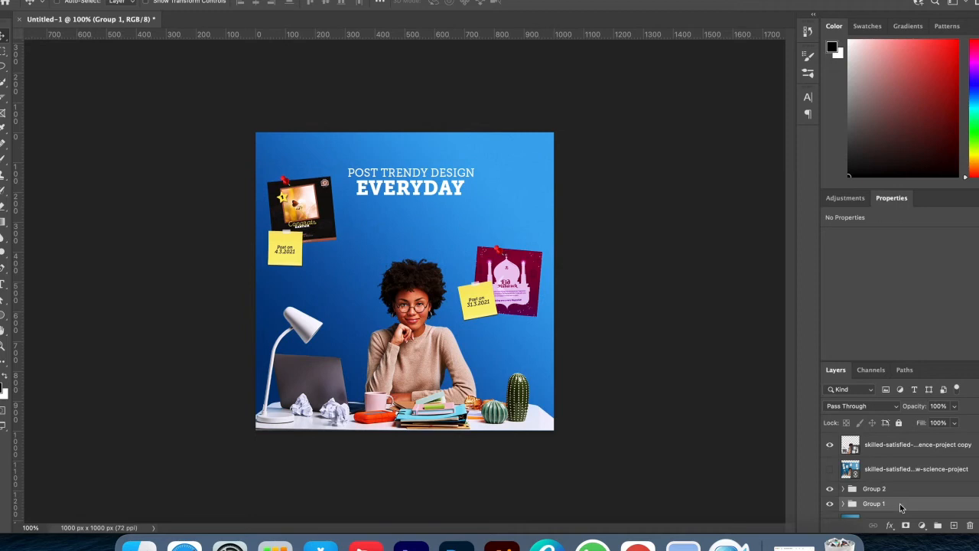
{"action": "key", "text": "shift+Down"}
{"action": "key", "text": "shift+Down"}
{"action": "key", "text": "shift+Down"}
{"action": "key", "text": "shift+Down"}
{"action": "key", "text": "shift+Down"}
{"action": "key", "text": "shift+Down"}
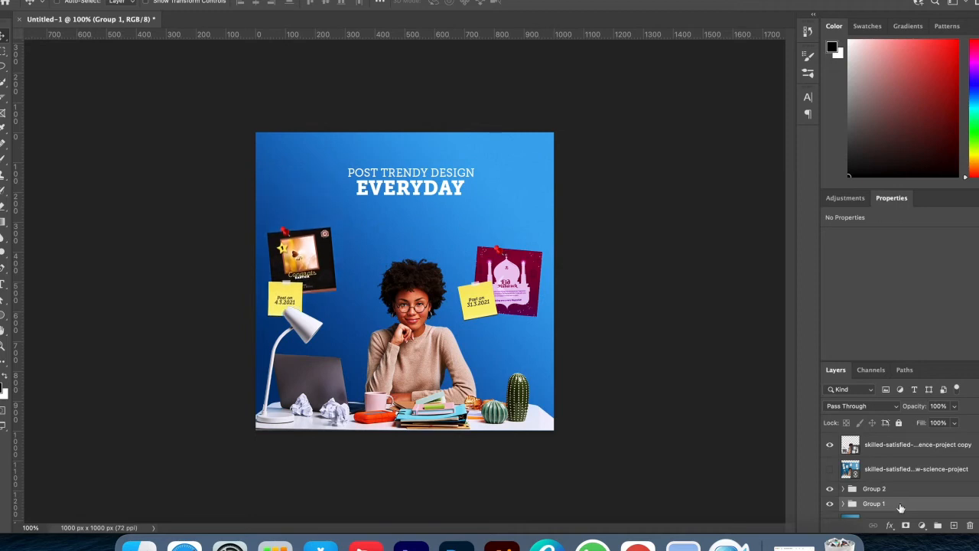
{"action": "key", "text": "shift+Right"}
{"action": "key", "text": "shift+Down"}
{"action": "key", "text": "shift+Down"}
{"action": "key", "text": "shift+Up"}
{"action": "key", "text": "shift+Up"}
{"action": "key", "text": "shift+Up"}
{"action": "key", "text": "shift+Up"}
{"action": "key", "text": "shift+Up"}
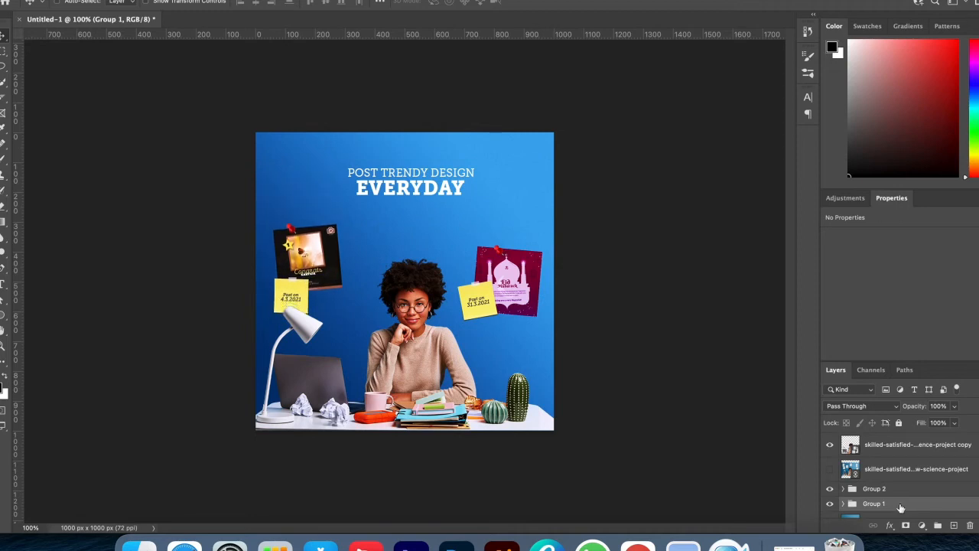
{"action": "key", "text": "Down"}
{"action": "key", "text": "Down"}
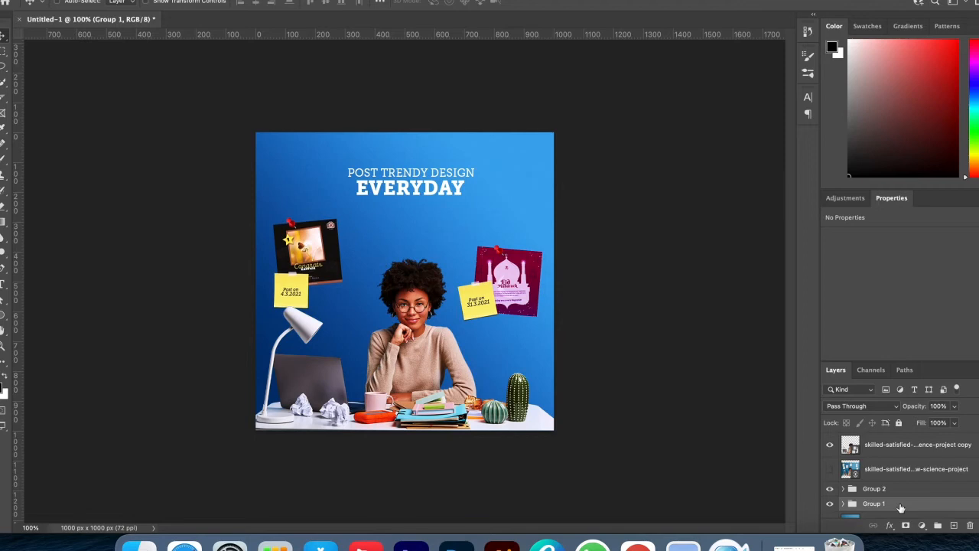
Shift the contest poster group across and slightly down so that it sits right beside the woman's hair.
{"action": "key", "text": "Right"}
{"action": "key", "text": "Right"}
{"action": "key", "text": "Right"}
{"action": "key", "text": "Right"}
{"action": "key", "text": "Right"}
{"action": "key", "text": "Right"}
{"action": "key", "text": "Right"}
{"action": "key", "text": "Right"}
{"action": "key", "text": "Right"}
{"action": "key", "text": "Right"}
{"action": "key", "text": "Right"}
{"action": "key", "text": "Right"}
{"action": "key", "text": "Right"}
{"action": "key", "text": "Right"}
{"action": "key", "text": "Right"}
{"action": "key", "text": "Right"}
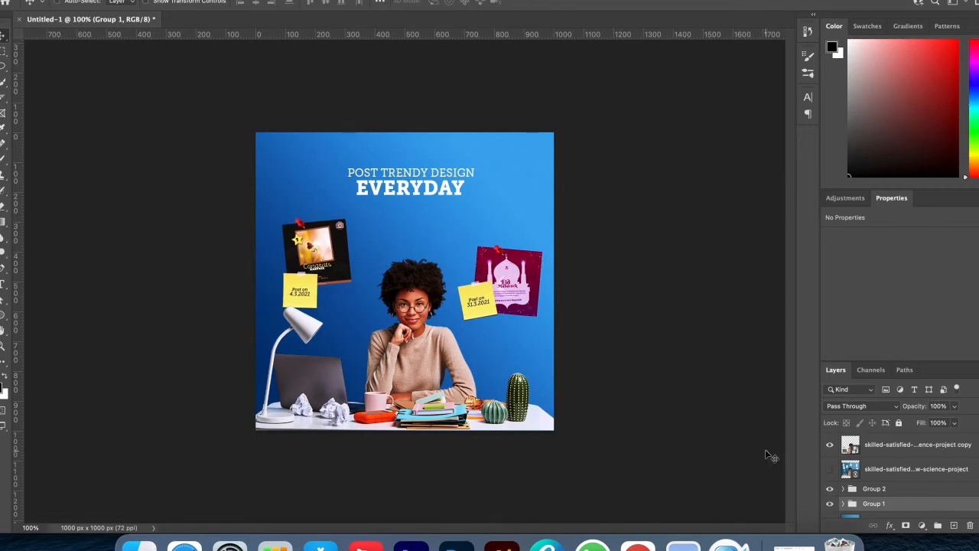
{"action": "key", "text": "Up"}
{"action": "key", "text": "Up"}
{"action": "key", "text": "Up"}
{"action": "key", "text": "Up"}
{"action": "key", "text": "Up"}
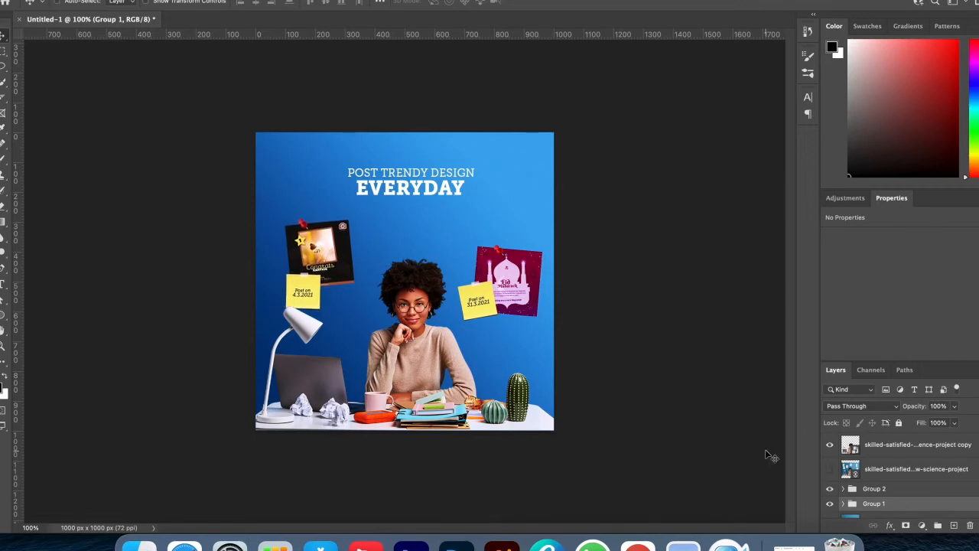
{"action": "key", "text": "Right"}
{"action": "key", "text": "Right"}
{"action": "key", "text": "Right"}
{"action": "key", "text": "Right"}
{"action": "key", "text": "Right"}
{"action": "key", "text": "Right"}
{"action": "key", "text": "Right"}
{"action": "key", "text": "Right"}
{"action": "key", "text": "shift+Right"}
{"action": "key", "text": "shift+Right"}
{"action": "key", "text": "shift+Right"}
{"action": "key", "text": "shift+Right"}
{"action": "key", "text": "shift+Right"}
{"action": "key", "text": "shift+Right"}
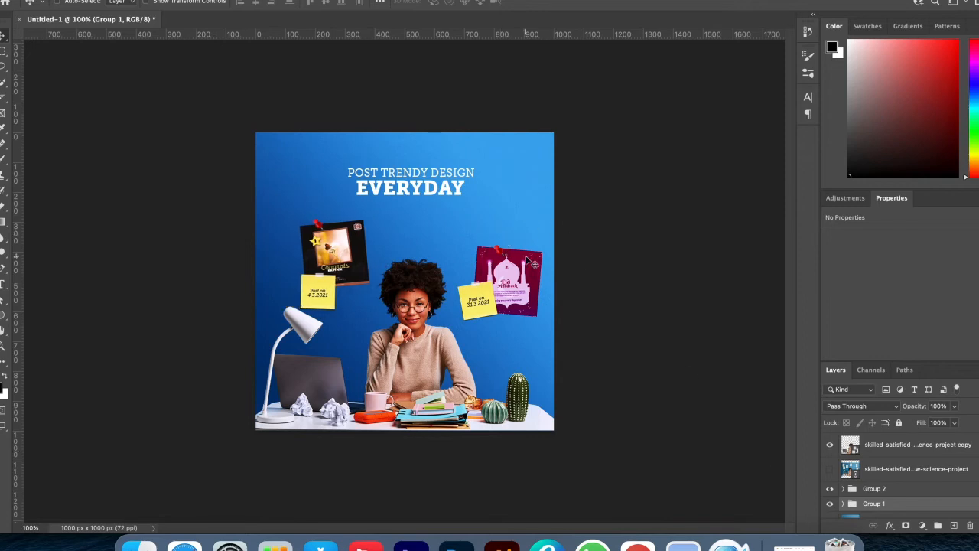
{"action": "key", "text": "shift+Right"}
{"action": "key", "text": "shift+Right"}
{"action": "key", "text": "shift+Down"}
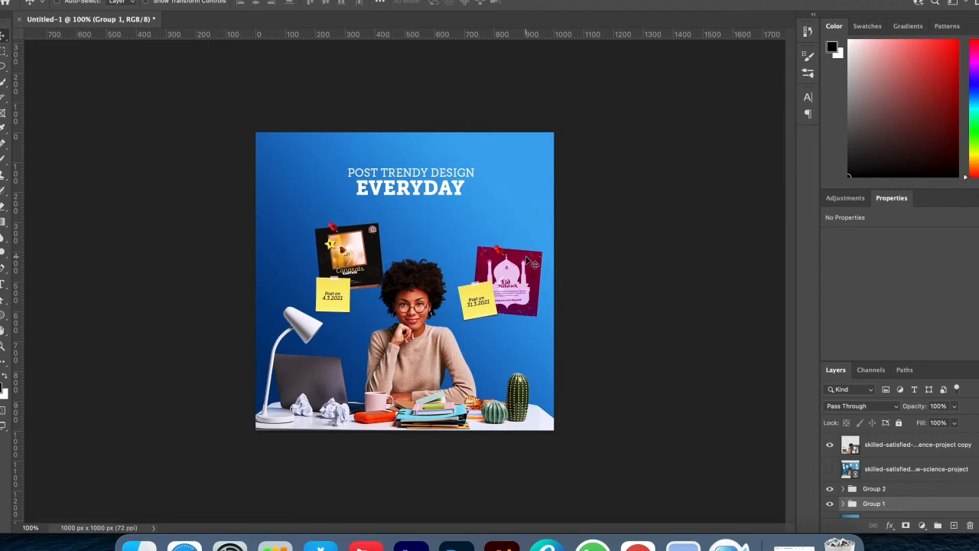
{"action": "key", "text": "shift+Down"}
{"action": "key", "text": "shift+Left"}
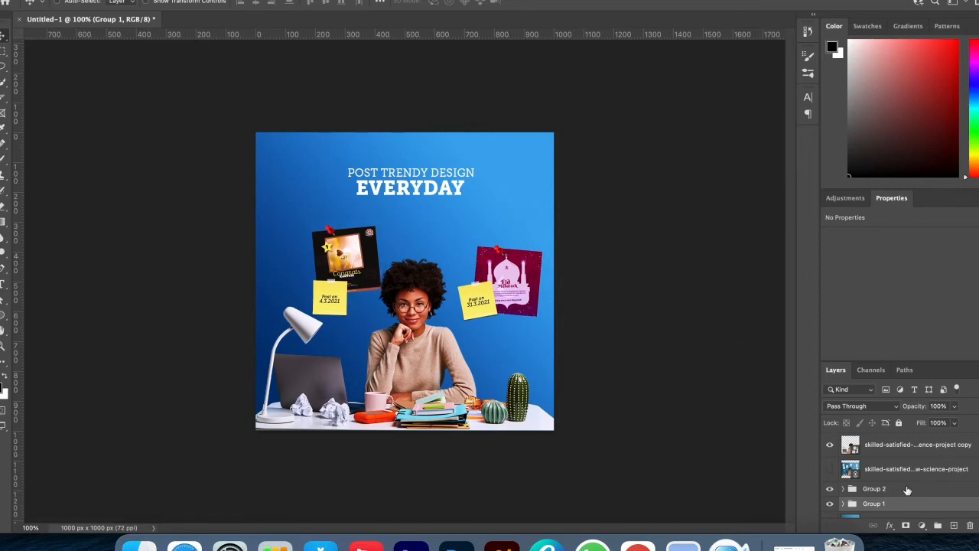
Move the Eid poster group 60 px left and 10 px up so that its sticky note meets the woman's hair.
{"action": "left_click", "coordinate": [906, 488]}
{"action": "key", "text": "shift+Left"}
{"action": "key", "text": "shift+Left"}
{"action": "key", "text": "shift+Left"}
{"action": "key", "text": "shift+Left"}
{"action": "key", "text": "shift+Left"}
{"action": "key", "text": "shift+Left"}
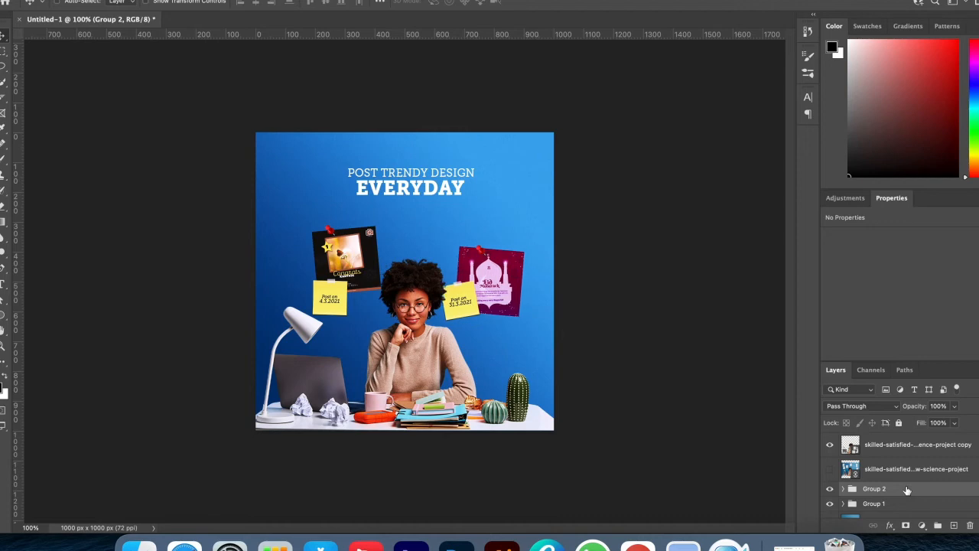
{"action": "key", "text": "shift+Up"}
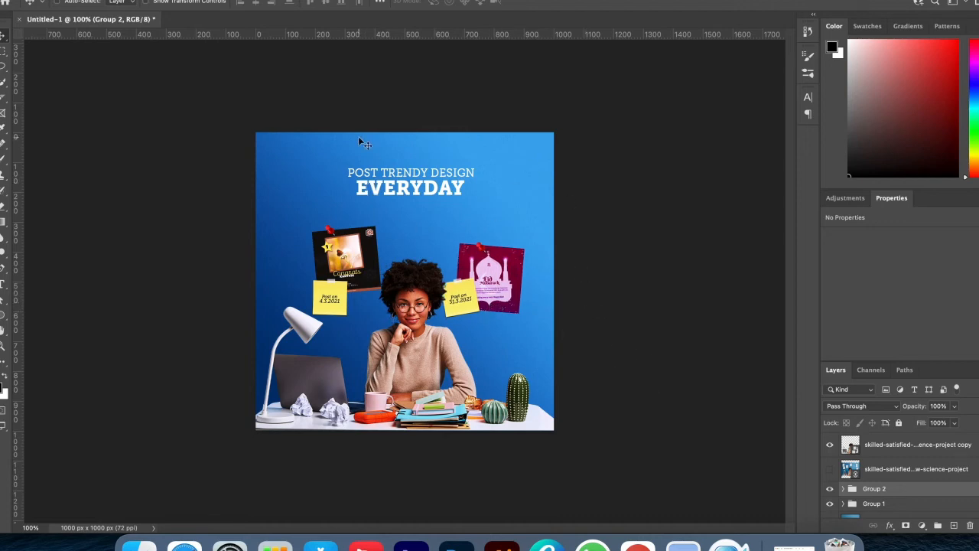
Draw a black rounded rectangle about 295 × 72 px just below EVERYDAY.
{"action": "left_click", "coordinate": [2, 314]}
{"action": "right_click", "coordinate": [2, 315]}
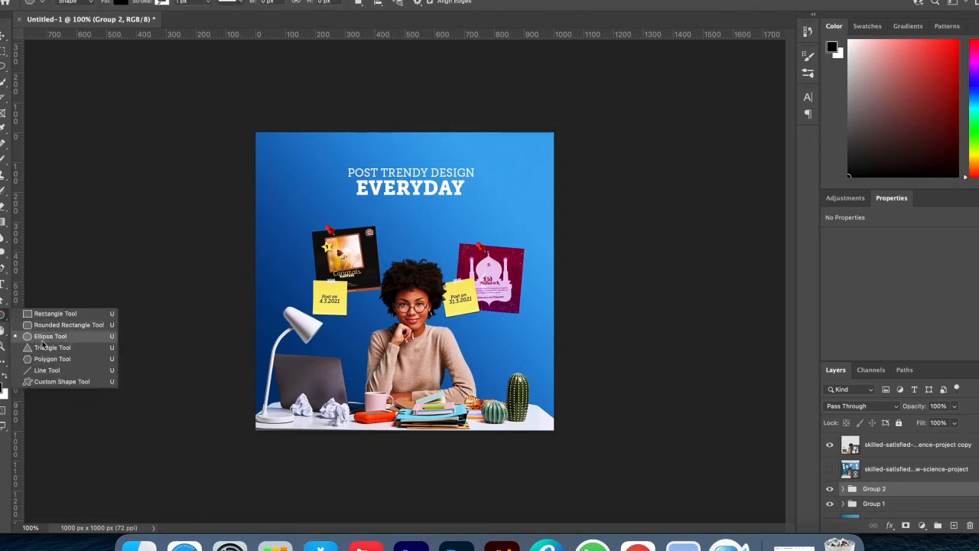
{"action": "left_click", "coordinate": [44, 329]}
{"action": "left_click_drag", "start_coordinate": [368, 205], "coordinate": [455, 226]}
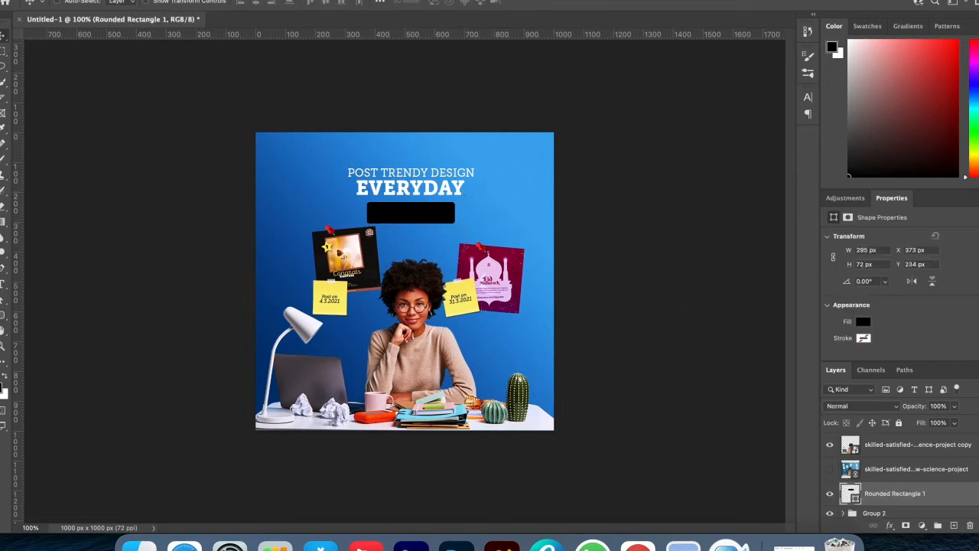
Bring the rounded rectangle to the front and move it together with both heading texts 40 px up.
{"action": "scroll", "coordinate": [958, 511], "scroll_direction": "down", "scroll_amount": 2}
{"action": "left_click", "coordinate": [929, 501], "text": "shift"}
{"action": "key", "text": "shift+Up"}
{"action": "key", "text": "shift+Up"}
{"action": "key", "text": "shift+Up"}
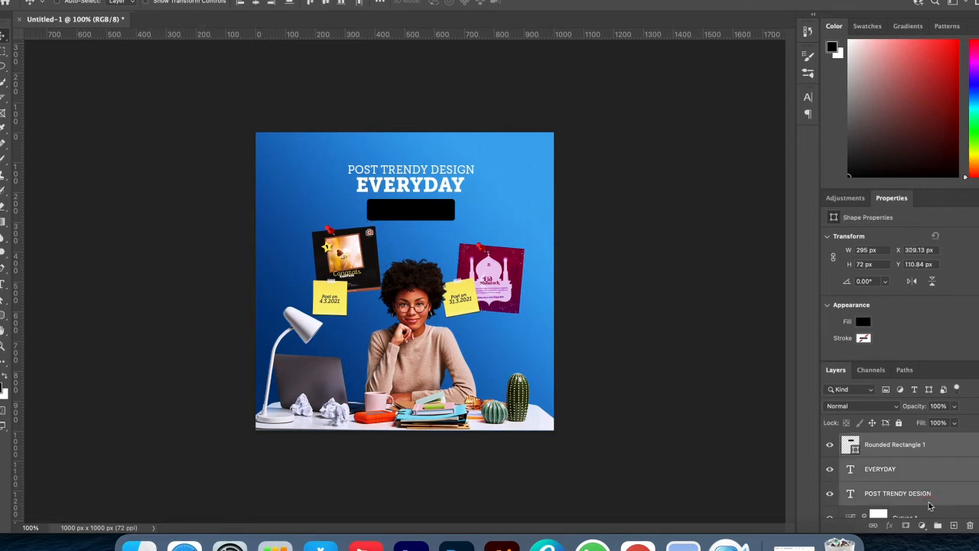
{"action": "key", "text": "shift+Up"}
Set all corner radii of the rounded rectangle to 36 px.
{"action": "left_click", "coordinate": [928, 476]}
{"action": "left_click", "coordinate": [939, 446]}
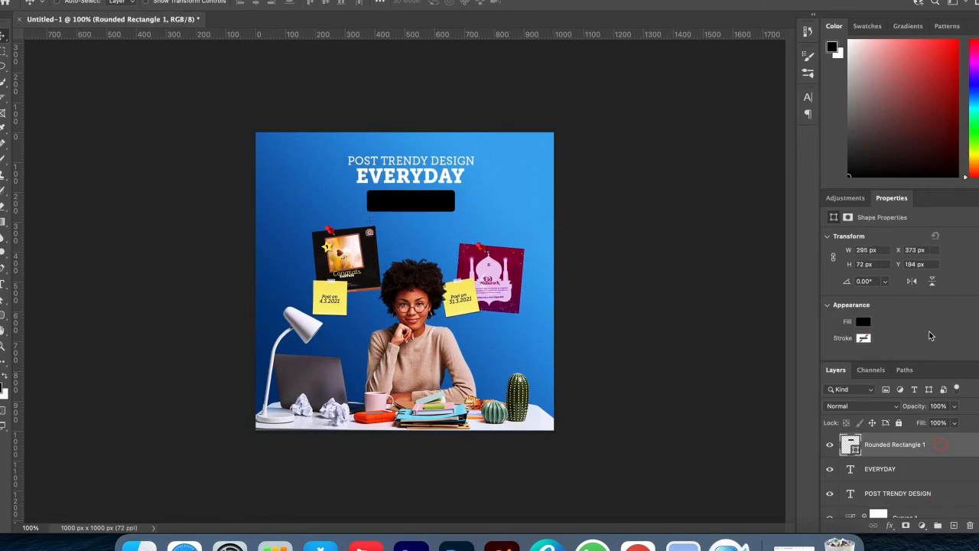
{"action": "scroll", "coordinate": [924, 308], "scroll_direction": "down", "scroll_amount": 2}
{"action": "scroll", "coordinate": [885, 315], "scroll_direction": "down", "scroll_amount": 2}
{"action": "left_click", "coordinate": [879, 301]}
{"action": "type", "text": "36"}
{"action": "key", "text": "Return"}
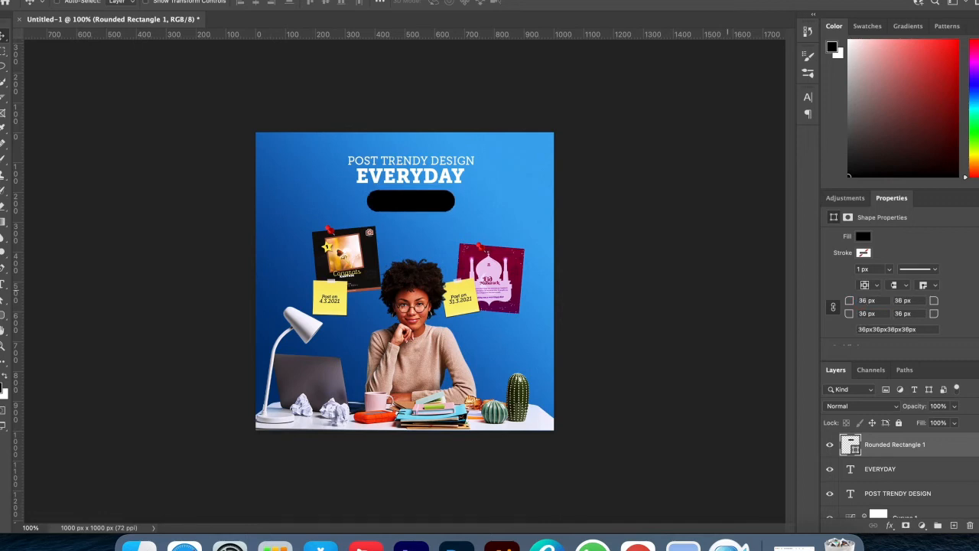
Try a dark blue sampled from the background, then a darker shade, as the rounded rectangle's fill.
{"action": "key", "text": "i"}
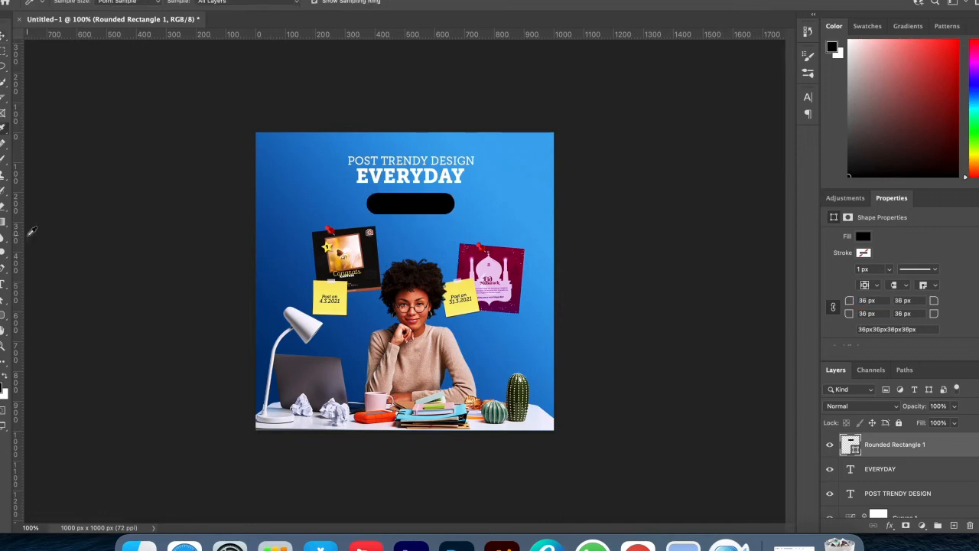
{"action": "left_click", "coordinate": [263, 380]}
{"action": "key", "text": "alt+BackSpace"}
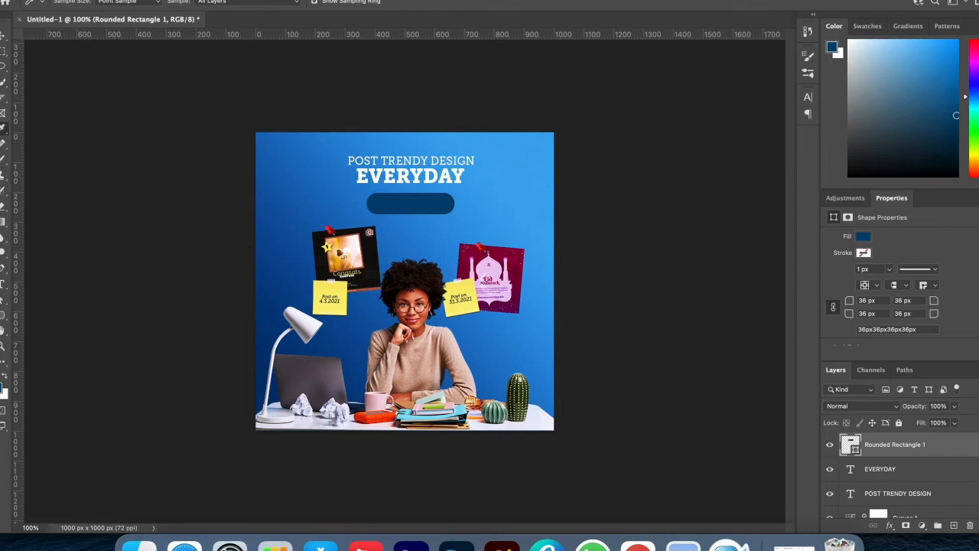
{"action": "left_click", "coordinate": [943, 151]}
{"action": "key", "text": "alt+BackSpace"}
Nudge the rounded rectangle slightly left and up to align it beneath EVERYDAY.
{"action": "key", "text": "v"}
{"action": "key", "text": "shift+Left"}
{"action": "key", "text": "Up"}
{"action": "key", "text": "Up"}
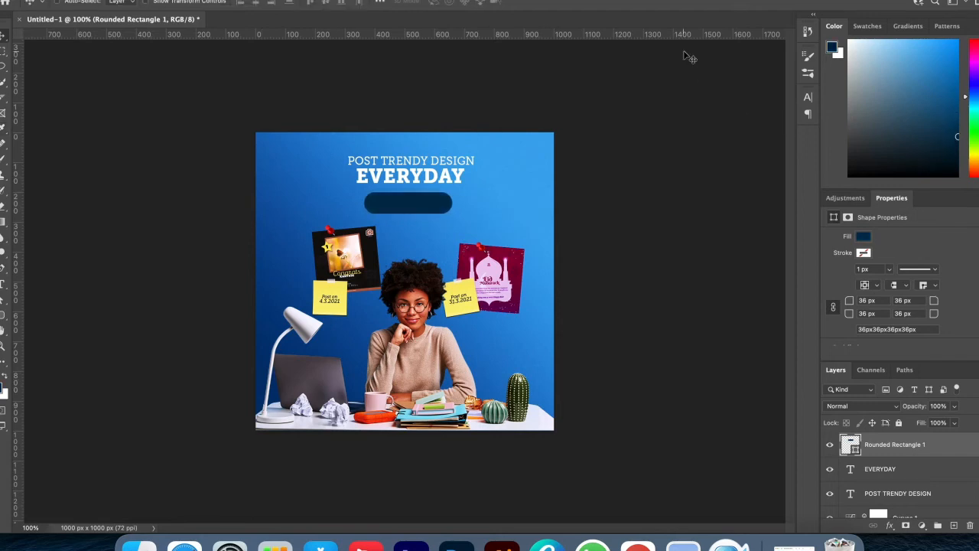
Fill the rounded rectangle with bright yellow, keeping it centred beneath EVERYDAY.
{"action": "key", "text": "i"}
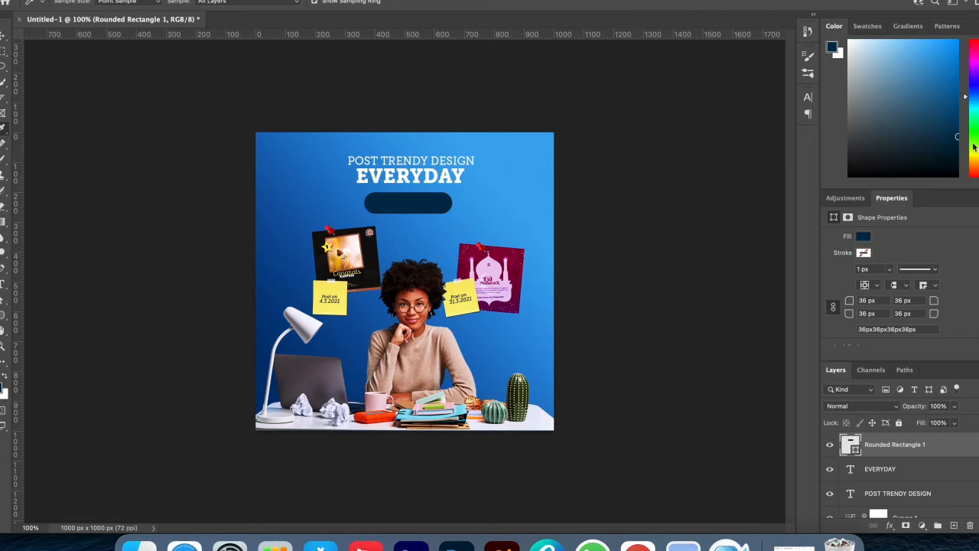
{"action": "left_click", "coordinate": [974, 155]}
{"action": "left_click", "coordinate": [951, 69]}
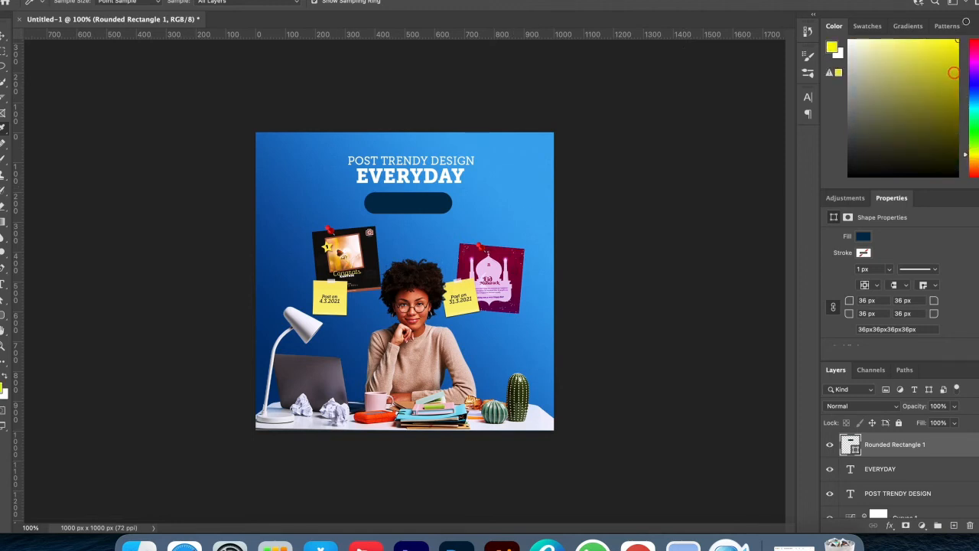
{"action": "key", "text": "alt+BackSpace"}
{"action": "key", "text": "v"}
{"action": "key", "text": "shift+Up"}
{"action": "key", "text": "shift+Down"}
{"action": "key", "text": "z"}
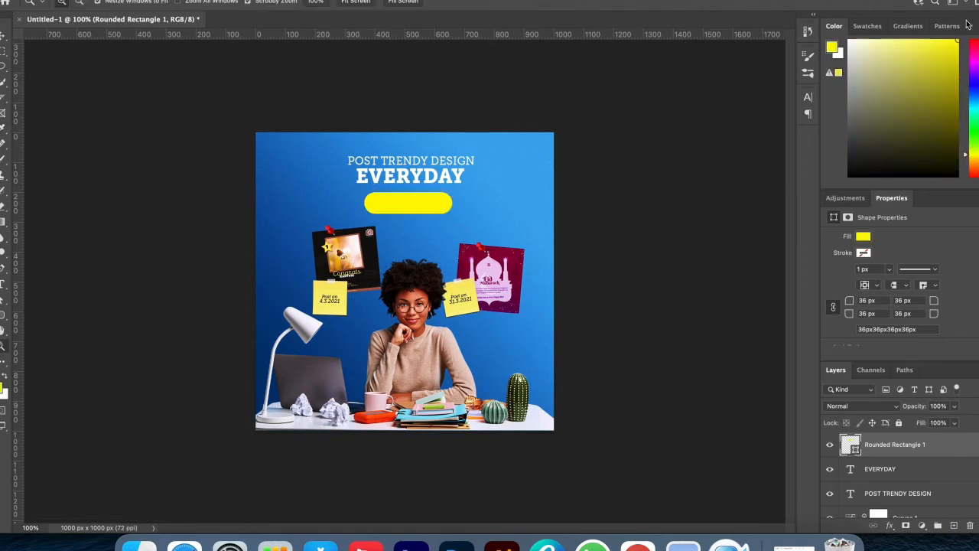
{"action": "key", "text": "v"}
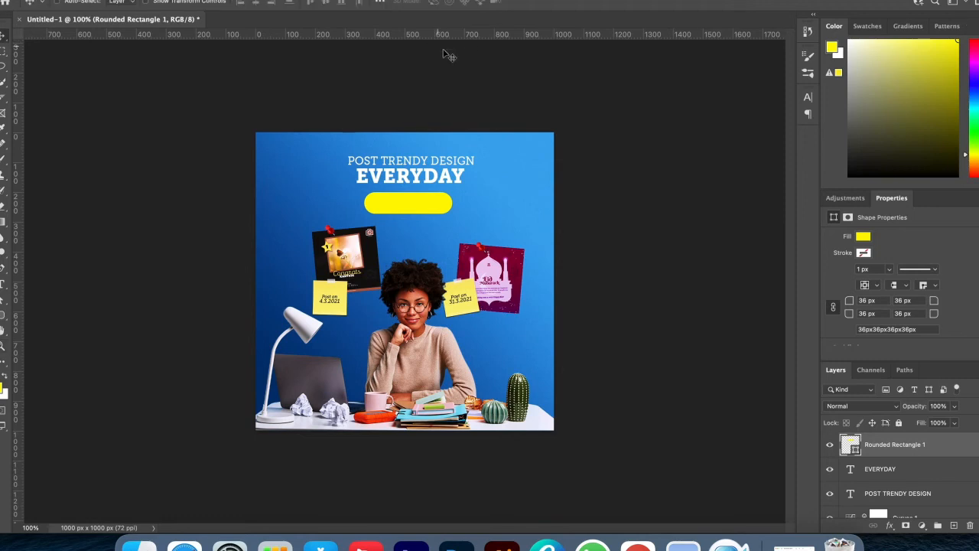
Add the text ORDER NOW! in Museo Slab 900, scale it to fit and position it over the yellow button.
{"action": "key", "text": "t"}
{"action": "left_click", "coordinate": [470, 210]}
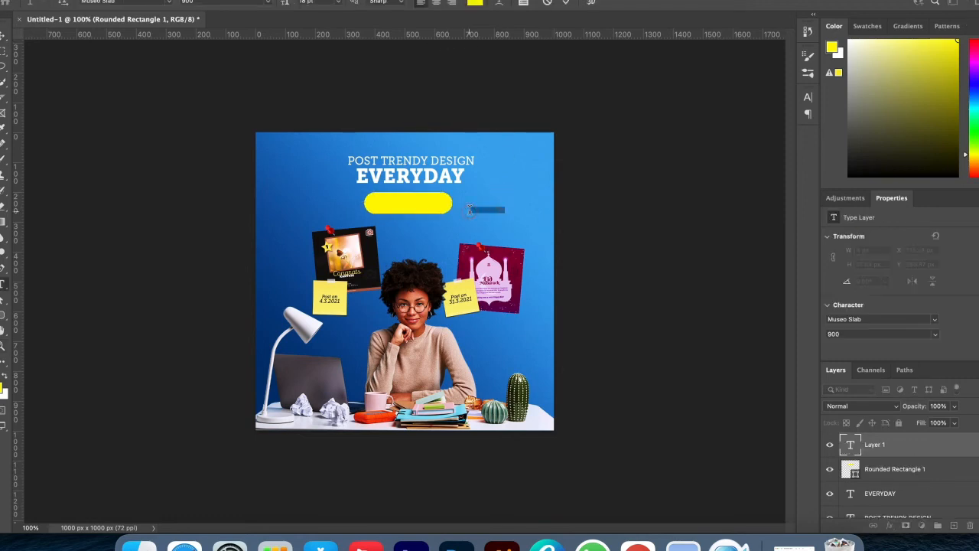
{"action": "key", "text": "BackSpace"}
{"action": "key", "text": "super+a"}
{"action": "key", "text": "Right"}
{"action": "type", "text": "!"}
{"action": "left_click", "coordinate": [566, 2]}
{"action": "key", "text": "super+t"}
{"action": "left_click_drag", "start_coordinate": [507, 206], "coordinate": [435, 211]}
{"action": "key", "text": "Return"}
{"action": "key", "text": "v"}
Fill the ORDER NOW! text with black and nudge it up and right on the yellow button.
{"action": "left_click_drag", "start_coordinate": [949, 111], "coordinate": [953, 176]}
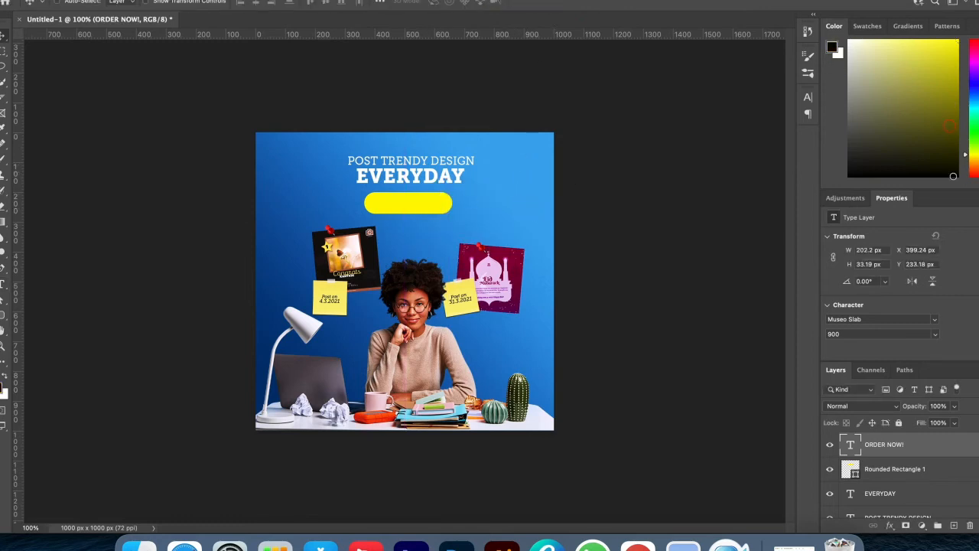
{"action": "key", "text": "alt+BackSpace"}
{"action": "key", "text": "shift+Up"}
{"action": "key", "text": "shift+Right"}
{"action": "key", "text": "Up"}
{"action": "key", "text": "Up"}
{"action": "key", "text": "Left"}
{"action": "key", "text": "Up"}
Change the ORDER NOW! text's font weight to Museo Slab 500.
{"action": "key", "text": "t"}
{"action": "triple_click", "coordinate": [397, 203]}
{"action": "left_click", "coordinate": [229, 1]}
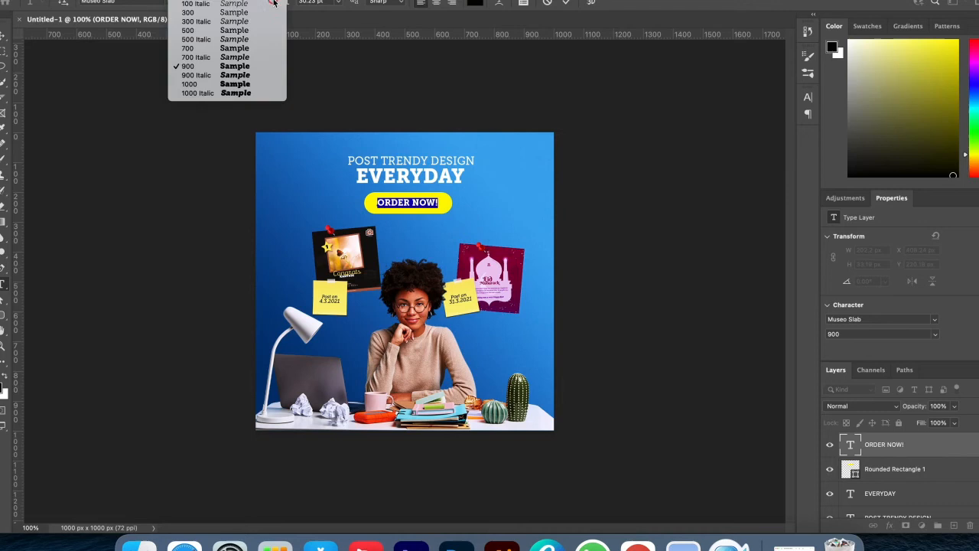
{"action": "left_click", "coordinate": [215, 30]}
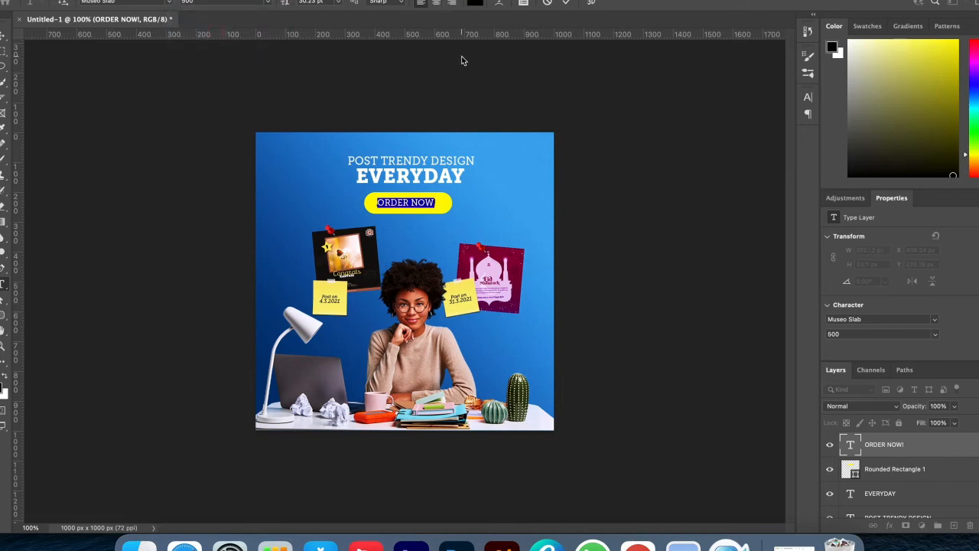
{"action": "left_click", "coordinate": [566, 3]}
{"action": "key", "text": "v"}
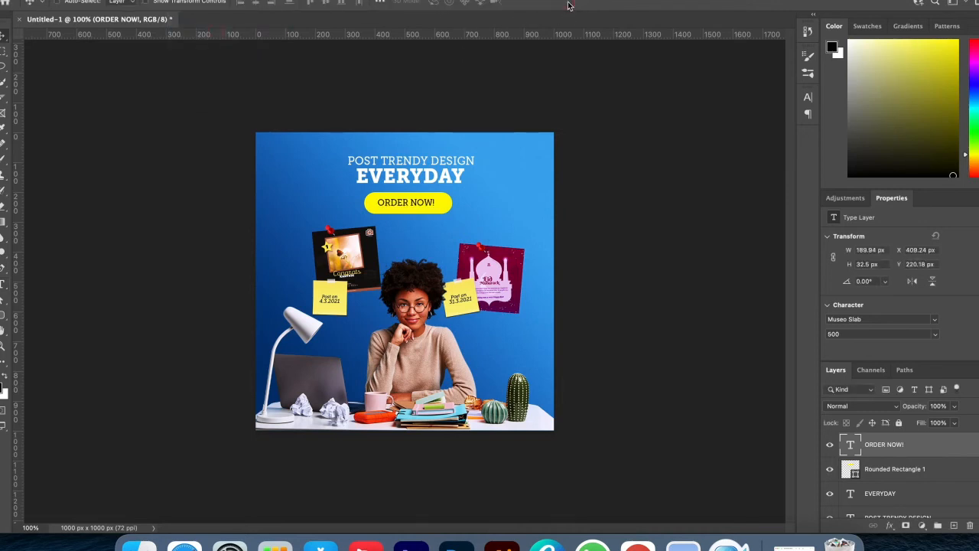
Nudge the ORDER NOW! text until it is centred inside the yellow button.
{"action": "key", "text": "Up"}
{"action": "key", "text": "Up"}
{"action": "key", "text": "Up"}
{"action": "key", "text": "Up"}
{"action": "key", "text": "Up"}
{"action": "key", "text": "Up"}
{"action": "key", "text": "Up"}
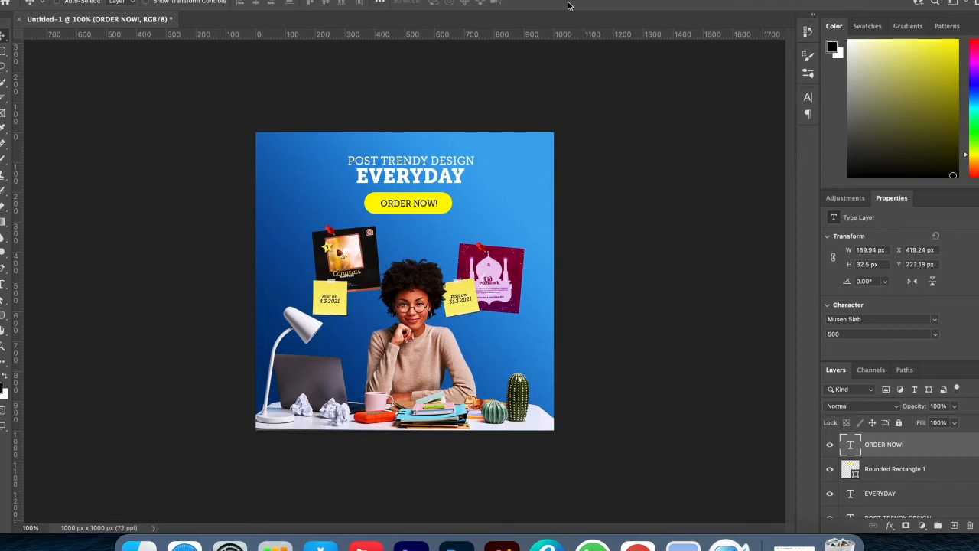
{"action": "key", "text": "Left"}
{"action": "key", "text": "Left"}
{"action": "key", "text": "Left"}
Draw a thin black rectangle about 358 by 4 px from the canvas's left edge to POST TRENDY DESIGN.
{"action": "left_click_drag", "start_coordinate": [3, 314], "coordinate": [43, 312]}
{"action": "left_click", "coordinate": [42, 313]}
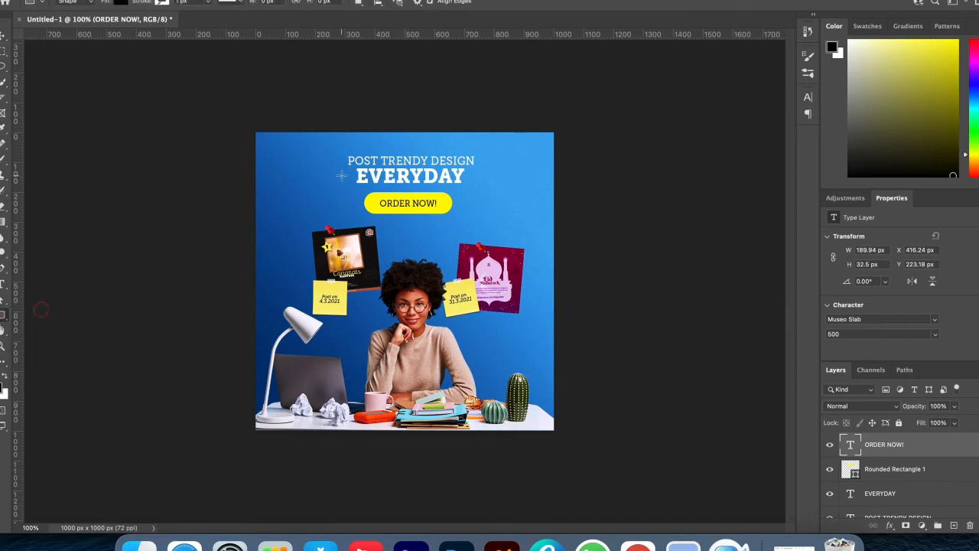
{"action": "left_click_drag", "start_coordinate": [339, 161], "coordinate": [233, 162]}
{"action": "key", "text": "v"}
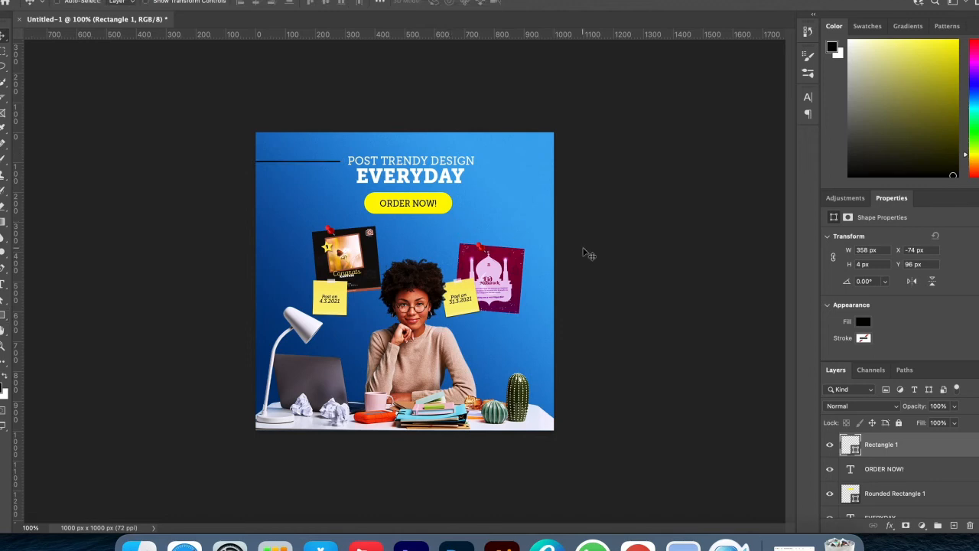
Duplicate the thin black line and place the copy to the right of POST TRENDY DESIGN, level with the original.
{"action": "left_click_drag", "start_coordinate": [293, 163], "coordinate": [573, 147]}
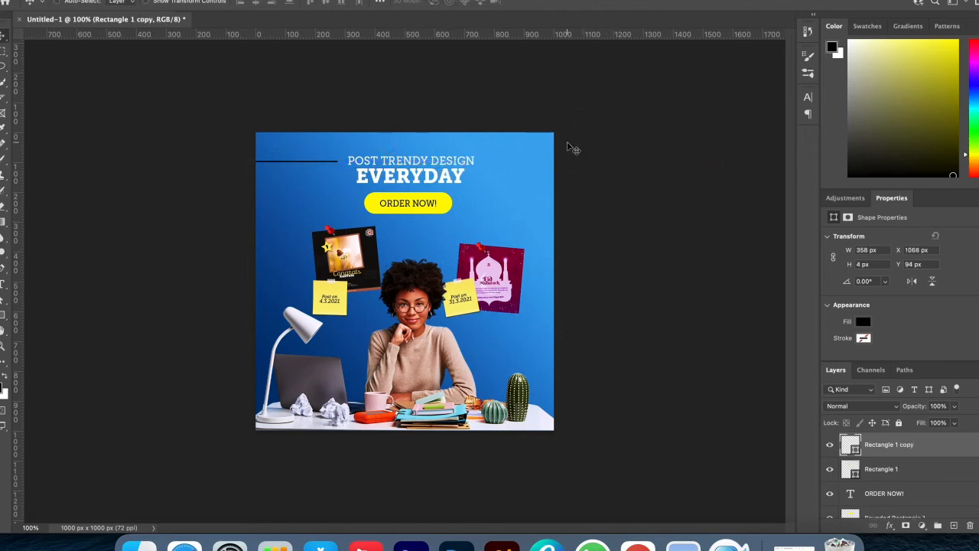
{"action": "left_click_drag", "start_coordinate": [400, 191], "coordinate": [495, 213]}
{"action": "key", "text": "ctrl+t"}
{"action": "key", "text": "Return"}
{"action": "left_click_drag", "start_coordinate": [693, 216], "coordinate": [511, 190]}
Shift both black lines and the two headline texts together slightly left to centre them on the canvas.
{"action": "scroll", "coordinate": [888, 496], "scroll_direction": "down", "scroll_amount": 1}
{"action": "left_click", "coordinate": [909, 457], "text": "super"}
{"action": "scroll", "coordinate": [910, 458], "scroll_direction": "down", "scroll_amount": 2}
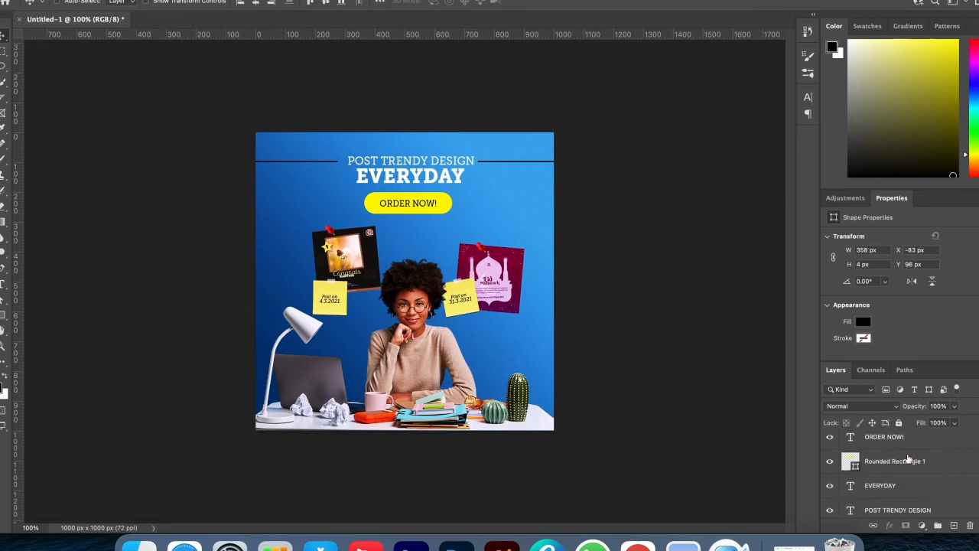
{"action": "left_click", "coordinate": [889, 486], "text": "super"}
{"action": "left_click", "coordinate": [885, 506], "text": "super"}
{"action": "key", "text": "shift+Left"}
{"action": "key", "text": "shift+Left"}
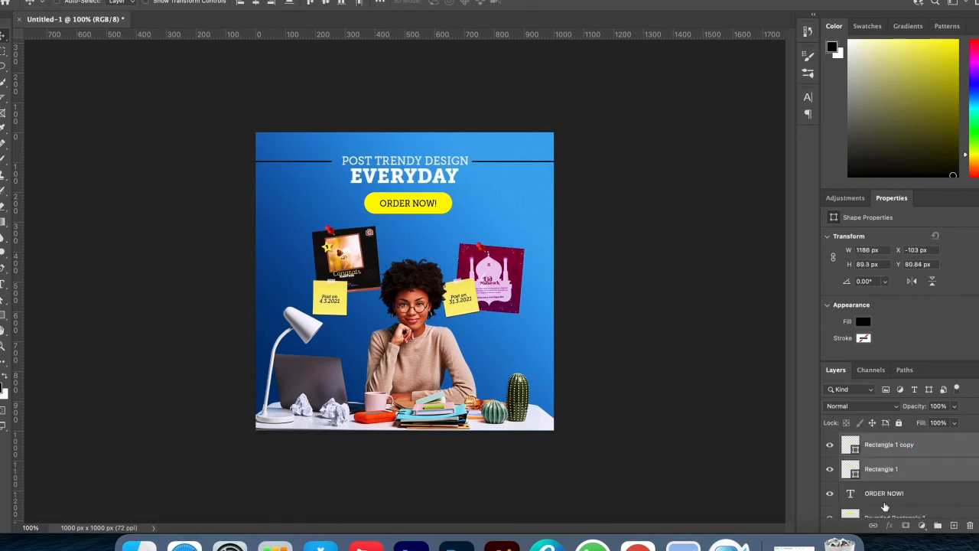
{"action": "key", "text": "Right"}
{"action": "key", "text": "Right"}
{"action": "key", "text": "Right"}
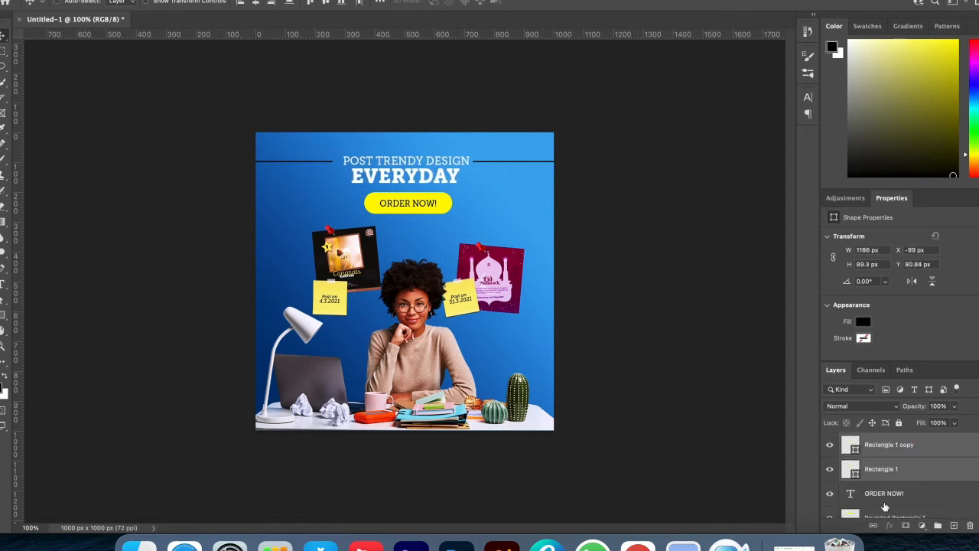
Group the ORDER NOW! text with the yellow button, bring the group to the top and name it CTA.
{"action": "left_click", "coordinate": [910, 500]}
{"action": "scroll", "coordinate": [916, 506], "scroll_direction": "down", "scroll_amount": 1}
{"action": "left_click", "coordinate": [915, 502], "text": "super"}
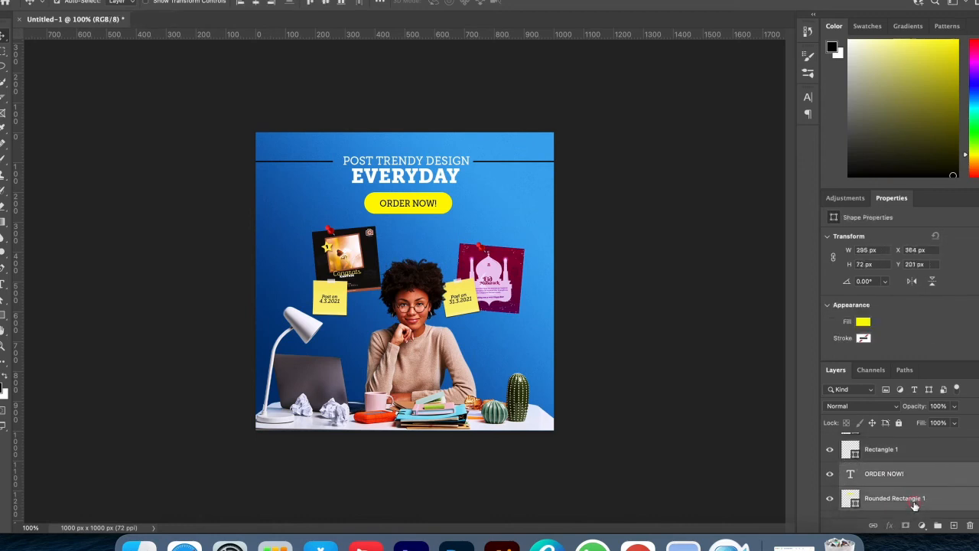
{"action": "key", "text": "super+g"}
{"action": "key", "text": "super+shift+]"}
{"action": "double_click", "coordinate": [874, 442]}
{"action": "type", "text": "TO"}
{"action": "key", "text": "Return"}
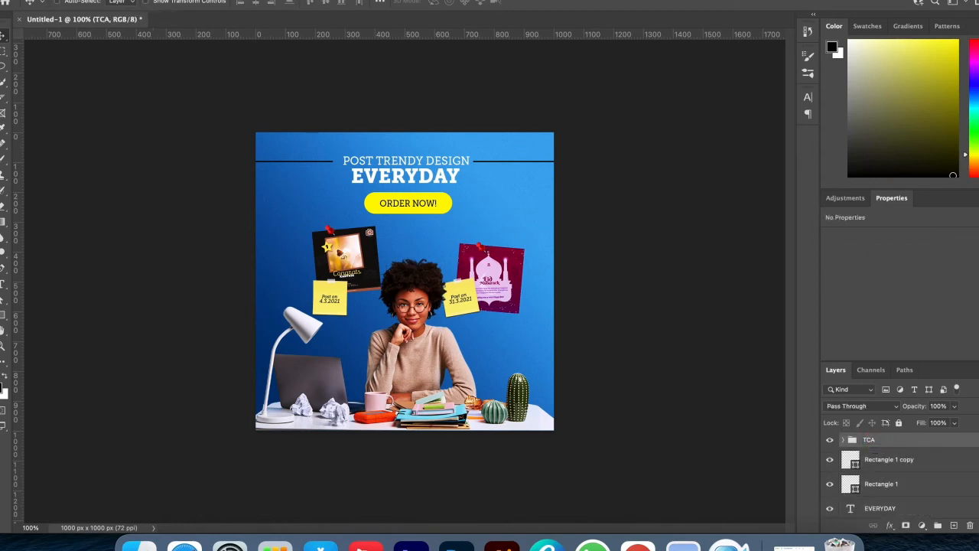
{"action": "double_click", "coordinate": [874, 442]}
{"action": "type", "text": "TC"}
{"action": "key", "text": "Return"}
Group the two black lines and both headline texts, naming the group Main Text.
{"action": "scroll", "coordinate": [938, 483], "scroll_direction": "down", "scroll_amount": 2}
{"action": "scroll", "coordinate": [938, 483], "scroll_direction": "up", "scroll_amount": 2}
{"action": "left_click", "coordinate": [927, 471]}
{"action": "scroll", "coordinate": [927, 474], "scroll_direction": "down", "scroll_amount": 3}
{"action": "left_click", "coordinate": [922, 459], "text": "shift"}
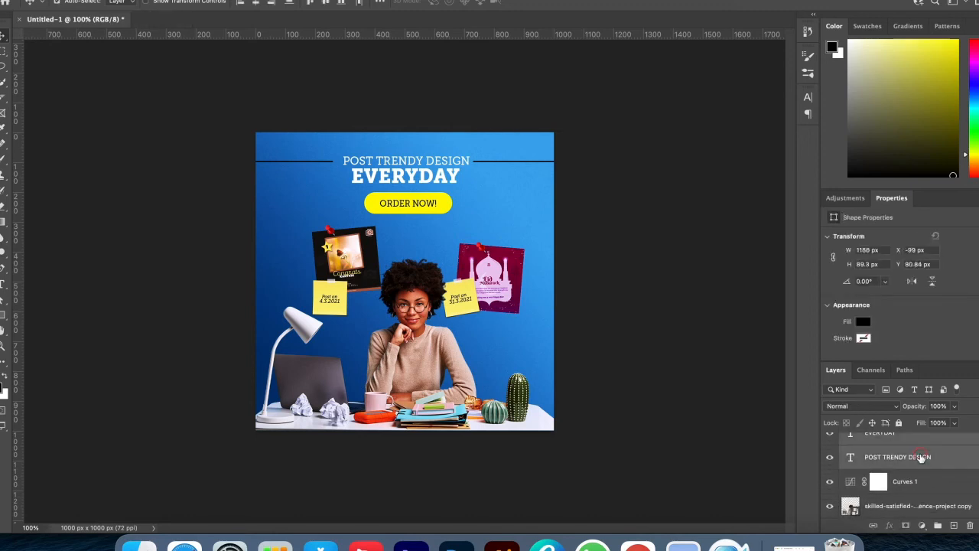
{"action": "key", "text": "super+g"}
{"action": "double_click", "coordinate": [880, 442]}
{"action": "type", "text": "MAin"}
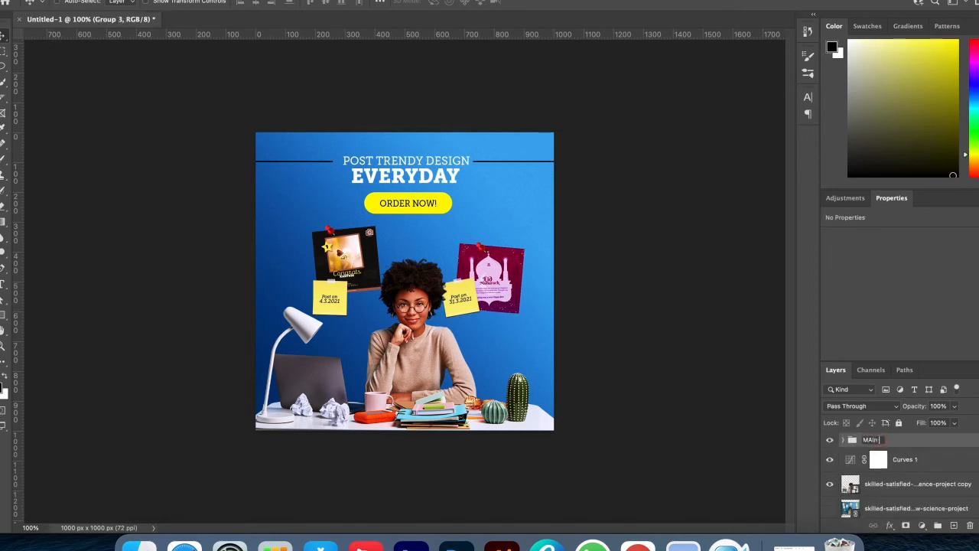
{"action": "key", "text": "BackSpace"}
{"action": "key", "text": "BackSpace"}
{"action": "key", "text": "Return"}
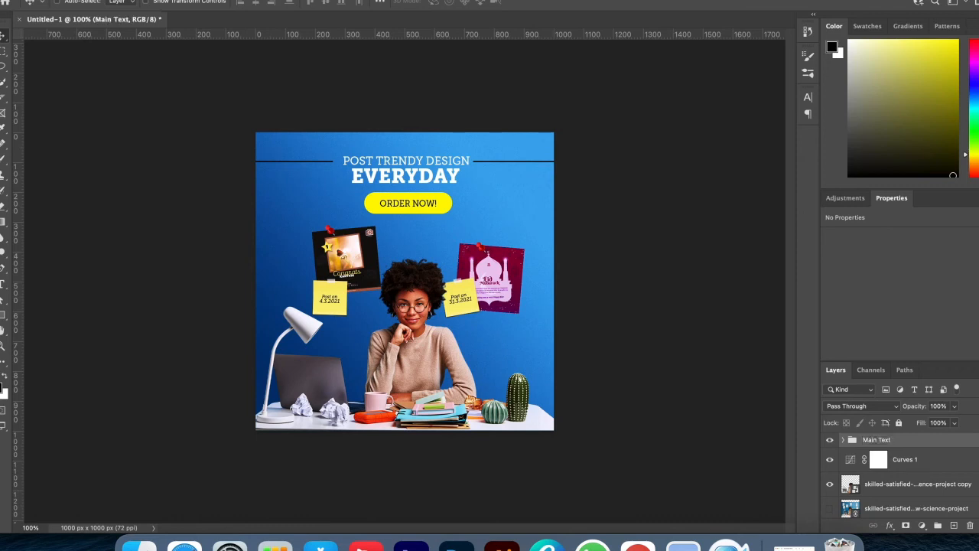
Group the Curves adjustment with the woman-at-desk image layers and name the group Main Image.
{"action": "left_click", "coordinate": [933, 463]}
{"action": "scroll", "coordinate": [935, 470], "scroll_direction": "down", "scroll_amount": 3}
{"action": "left_click", "coordinate": [927, 458]}
{"action": "key", "text": "super+g"}
{"action": "double_click", "coordinate": [879, 456]}
{"action": "type", "text": "Main Imag"}
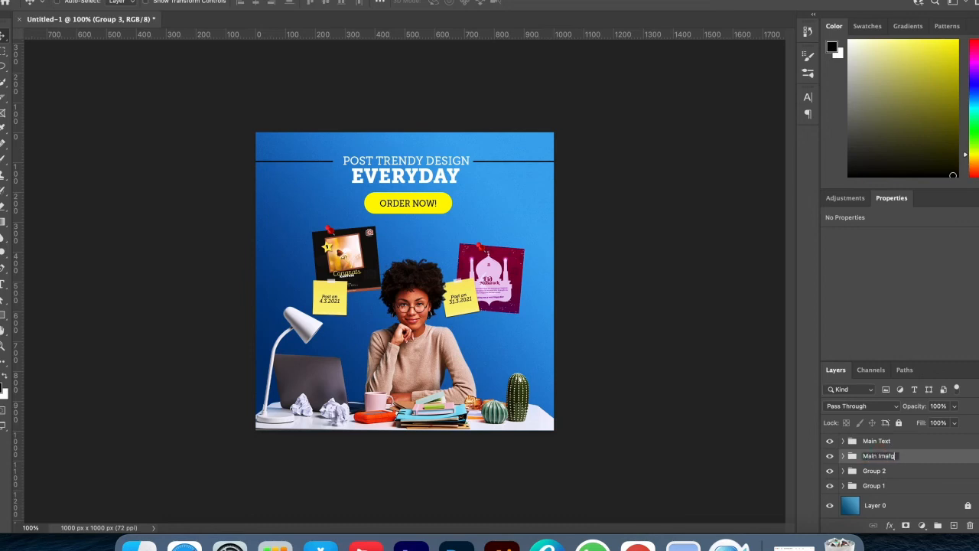
{"action": "type", "text": "e"}
{"action": "key", "text": "Return"}
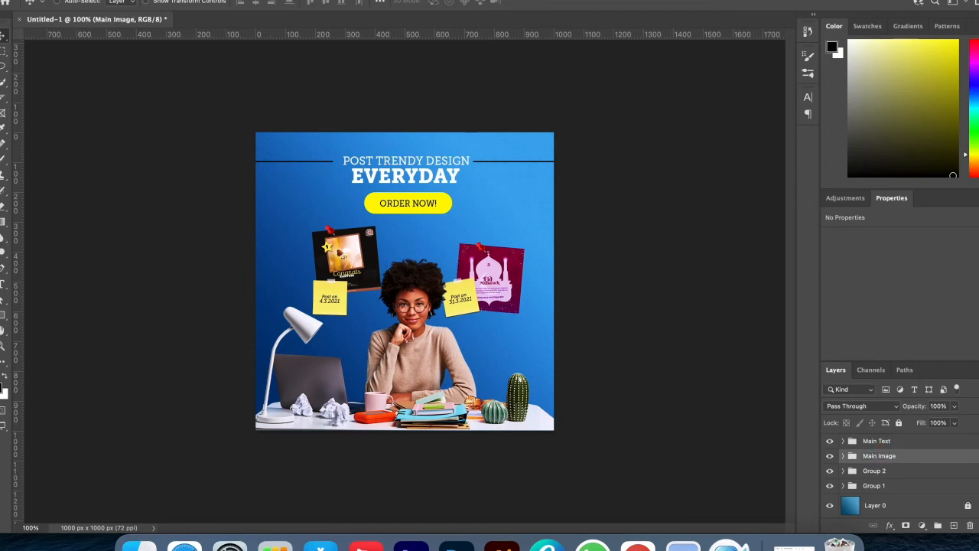
Rename Group 2 as BG Image 1 and Group 1 as BG Image 2.
{"action": "double_click", "coordinate": [872, 472]}
{"action": "type", "text": "BG Im"}
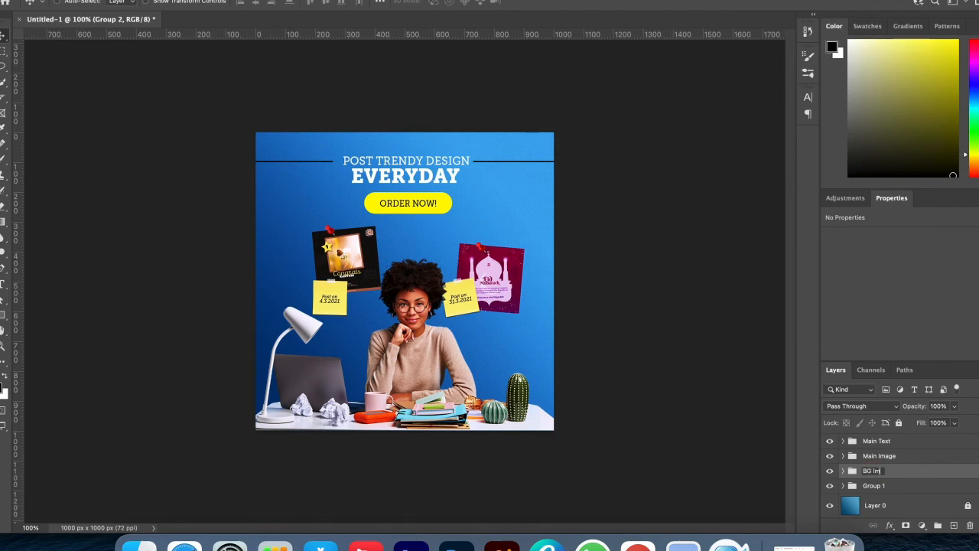
{"action": "type", "text": "age 1"}
{"action": "key", "text": "Return"}
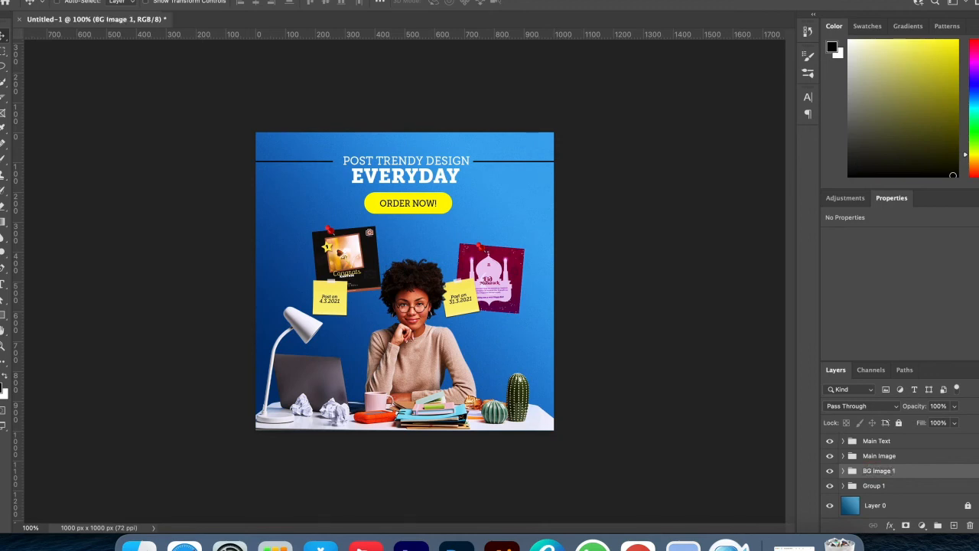
{"action": "double_click", "coordinate": [873, 486]}
{"action": "type", "text": "BG Image 2"}
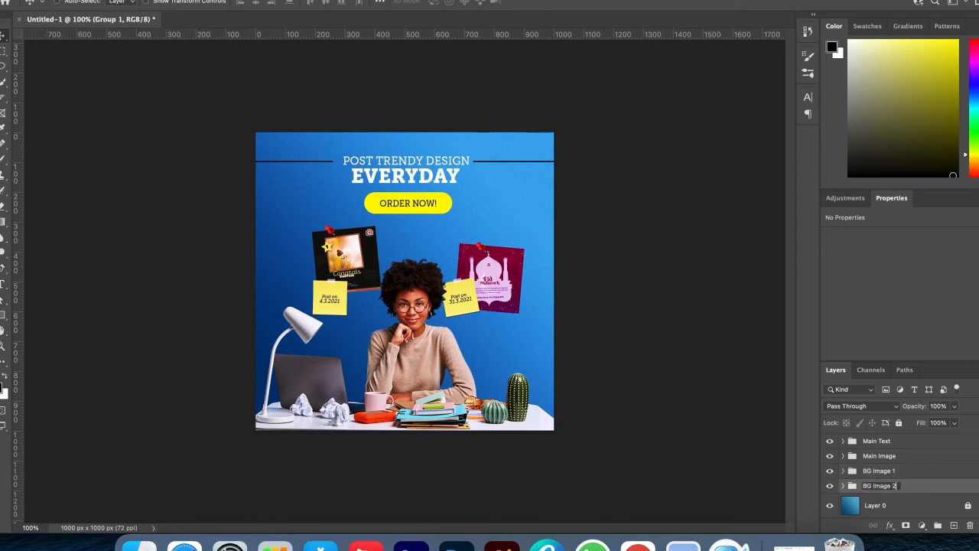
{"action": "key", "text": "Return"}
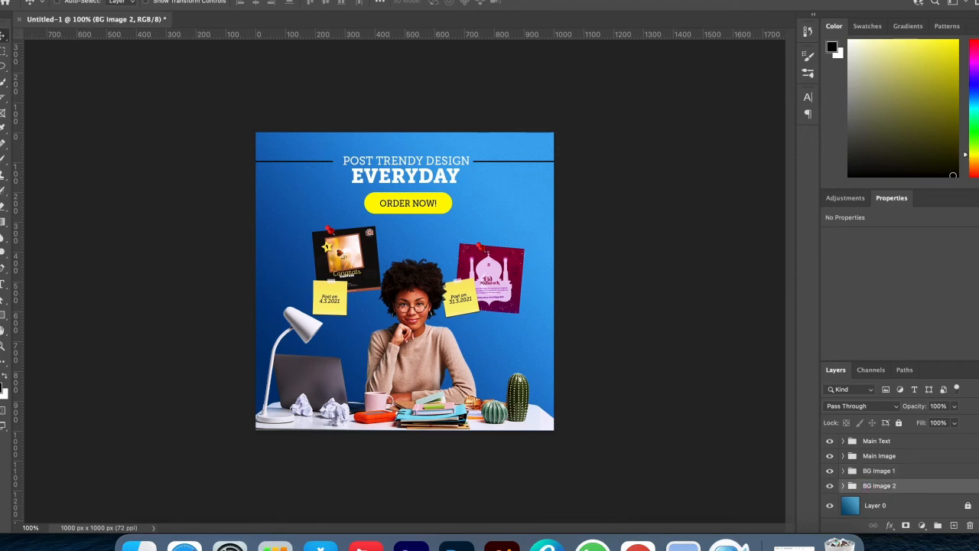
Nudge the CTA group slightly left and up to centre the button beneath EVERYDAY.
{"action": "scroll", "coordinate": [909, 494], "scroll_direction": "up", "scroll_amount": 1}
{"action": "left_click", "coordinate": [884, 454]}
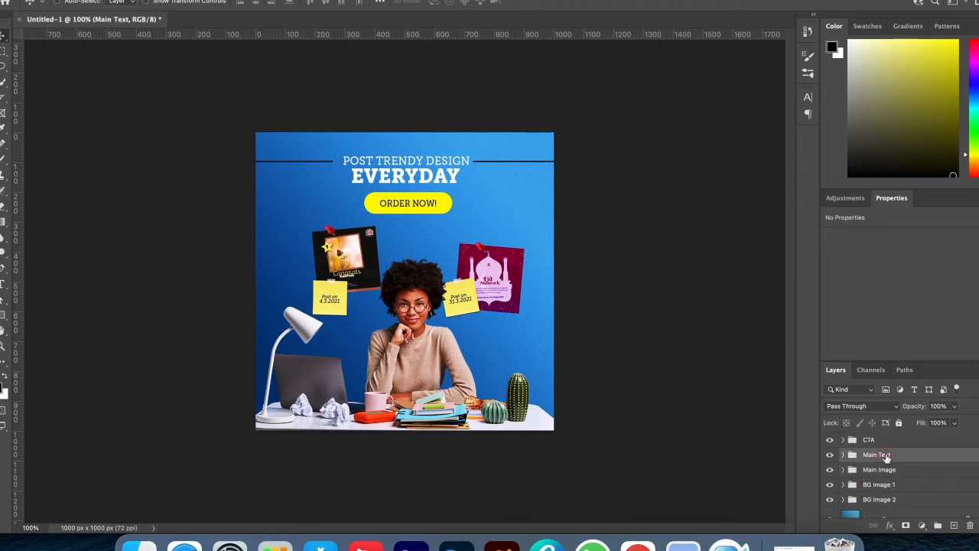
{"action": "left_click", "coordinate": [885, 453], "text": "super"}
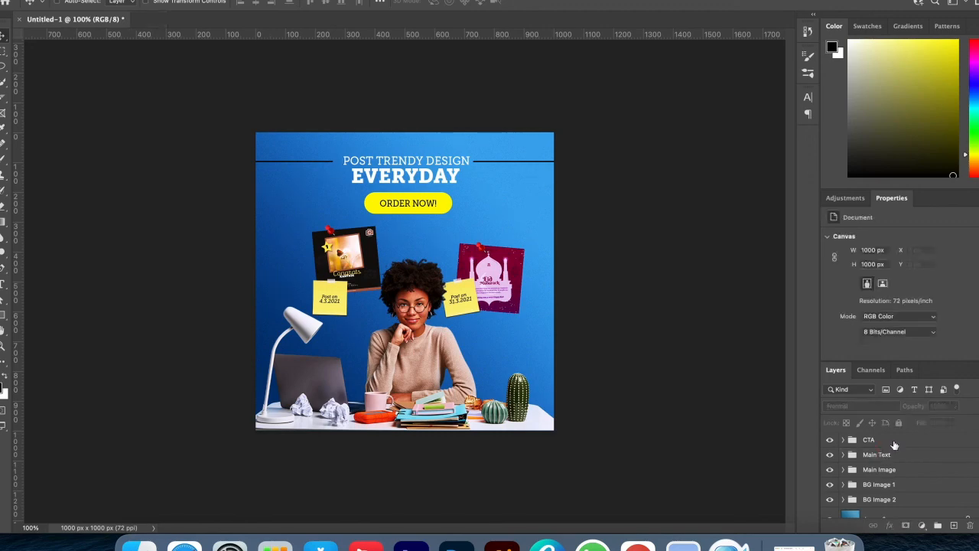
{"action": "left_click", "coordinate": [894, 444]}
{"action": "key", "text": "shift+Left"}
{"action": "key", "text": "shift+Left"}
{"action": "key", "text": "shift+Right"}
{"action": "key", "text": "Up"}
{"action": "key", "text": "Up"}
{"action": "key", "text": "Down"}
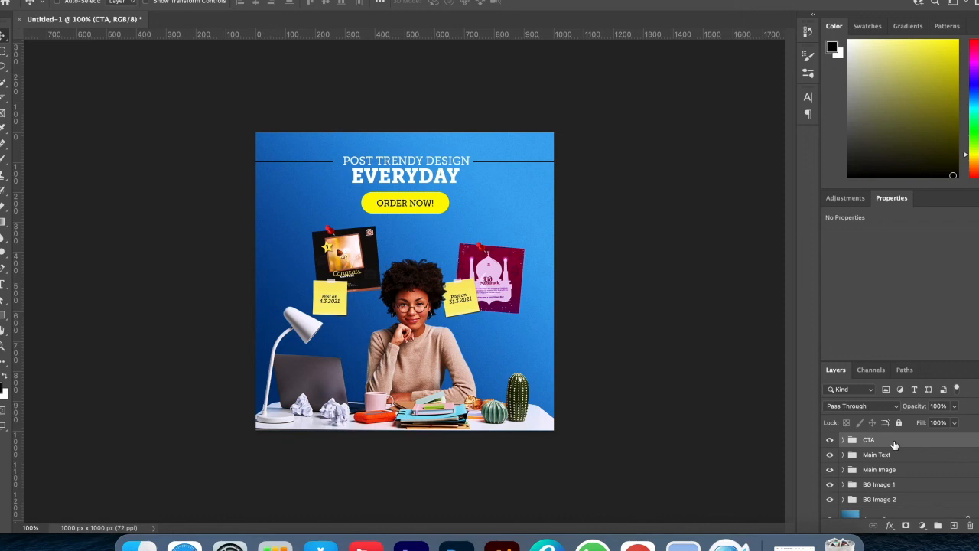
Nudge the CTA and Main Text groups together slightly up and left to balance them on the canvas.
{"action": "left_click", "coordinate": [878, 455], "text": "super"}
{"action": "key", "text": "Down"}
{"action": "key", "text": "Down"}
{"action": "key", "text": "Down"}
{"action": "key", "text": "Down"}
{"action": "key", "text": "Down"}
{"action": "key", "text": "Down"}
{"action": "key", "text": "Down"}
{"action": "key", "text": "Down"}
{"action": "key", "text": "Down"}
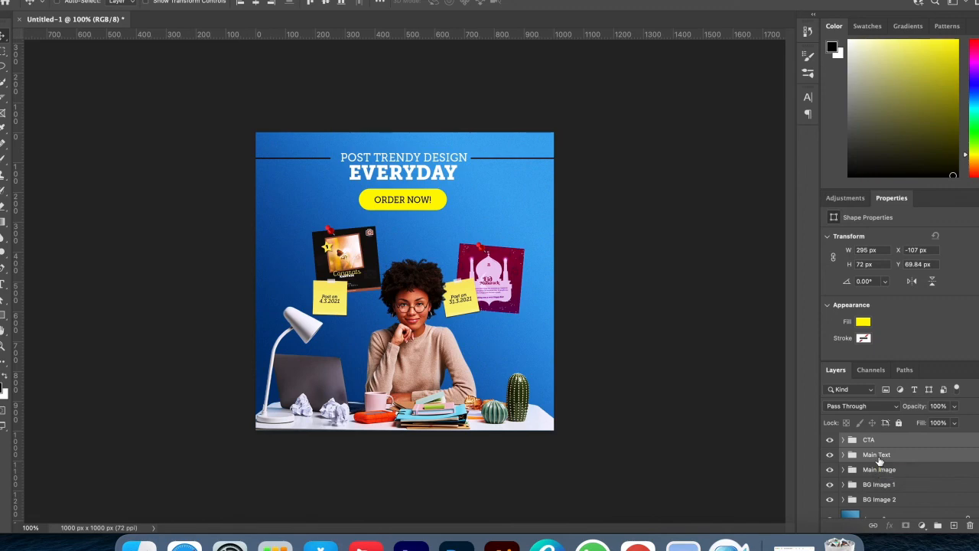
Review the finished design in full-screen mode on a black background.
{"action": "key", "text": "f"}
{"action": "key", "text": "f"}
{"action": "key", "text": "super+plus"}
{"action": "key", "text": "super+minus"}
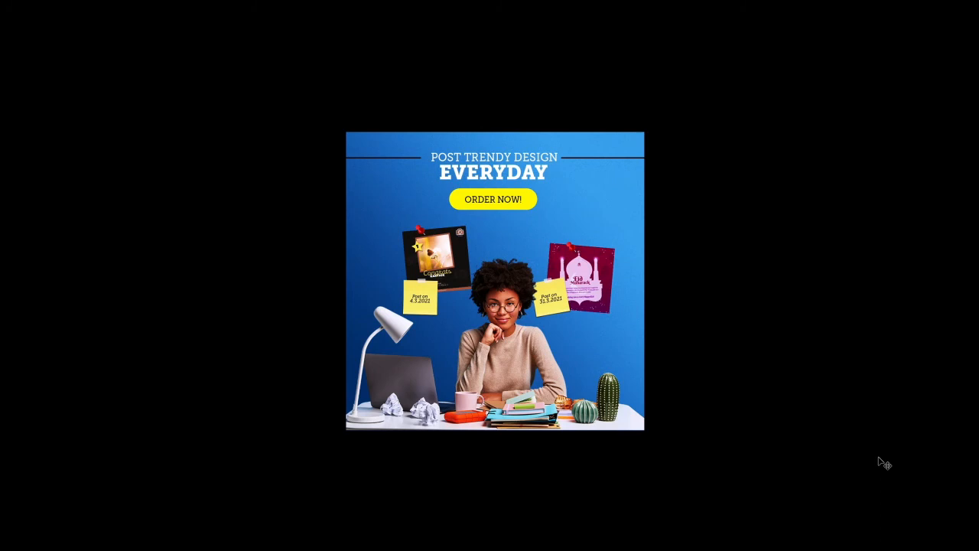